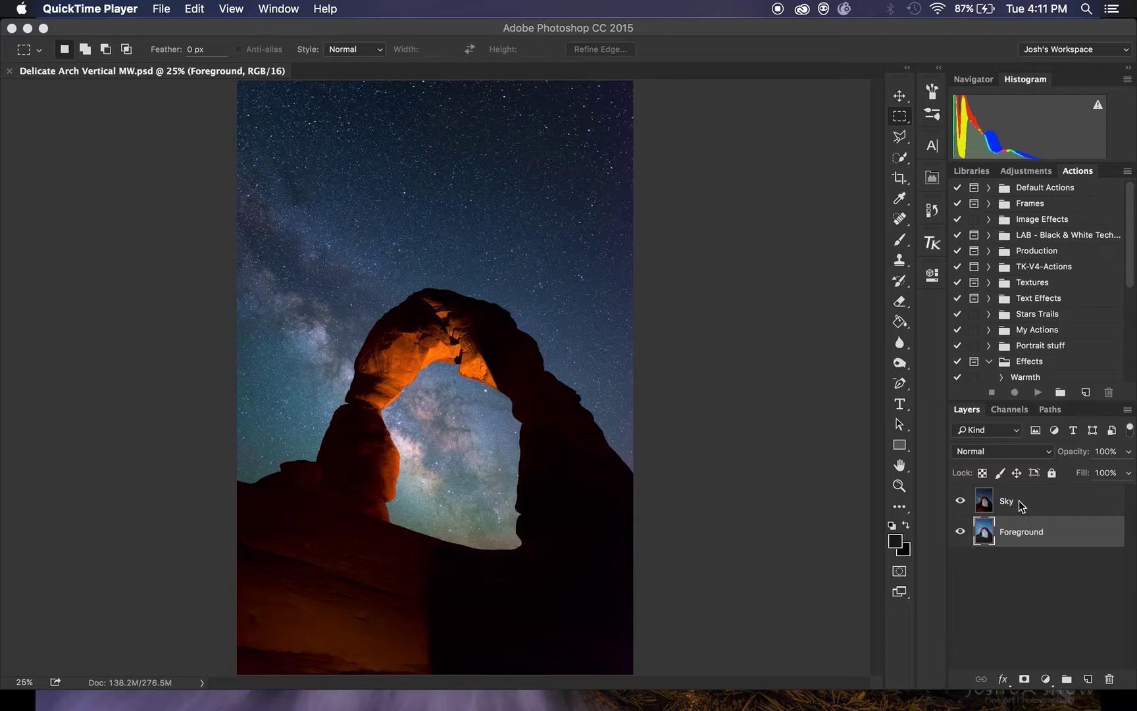
Step: Examine the Sky layer at 100% magnification, checking the stars and the rock edges around the arch
{"action": "left_click", "coordinate": [802, 416]}
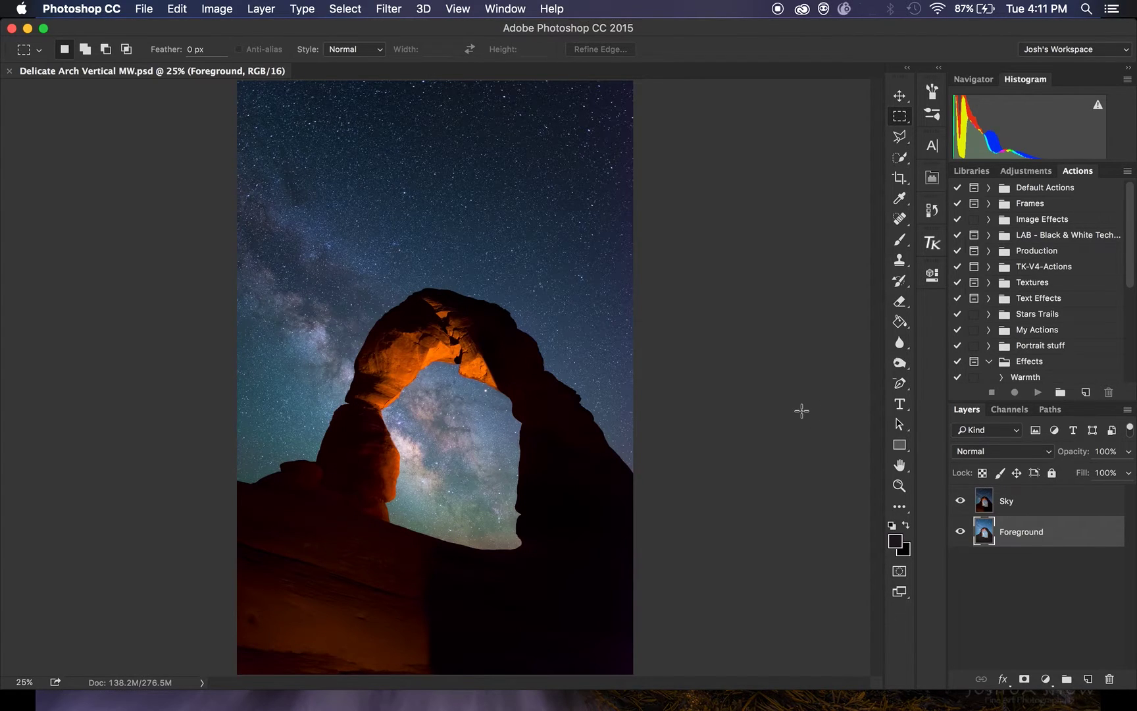
{"action": "left_click", "coordinate": [1011, 505]}
{"action": "key", "text": "super+1"}
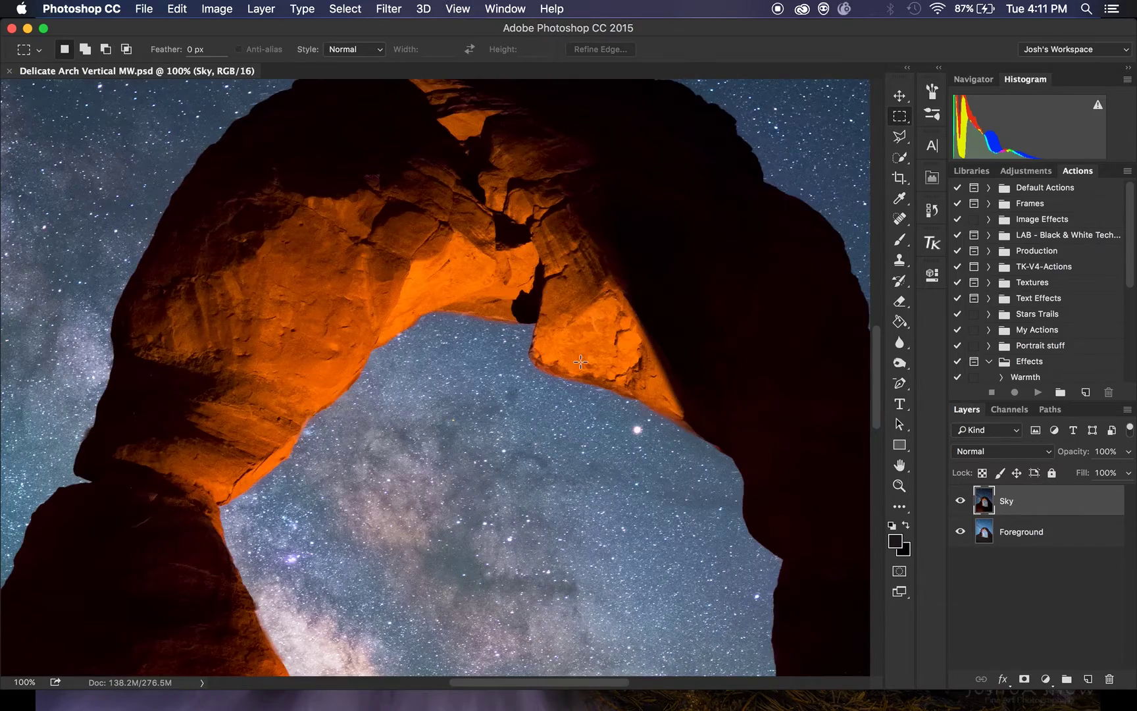
{"action": "scroll", "coordinate": [580, 361], "scroll_direction": "up", "scroll_amount": 10}
{"action": "scroll", "coordinate": [581, 362], "scroll_direction": "down", "scroll_amount": 7}
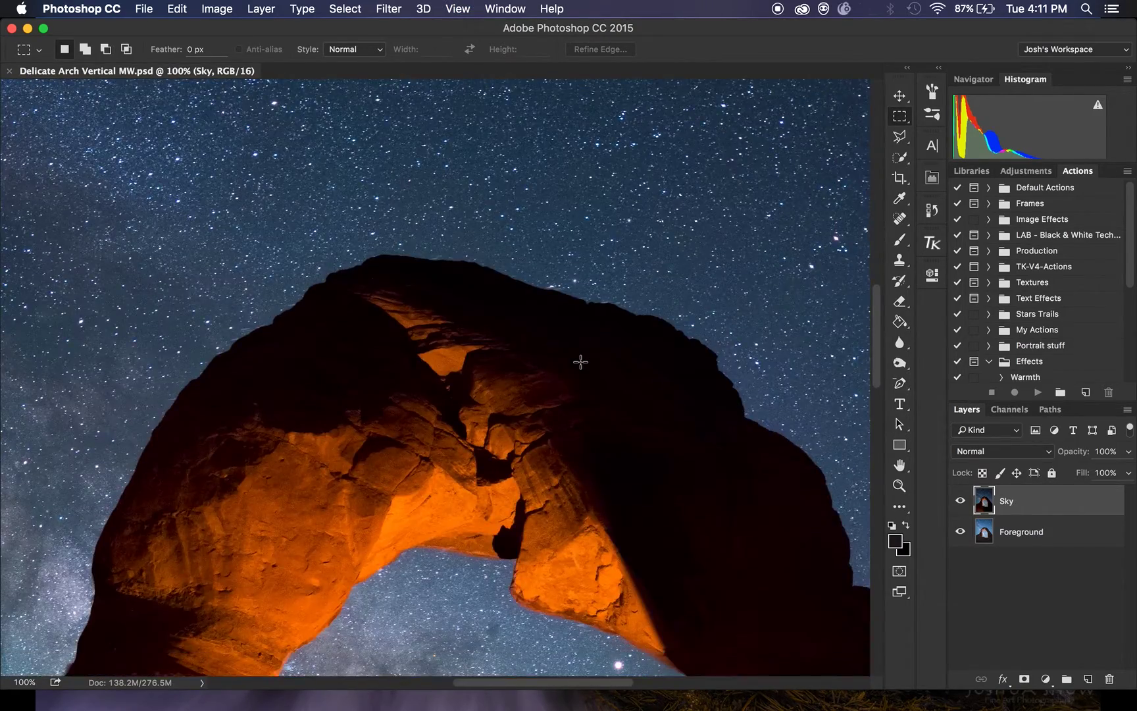
{"action": "scroll", "coordinate": [580, 361], "scroll_direction": "up", "scroll_amount": 1}
{"action": "scroll", "coordinate": [526, 487], "scroll_direction": "down", "scroll_amount": 5}
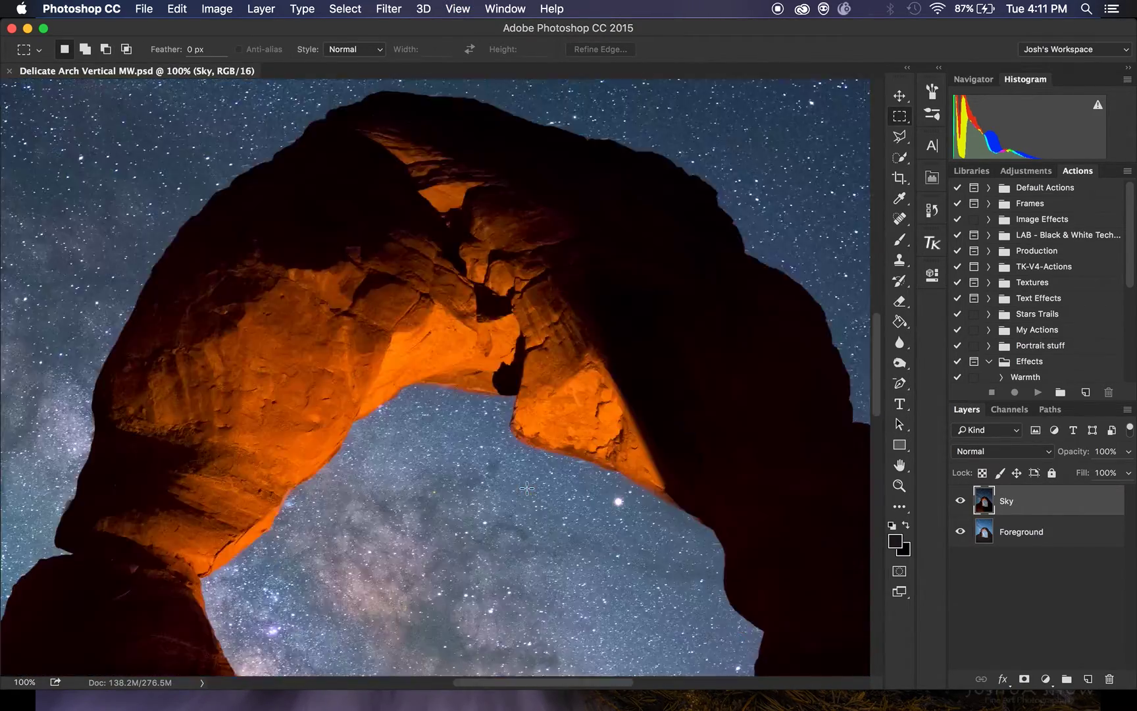
{"action": "scroll", "coordinate": [527, 488], "scroll_direction": "down", "scroll_amount": 10}
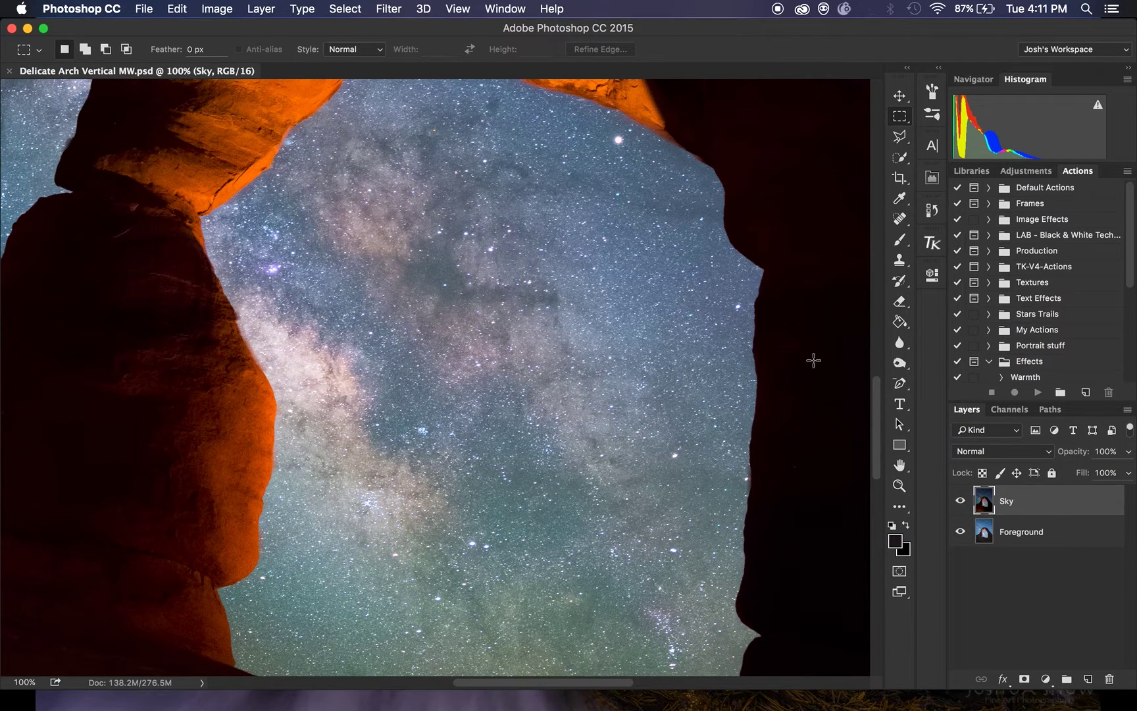
{"action": "key", "text": "super+0"}
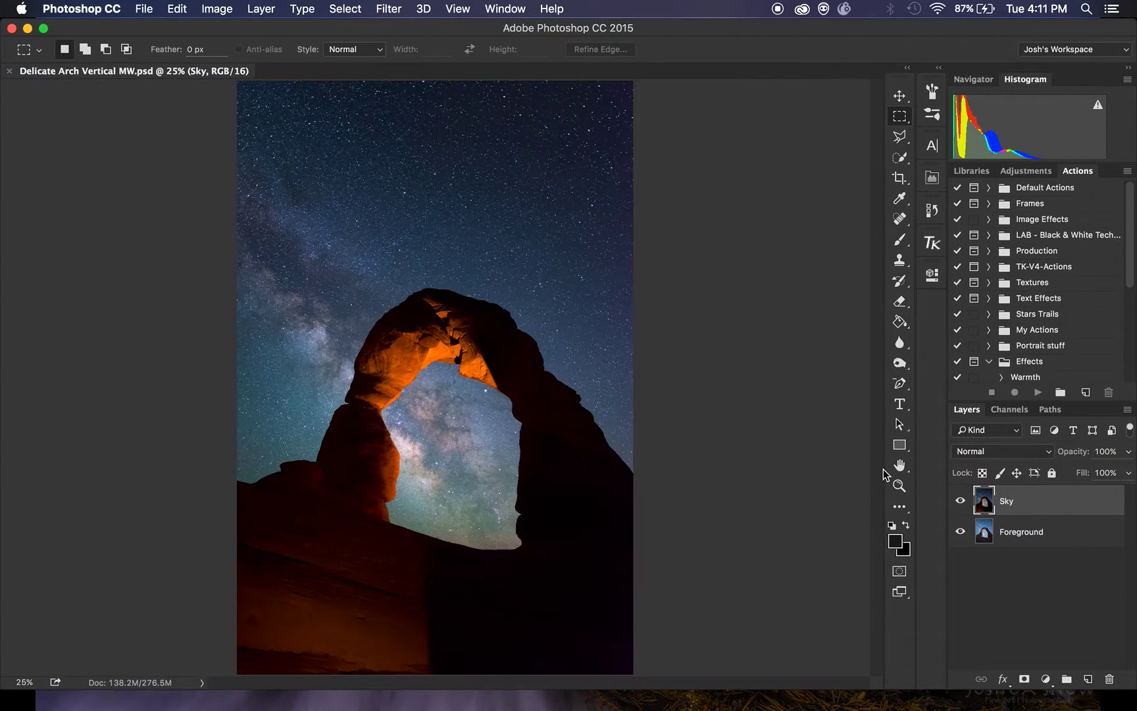
Step: Hide the Sky layer and examine the Foreground layer at 100% magnification, checking the rock detail and the star trails
{"action": "left_click", "coordinate": [960, 504]}
{"action": "left_click", "coordinate": [959, 504]}
{"action": "left_click", "coordinate": [960, 505]}
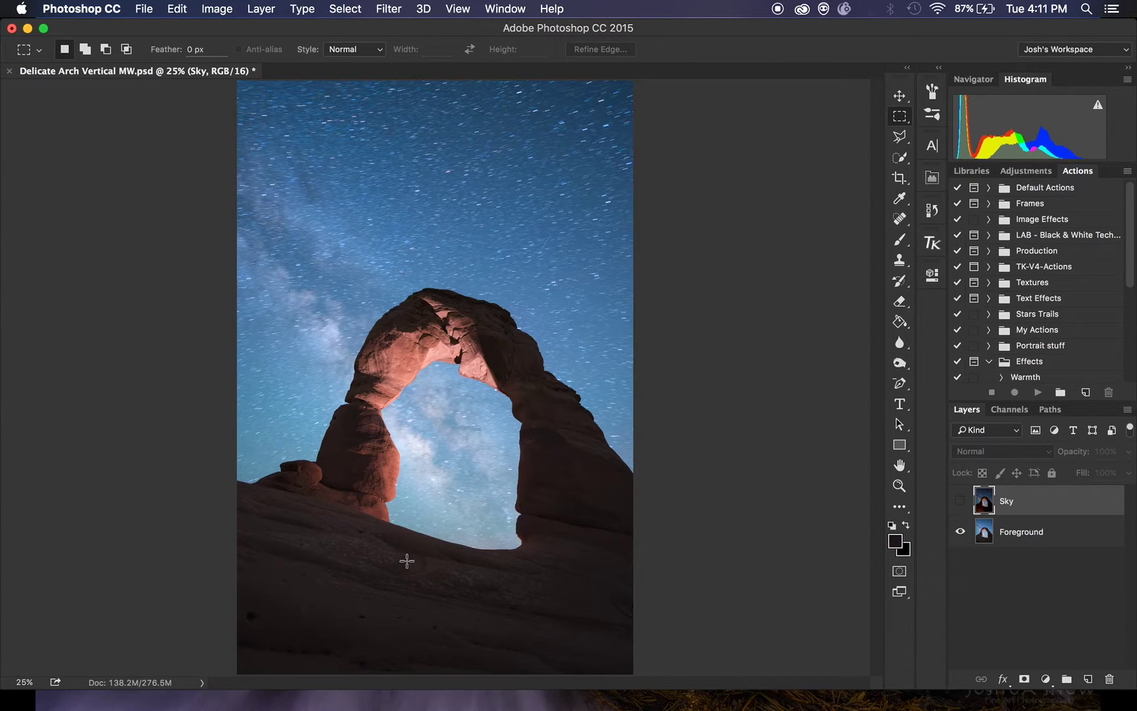
{"action": "key", "text": "super+1"}
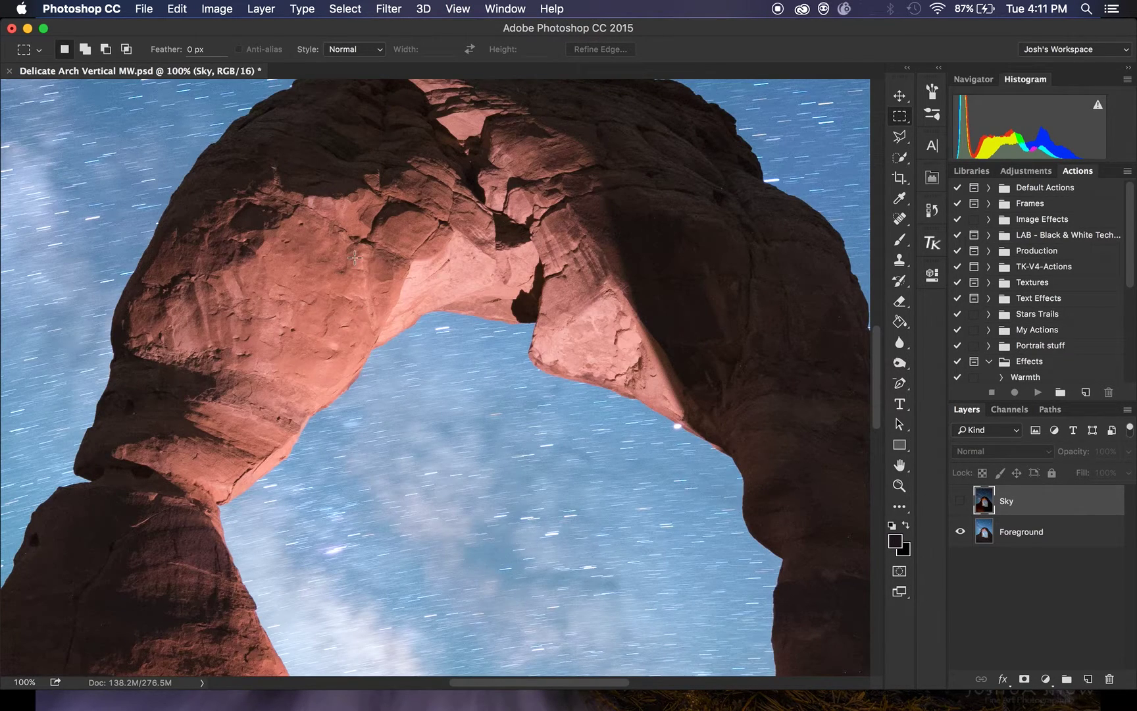
{"action": "scroll", "coordinate": [355, 257], "scroll_direction": "right", "scroll_amount": 10}
{"action": "scroll", "coordinate": [354, 257], "scroll_direction": "down", "scroll_amount": 10}
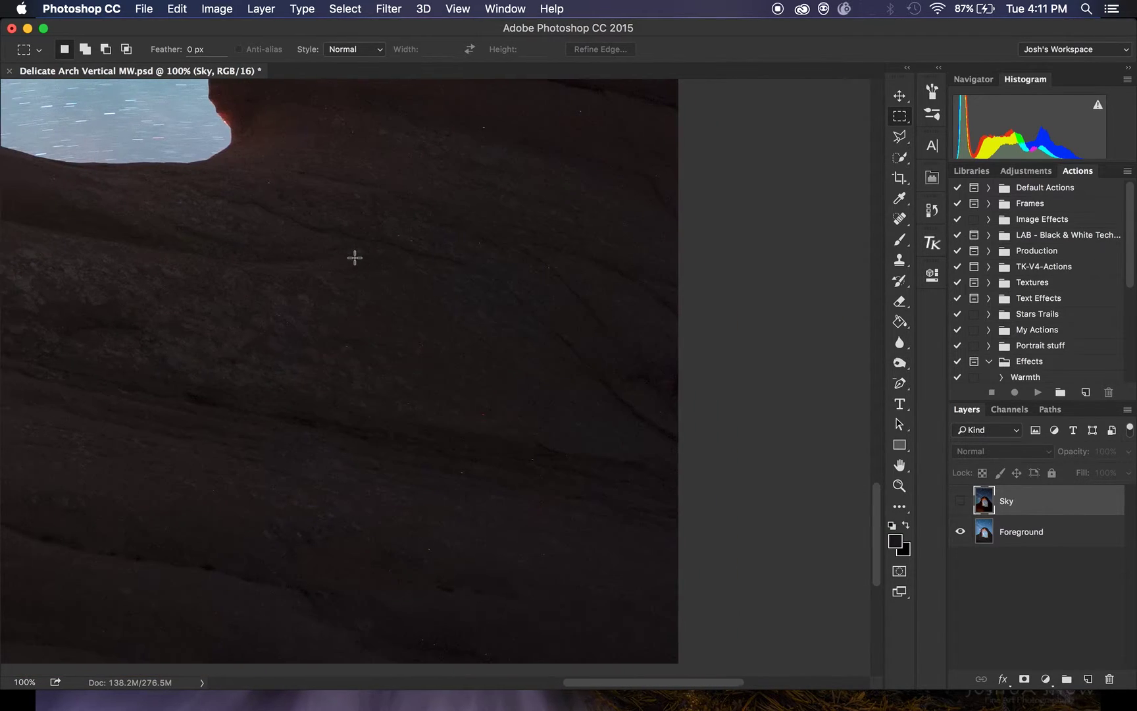
{"action": "scroll", "coordinate": [355, 258], "scroll_direction": "left", "scroll_amount": 10}
{"action": "scroll", "coordinate": [259, 284], "scroll_direction": "up", "scroll_amount": 5}
{"action": "scroll", "coordinate": [259, 285], "scroll_direction": "left", "scroll_amount": 5}
{"action": "scroll", "coordinate": [260, 285], "scroll_direction": "right", "scroll_amount": 3}
{"action": "scroll", "coordinate": [260, 286], "scroll_direction": "up", "scroll_amount": 10}
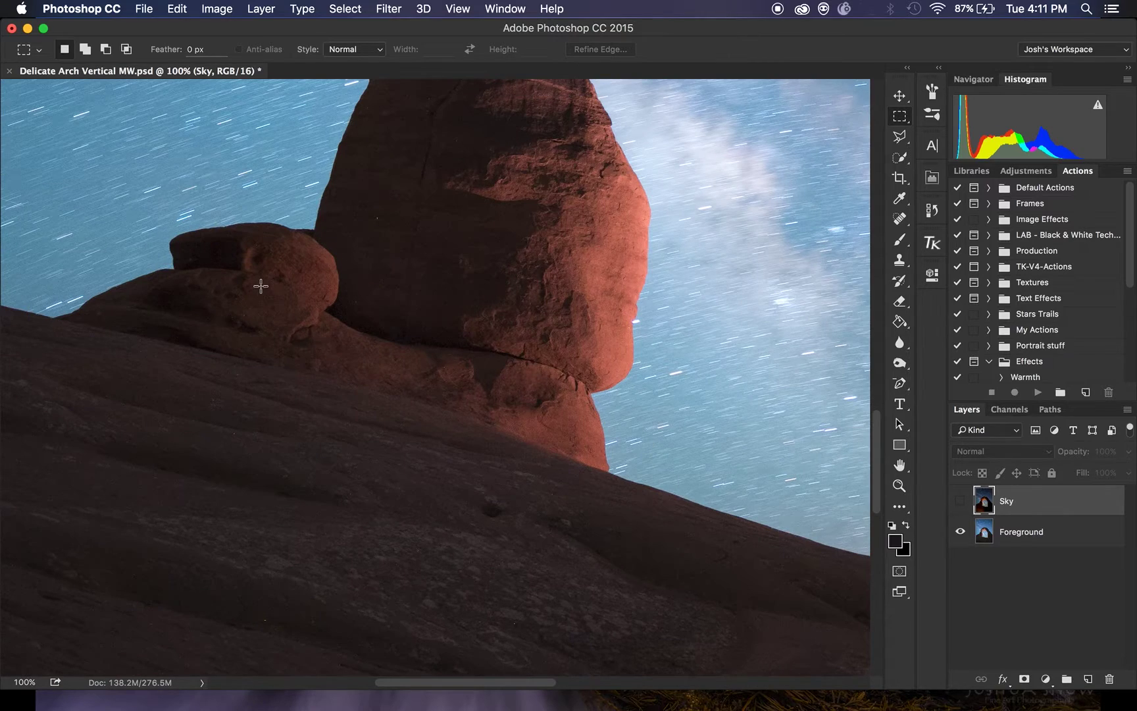
{"action": "scroll", "coordinate": [260, 286], "scroll_direction": "up", "scroll_amount": 8}
{"action": "scroll", "coordinate": [270, 271], "scroll_direction": "right", "scroll_amount": 8}
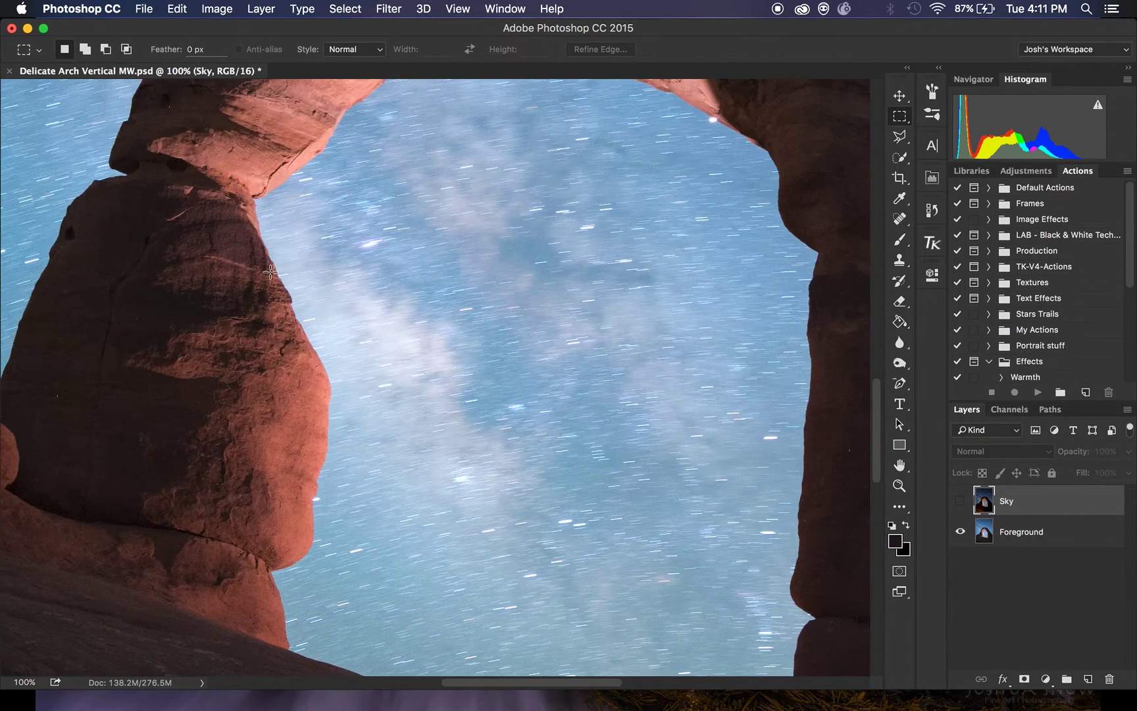
{"action": "scroll", "coordinate": [270, 271], "scroll_direction": "up", "scroll_amount": 10}
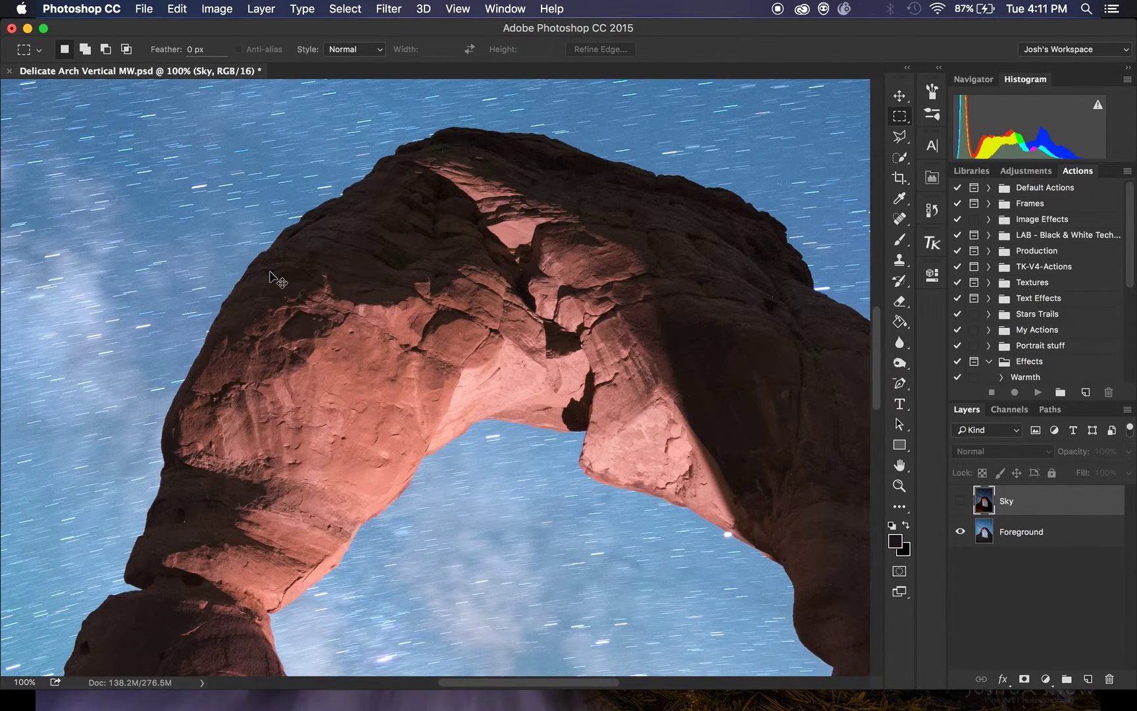
{"action": "key", "text": "super+0"}
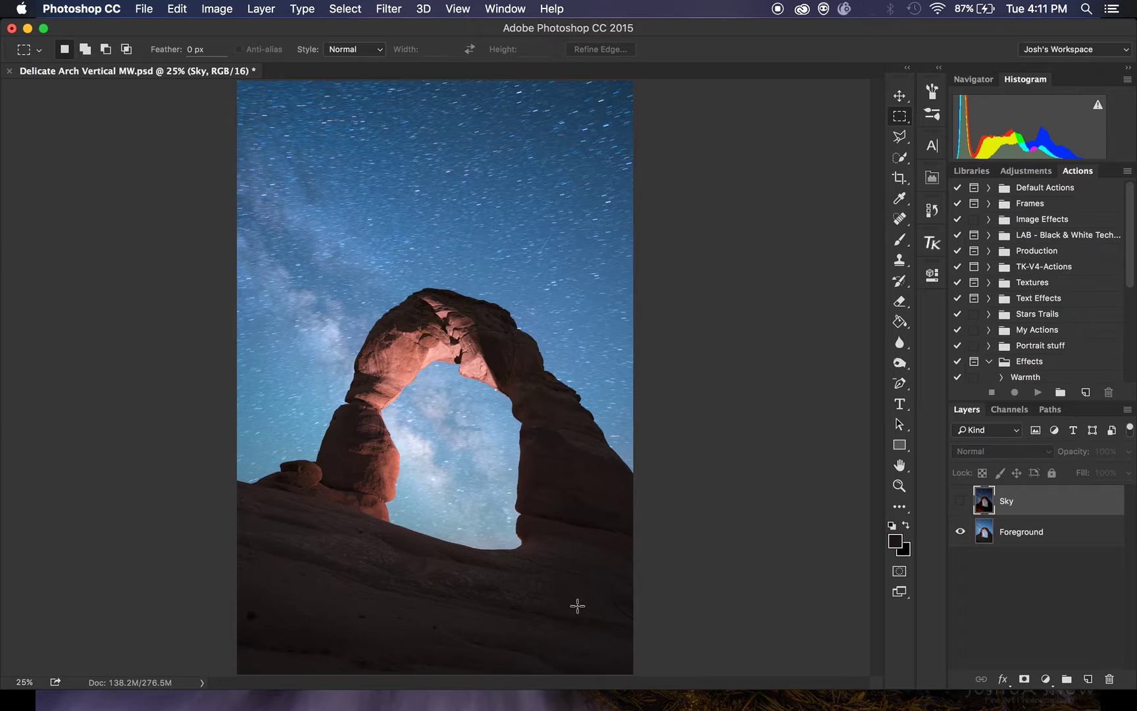
Step: Make the Sky layer visible again and add a black layer mask that hides all of it
{"action": "left_click", "coordinate": [959, 502]}
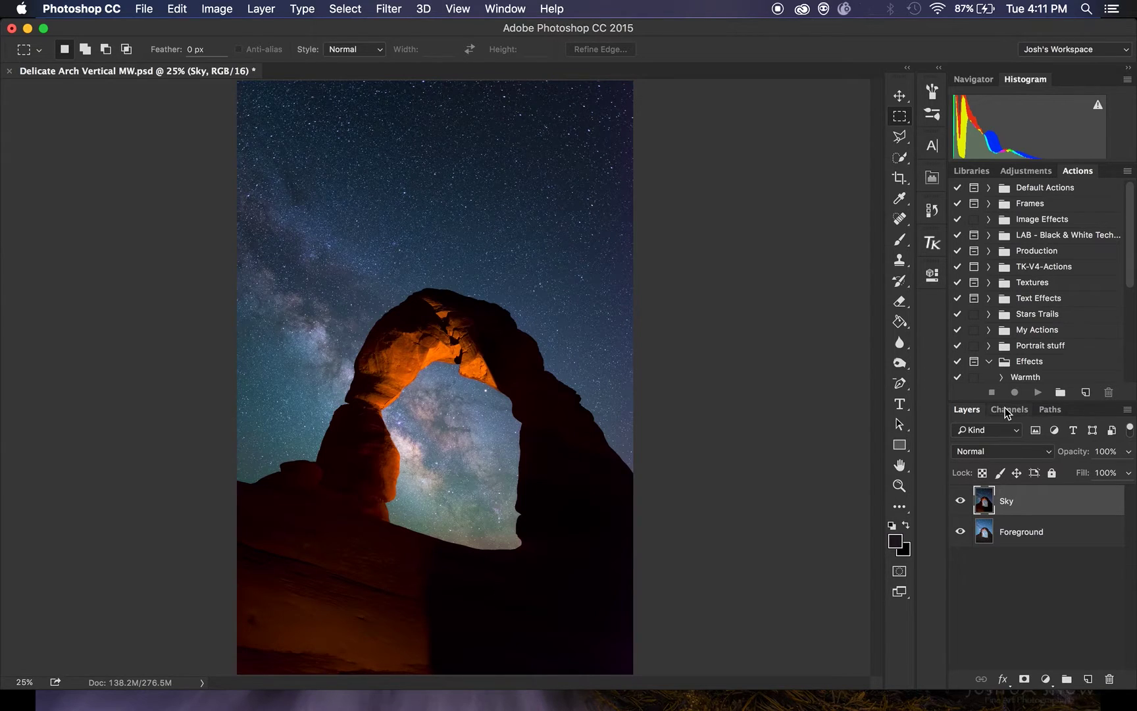
{"action": "left_click", "coordinate": [1024, 679], "text": "alt"}
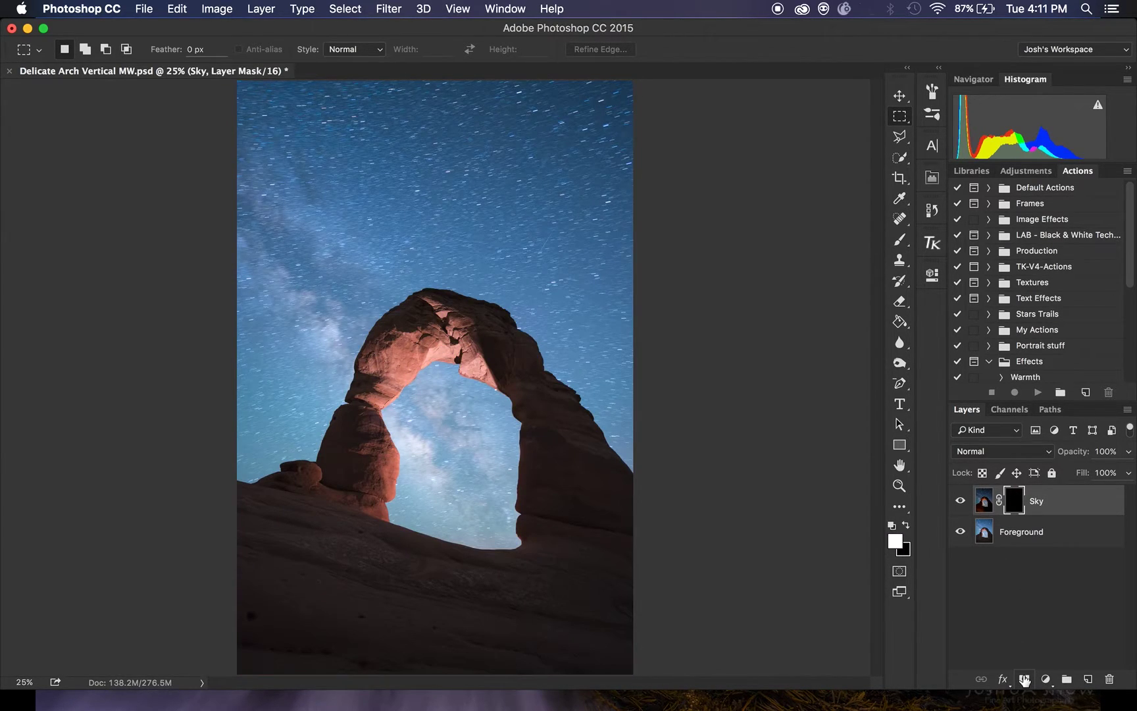
Step: Compare the Red, Green and Blue channels individually for contrast between sky and rock, ending with only Blue displayed
{"action": "left_click", "coordinate": [1010, 410]}
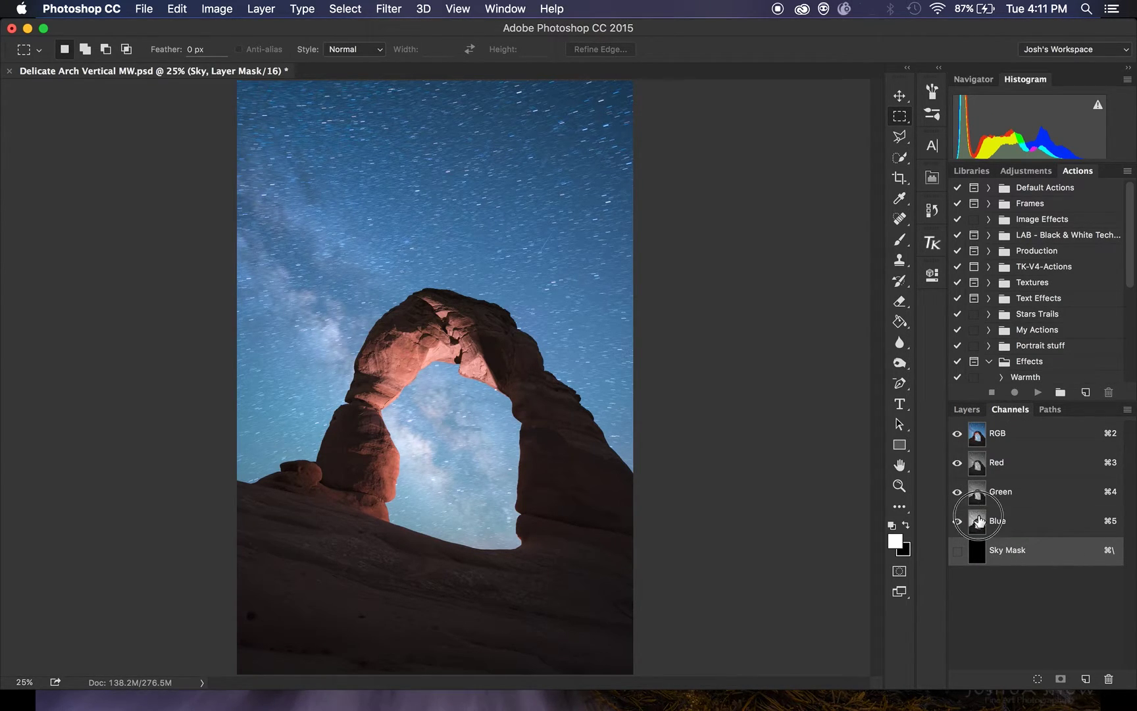
{"action": "left_click", "coordinate": [979, 523]}
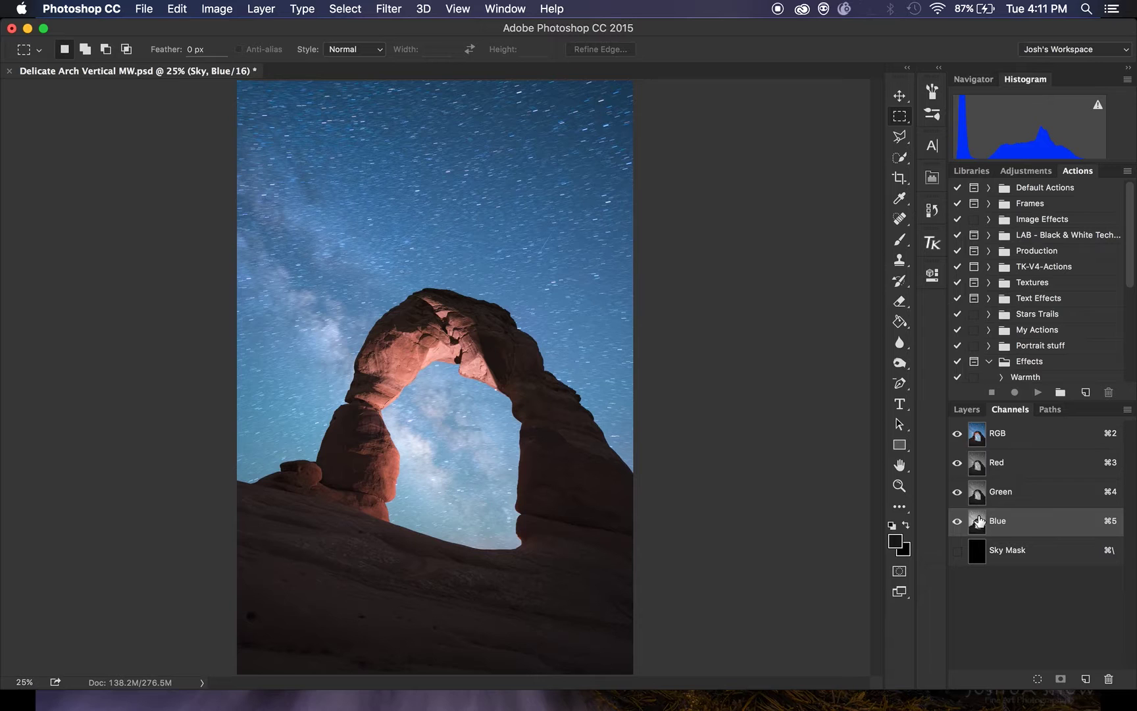
{"action": "left_click", "coordinate": [958, 463]}
{"action": "left_click", "coordinate": [958, 491]}
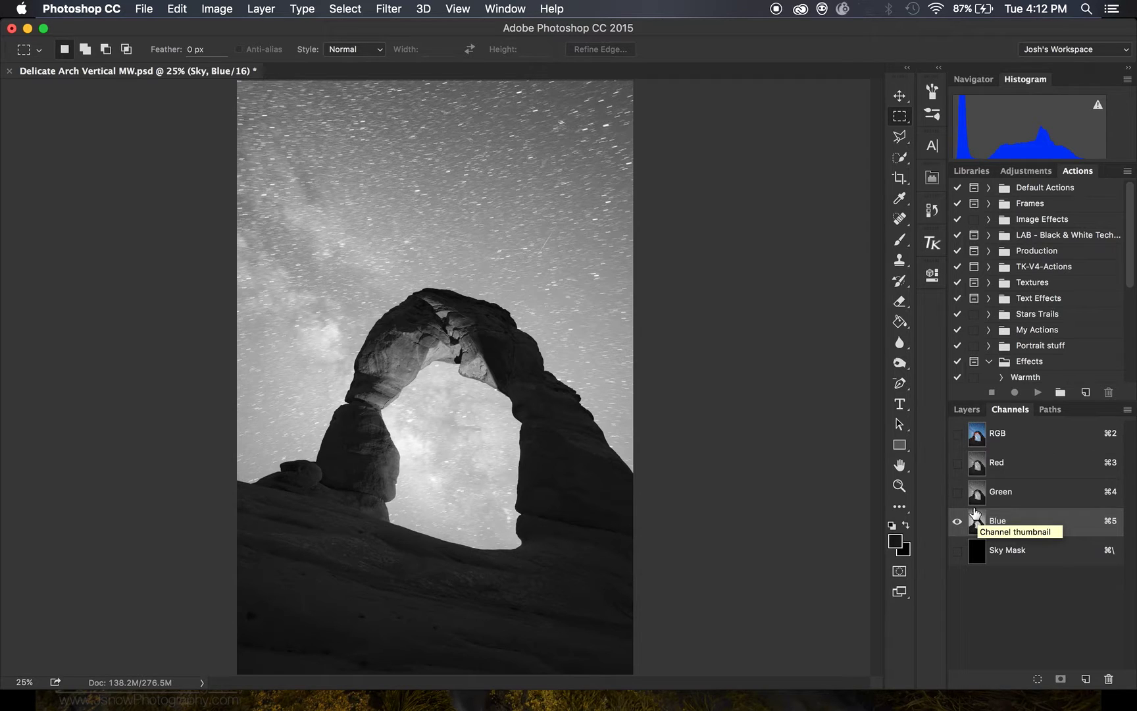
{"action": "left_click", "coordinate": [977, 495]}
{"action": "left_click", "coordinate": [978, 468]}
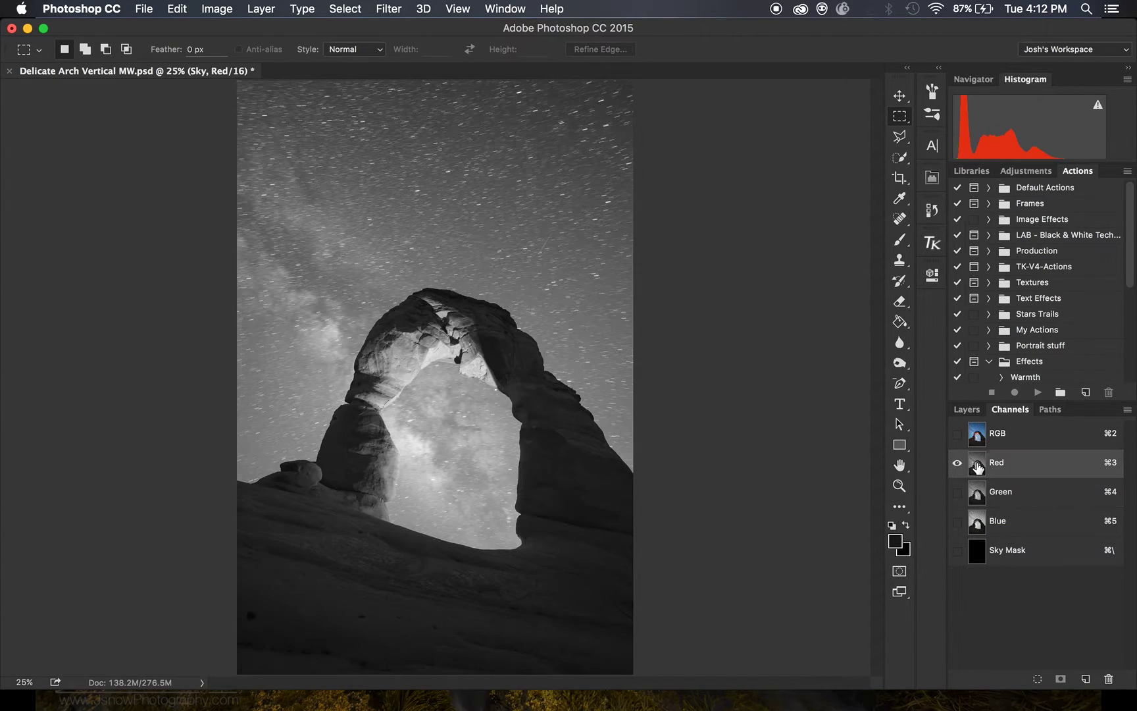
{"action": "left_click", "coordinate": [981, 496]}
{"action": "left_click", "coordinate": [982, 523]}
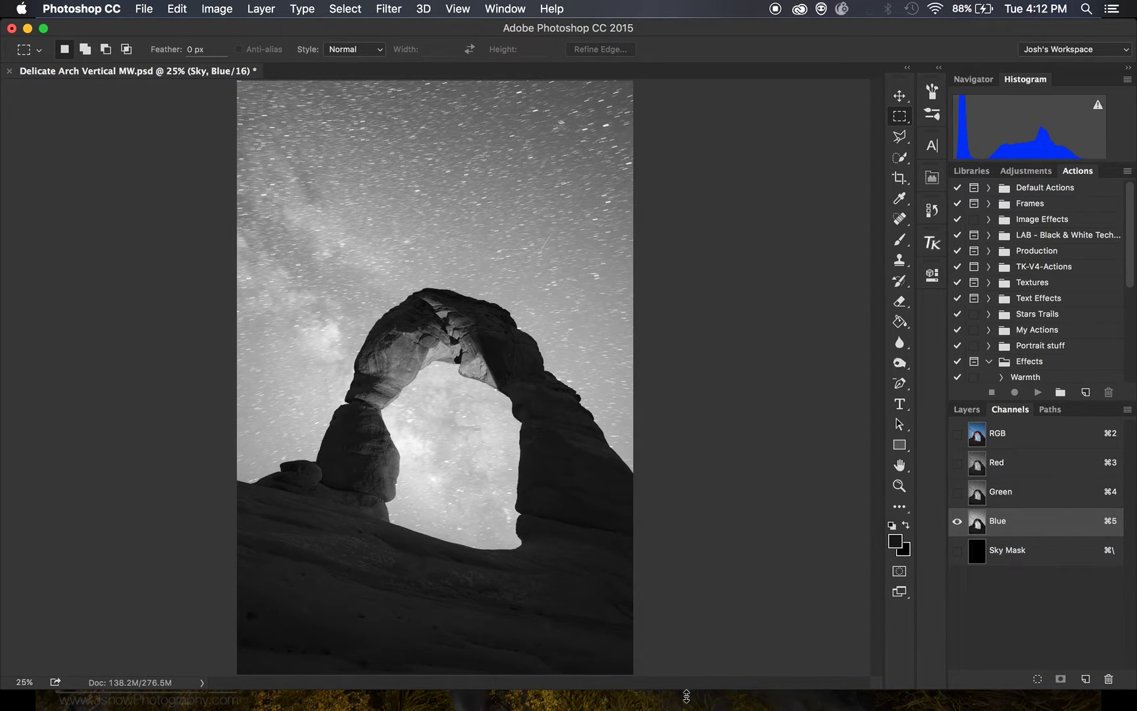
Step: Load the Blue channel as a selection, save it as a new alpha channel, and display that channel with nothing selected
{"action": "left_click_drag", "start_coordinate": [681, 691], "coordinate": [681, 710]}
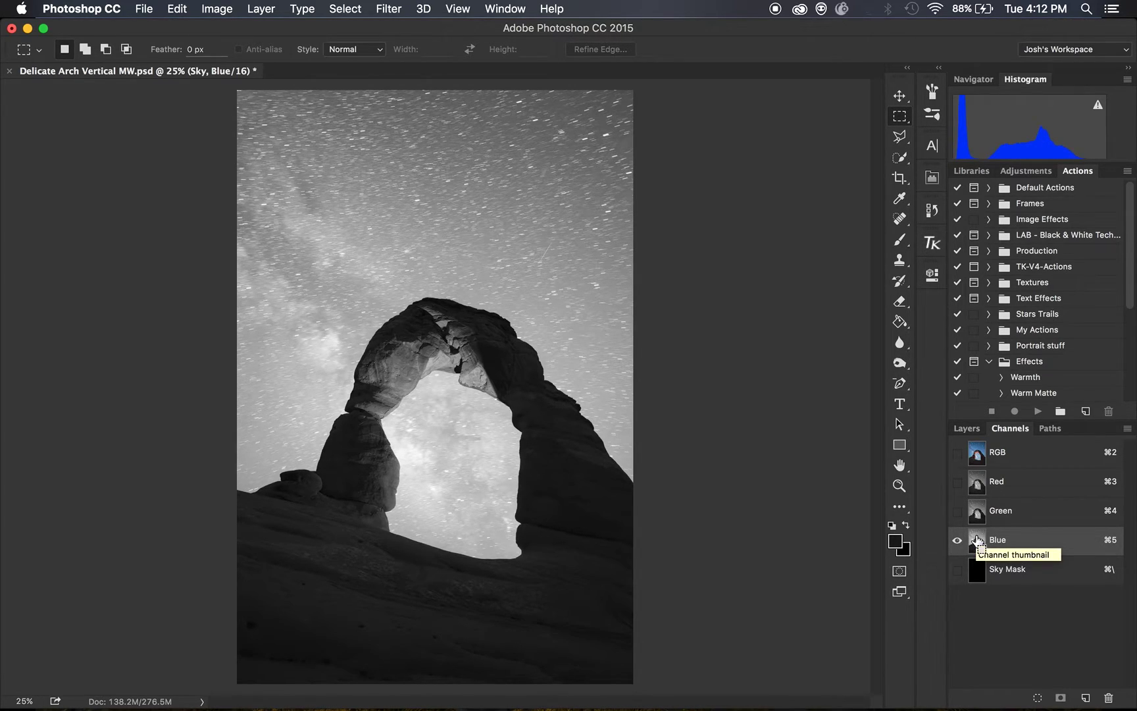
{"action": "left_click", "coordinate": [978, 540], "text": "super"}
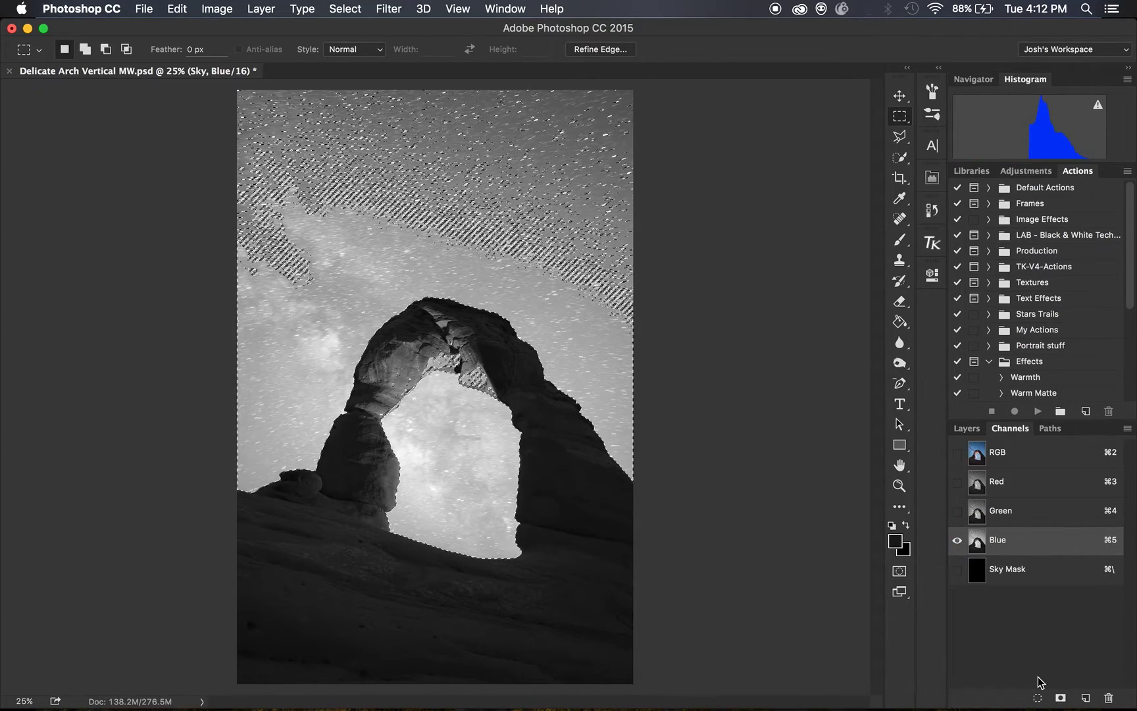
{"action": "left_click", "coordinate": [1061, 699]}
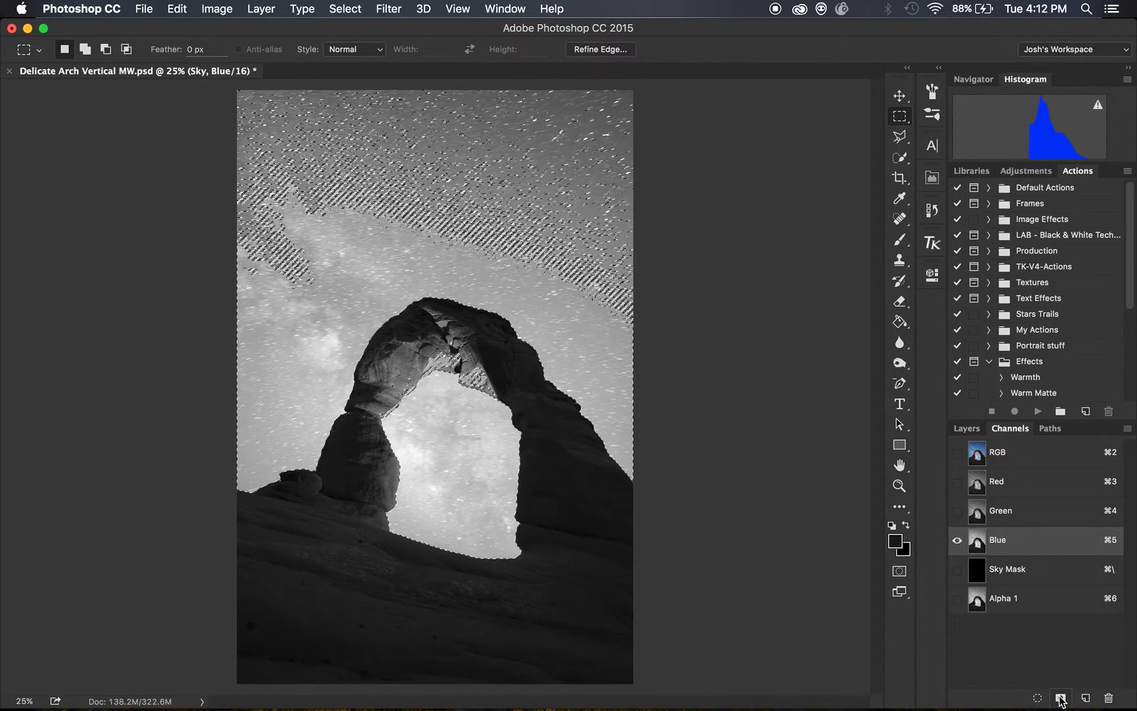
{"action": "left_click", "coordinate": [980, 609]}
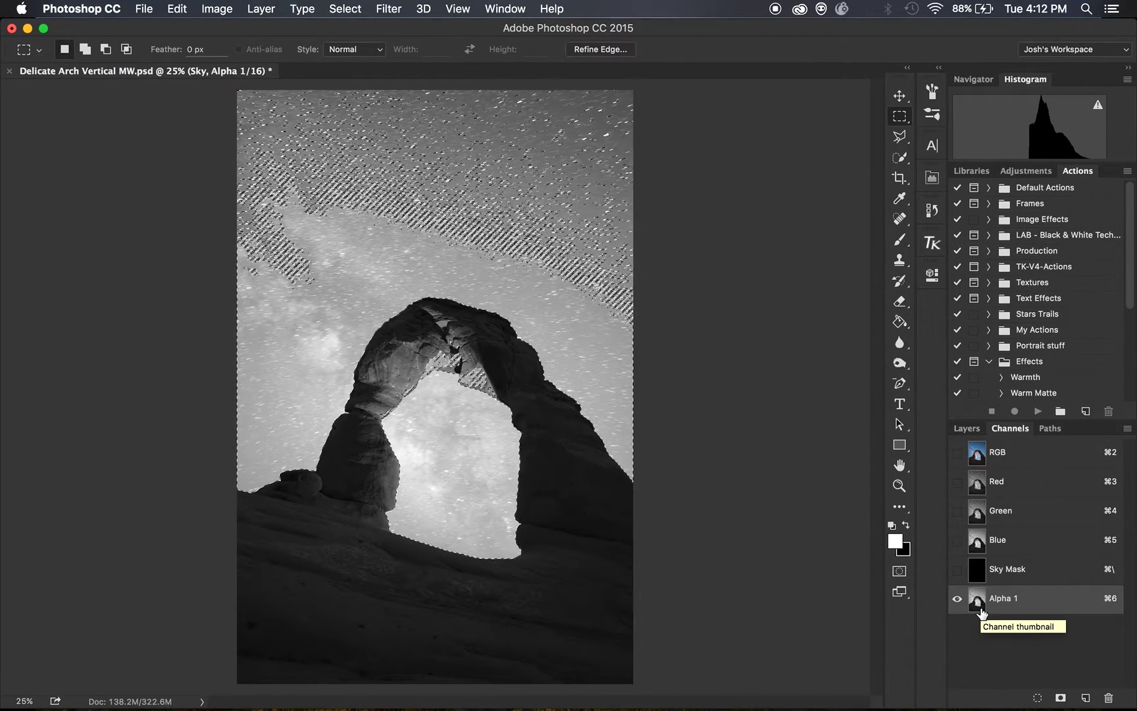
{"action": "key", "text": "super+d"}
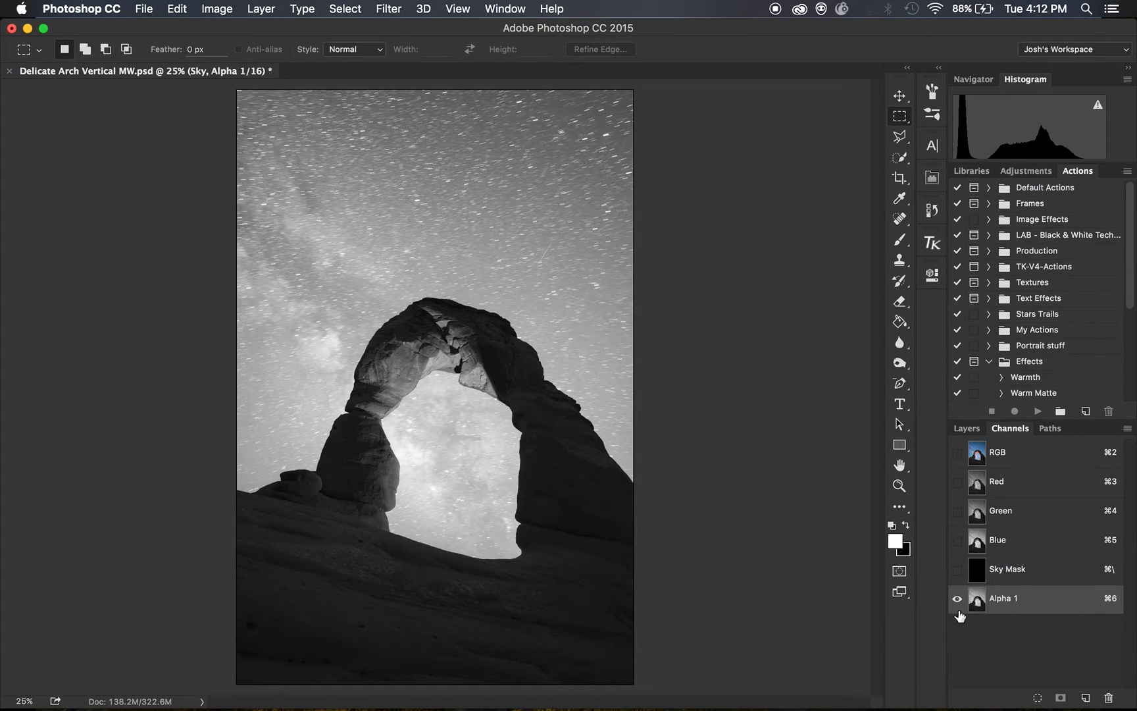
Step: Apply Levels to the alpha channel with the midtone input at 0.31 and the white input at 157
{"action": "left_click", "coordinate": [209, 9]}
{"action": "mouse_move", "coordinate": [262, 56]}
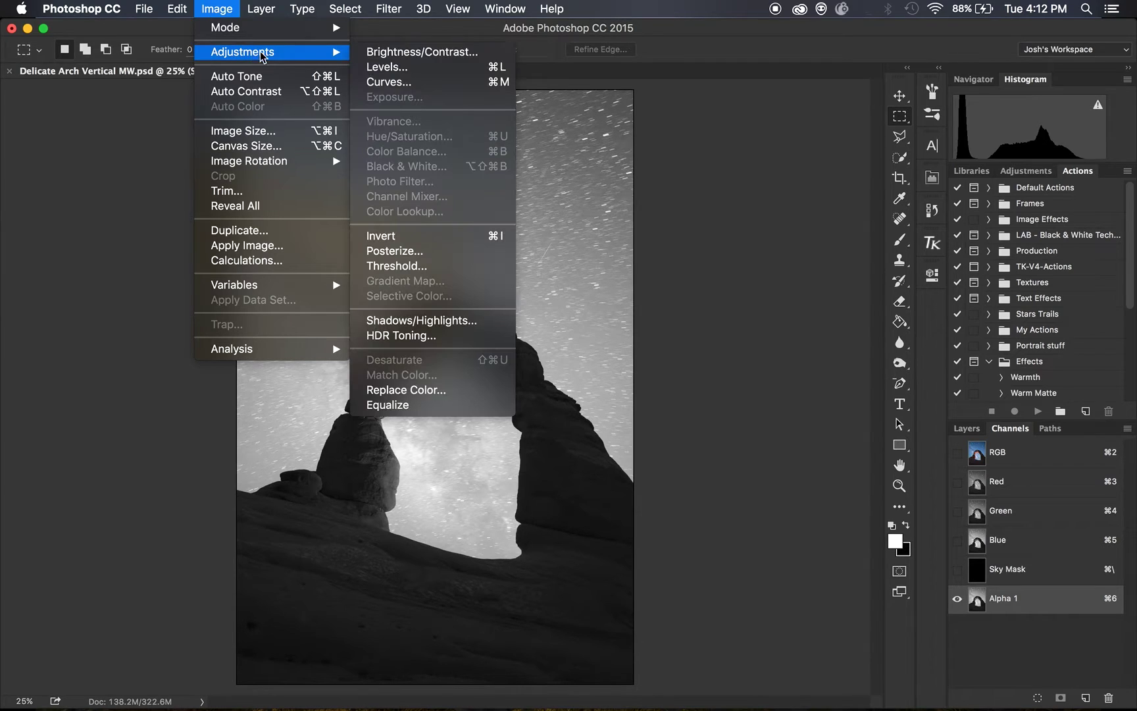
{"action": "left_click", "coordinate": [382, 67]}
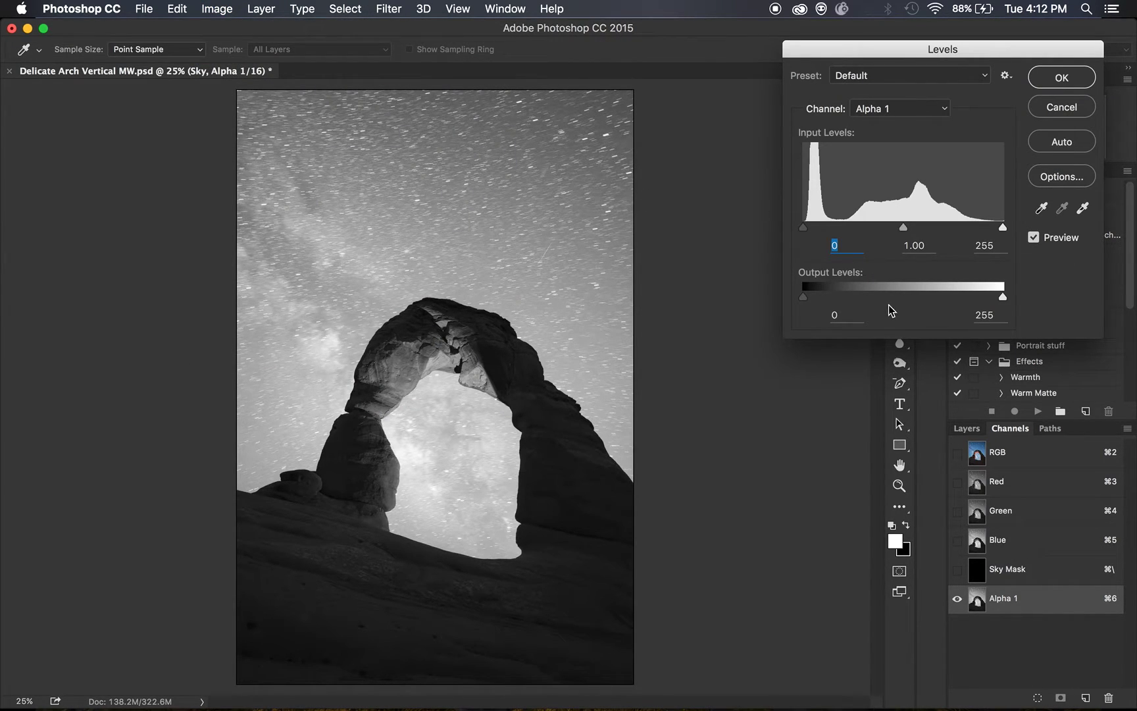
{"action": "left_click_drag", "start_coordinate": [1003, 228], "coordinate": [903, 229]}
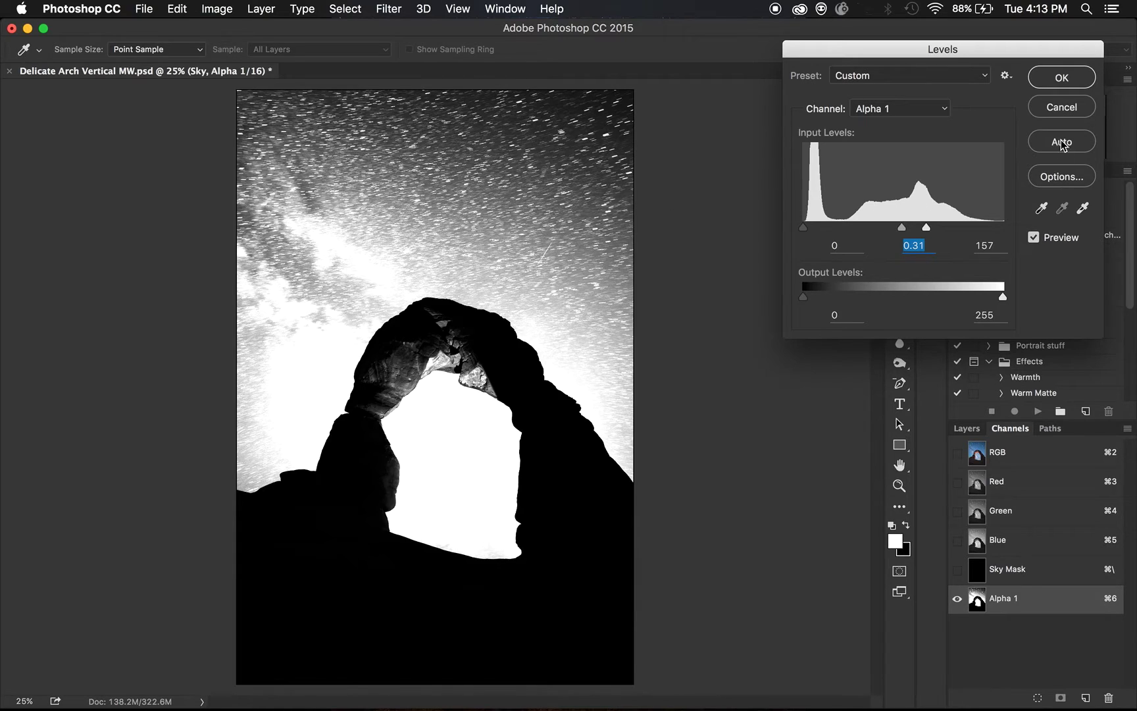
{"action": "left_click", "coordinate": [1062, 77]}
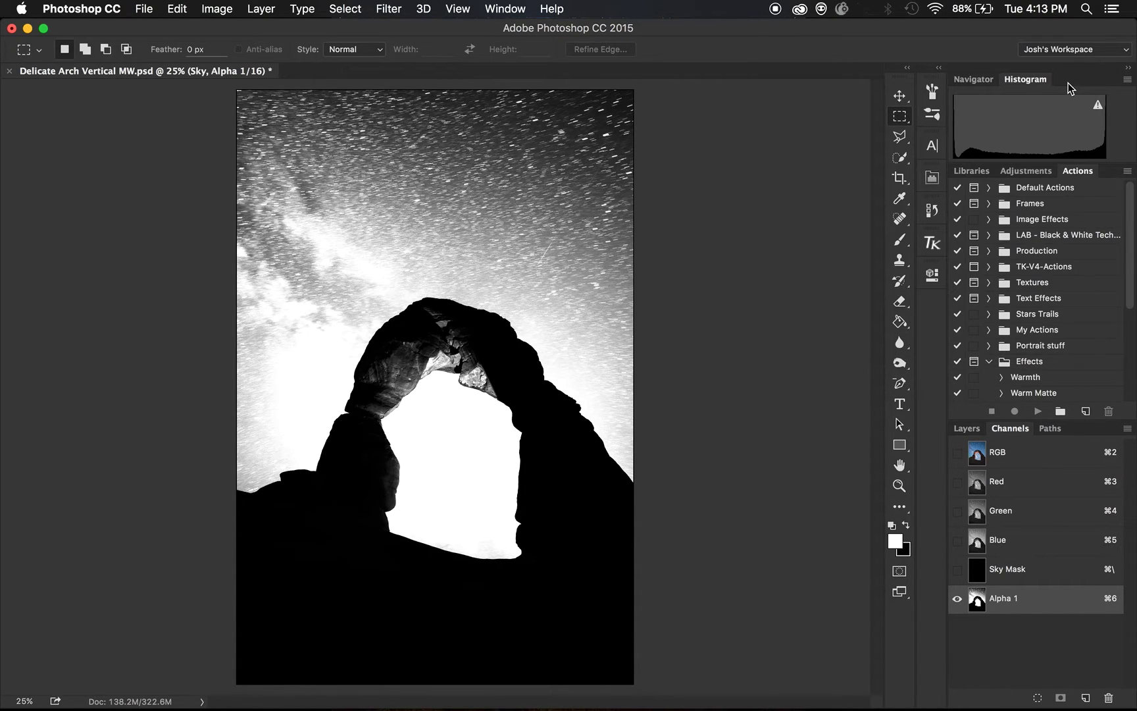
Step: Dodge the sky bordering the rock and inside the arch opening to white in the alpha channel, using Highlights range at 100% exposure
{"action": "left_click", "coordinate": [899, 363]}
{"action": "left_click", "coordinate": [941, 361]}
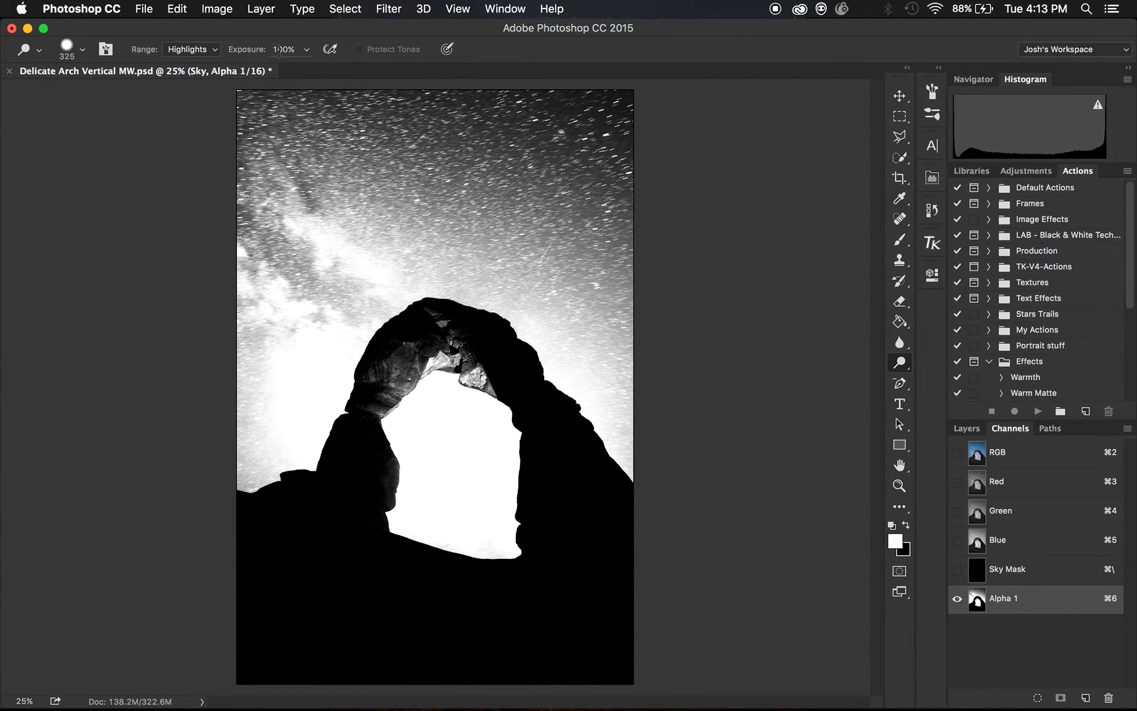
{"action": "mouse_move", "coordinate": [252, 474]}
{"action": "left_mouse_down"}
{"action": "mouse_move", "coordinate": [241, 477]}
{"action": "mouse_move", "coordinate": [293, 469]}
{"action": "mouse_move", "coordinate": [244, 477]}
{"action": "mouse_move", "coordinate": [236, 498]}
{"action": "mouse_move", "coordinate": [308, 483]}
{"action": "mouse_move", "coordinate": [259, 503]}
{"action": "left_mouse_up"}
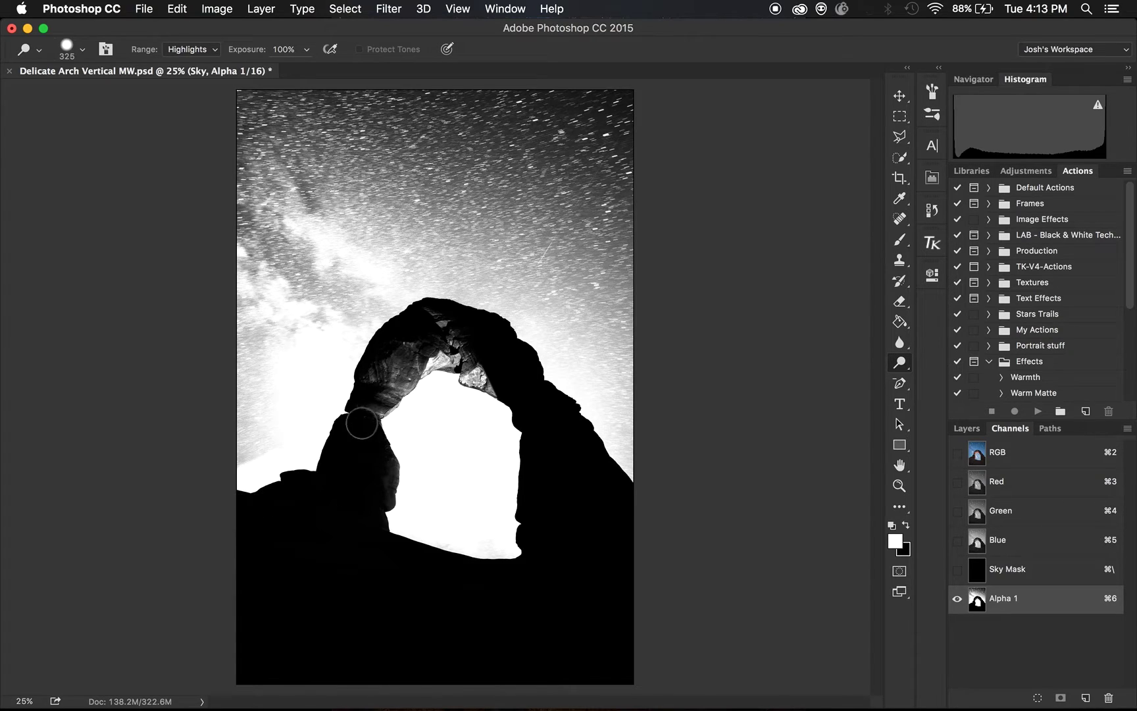
{"action": "key", "text": "bracketright"}
{"action": "key", "text": "bracketright"}
{"action": "mouse_move", "coordinate": [347, 382]}
{"action": "left_mouse_down"}
{"action": "mouse_move", "coordinate": [358, 332]}
{"action": "mouse_move", "coordinate": [395, 302]}
{"action": "left_mouse_up"}
{"action": "mouse_move", "coordinate": [412, 291]}
{"action": "left_mouse_down"}
{"action": "mouse_move", "coordinate": [368, 325]}
{"action": "mouse_move", "coordinate": [445, 279]}
{"action": "mouse_move", "coordinate": [502, 300]}
{"action": "mouse_move", "coordinate": [564, 358]}
{"action": "mouse_move", "coordinate": [635, 472]}
{"action": "mouse_move", "coordinate": [535, 323]}
{"action": "mouse_move", "coordinate": [470, 275]}
{"action": "mouse_move", "coordinate": [398, 279]}
{"action": "mouse_move", "coordinate": [348, 332]}
{"action": "mouse_move", "coordinate": [317, 393]}
{"action": "mouse_move", "coordinate": [324, 404]}
{"action": "left_mouse_up"}
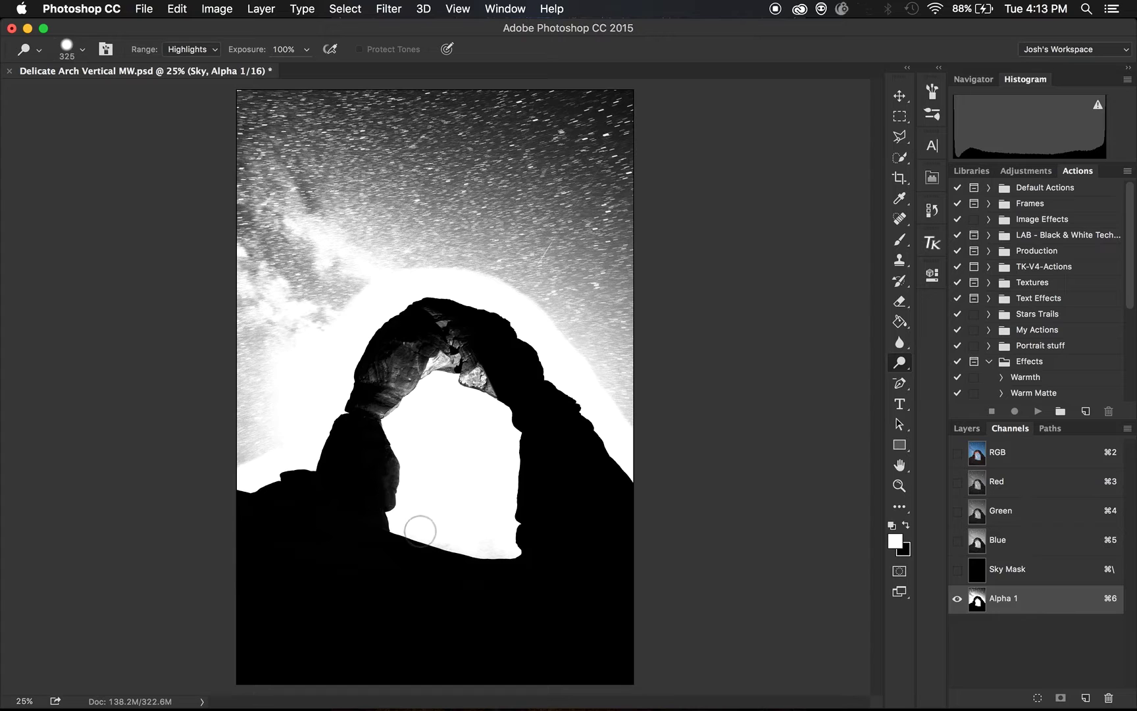
{"action": "mouse_move", "coordinate": [397, 528]}
{"action": "left_mouse_down"}
{"action": "mouse_move", "coordinate": [501, 545]}
{"action": "mouse_move", "coordinate": [510, 531]}
{"action": "mouse_move", "coordinate": [512, 442]}
{"action": "mouse_move", "coordinate": [497, 407]}
{"action": "mouse_move", "coordinate": [496, 416]}
{"action": "mouse_move", "coordinate": [474, 401]}
{"action": "mouse_move", "coordinate": [465, 424]}
{"action": "left_mouse_up"}
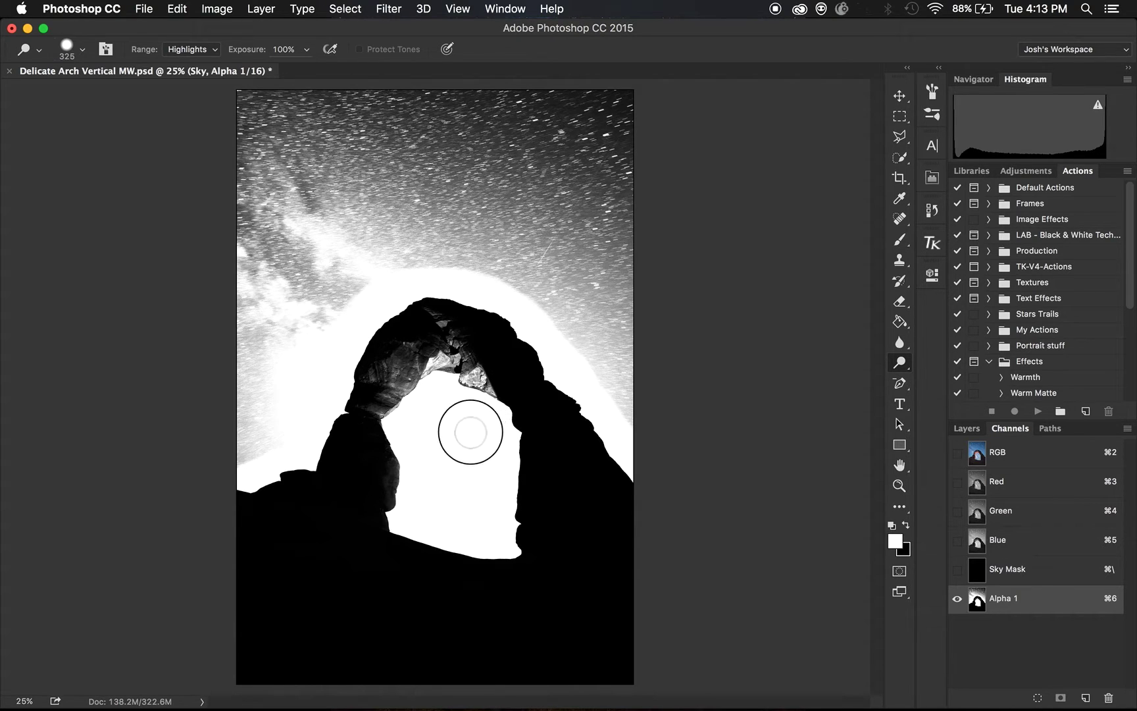
{"action": "mouse_move", "coordinate": [469, 507]}
{"action": "left_mouse_down"}
{"action": "mouse_move", "coordinate": [420, 529]}
{"action": "mouse_move", "coordinate": [393, 521]}
{"action": "mouse_move", "coordinate": [513, 555]}
{"action": "mouse_move", "coordinate": [508, 462]}
{"action": "left_mouse_up"}
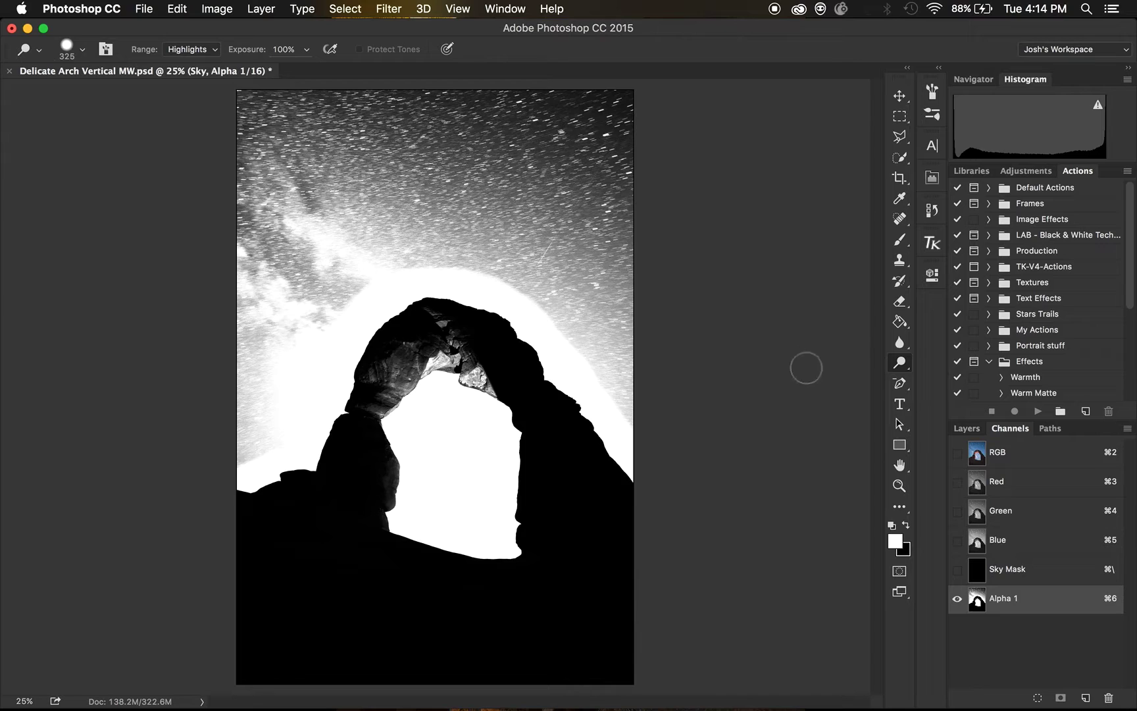
Step: Burn the gray rock on the underside of the arch in the alpha channel, using Shadows range at 19% exposure
{"action": "left_click_drag", "start_coordinate": [899, 363], "coordinate": [942, 373]}
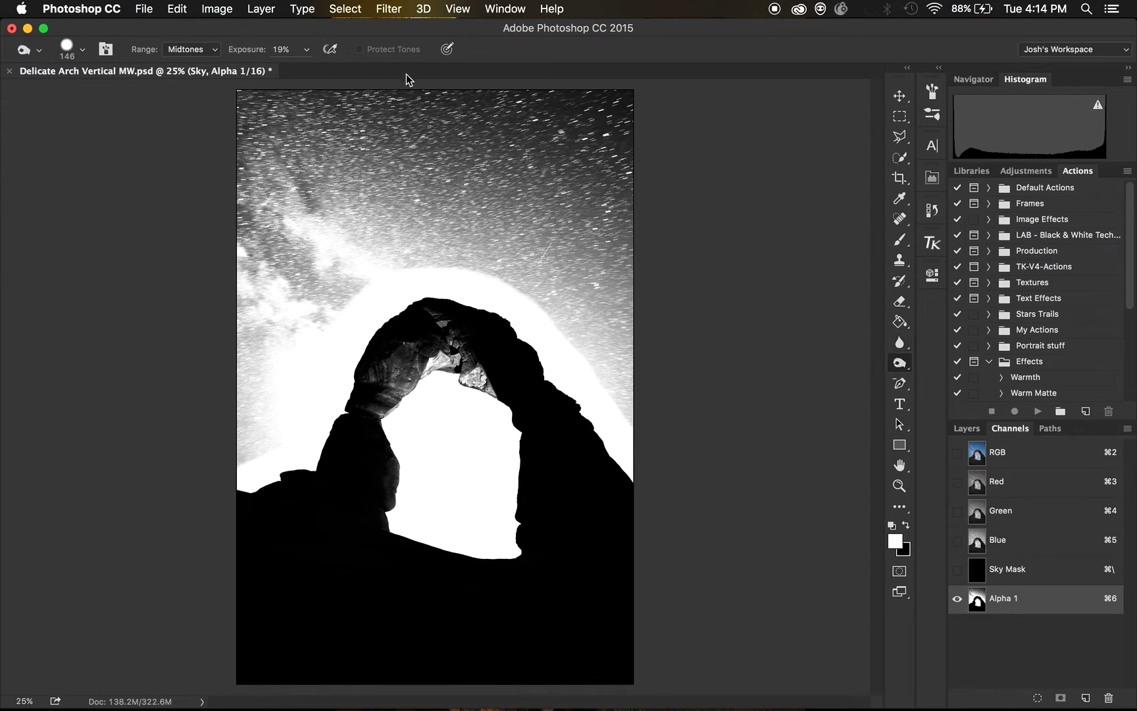
{"action": "left_click", "coordinate": [165, 48]}
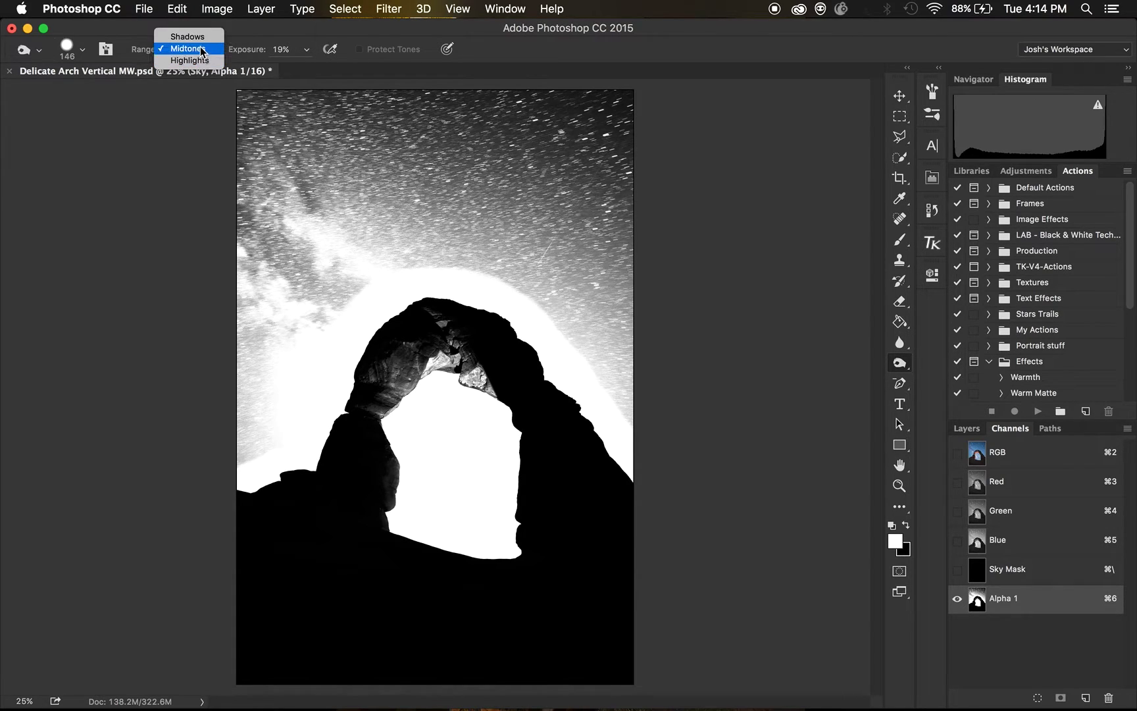
{"action": "left_click", "coordinate": [176, 36]}
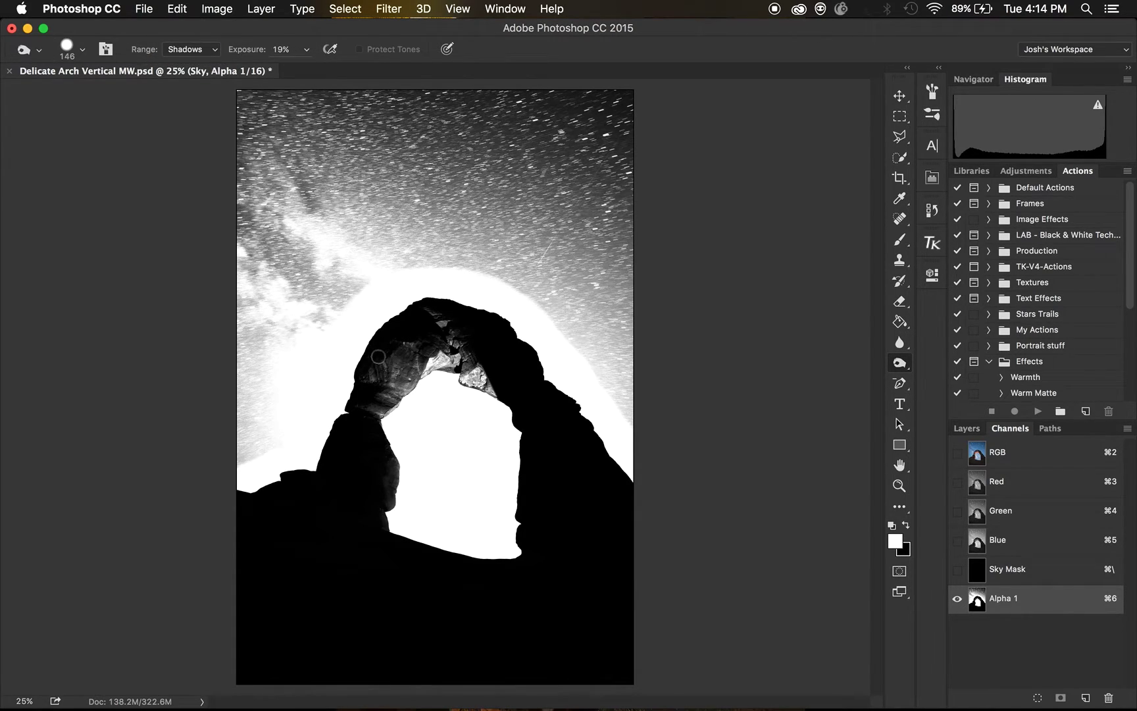
{"action": "left_click", "coordinate": [408, 385]}
{"action": "mouse_move", "coordinate": [405, 388]}
{"action": "left_mouse_down"}
{"action": "mouse_move", "coordinate": [373, 417]}
{"action": "mouse_move", "coordinate": [400, 397]}
{"action": "mouse_move", "coordinate": [379, 415]}
{"action": "mouse_move", "coordinate": [394, 469]}
{"action": "mouse_move", "coordinate": [384, 533]}
{"action": "mouse_move", "coordinate": [402, 446]}
{"action": "mouse_move", "coordinate": [383, 412]}
{"action": "mouse_move", "coordinate": [422, 363]}
{"action": "mouse_move", "coordinate": [502, 397]}
{"action": "left_mouse_up"}
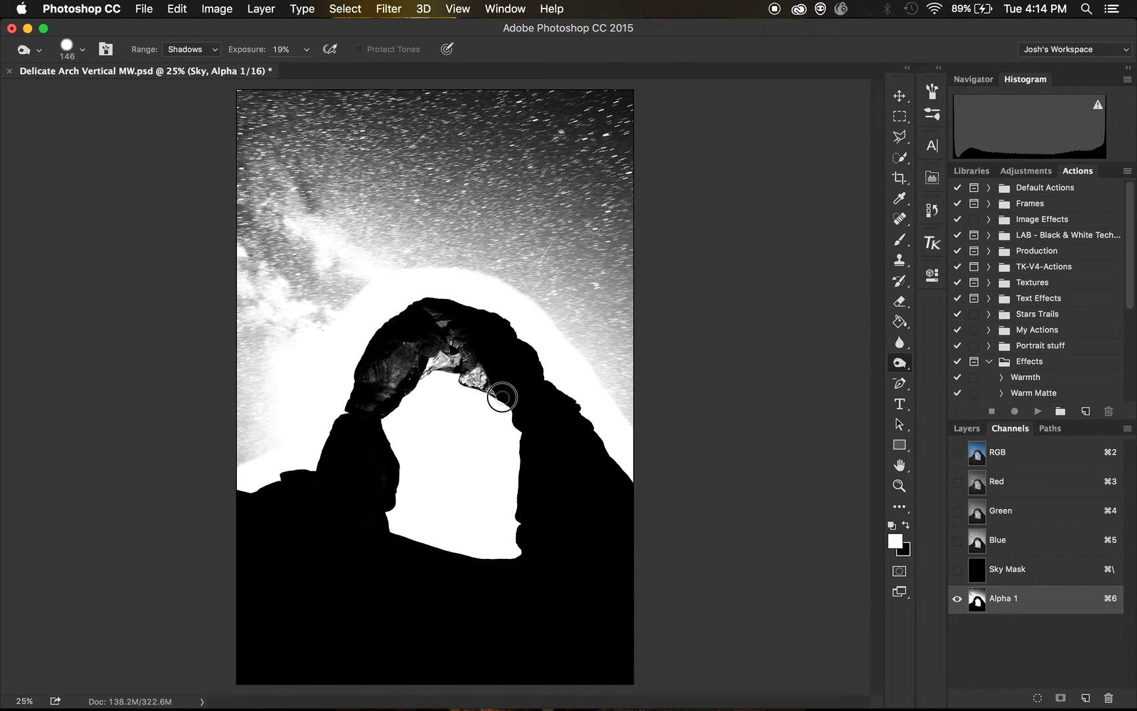
Step: Burn the lit rock across the arch's underside with the range set to Midtones
{"action": "left_click", "coordinate": [197, 49]}
{"action": "left_click", "coordinate": [204, 61]}
{"action": "mouse_move", "coordinate": [484, 383]}
{"action": "left_mouse_down"}
{"action": "mouse_move", "coordinate": [441, 362]}
{"action": "mouse_move", "coordinate": [415, 372]}
{"action": "mouse_move", "coordinate": [381, 415]}
{"action": "mouse_move", "coordinate": [394, 475]}
{"action": "mouse_move", "coordinate": [387, 396]}
{"action": "mouse_move", "coordinate": [454, 361]}
{"action": "mouse_move", "coordinate": [429, 366]}
{"action": "mouse_move", "coordinate": [422, 330]}
{"action": "left_mouse_up"}
Step: Burn the brightest rock patches along the arch's inner rim with the range set to Highlights
{"action": "left_click", "coordinate": [218, 48]}
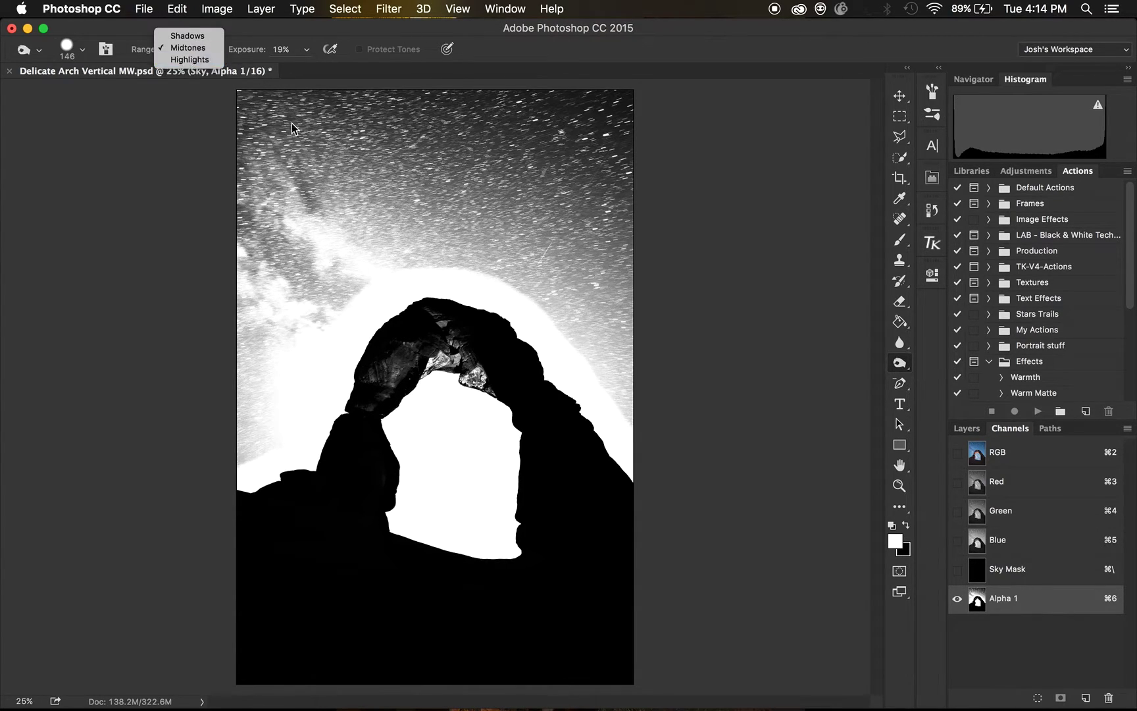
{"action": "left_click", "coordinate": [188, 60]}
{"action": "mouse_move", "coordinate": [436, 363]}
{"action": "left_mouse_down"}
{"action": "mouse_move", "coordinate": [422, 365]}
{"action": "mouse_move", "coordinate": [486, 381]}
{"action": "left_mouse_up"}
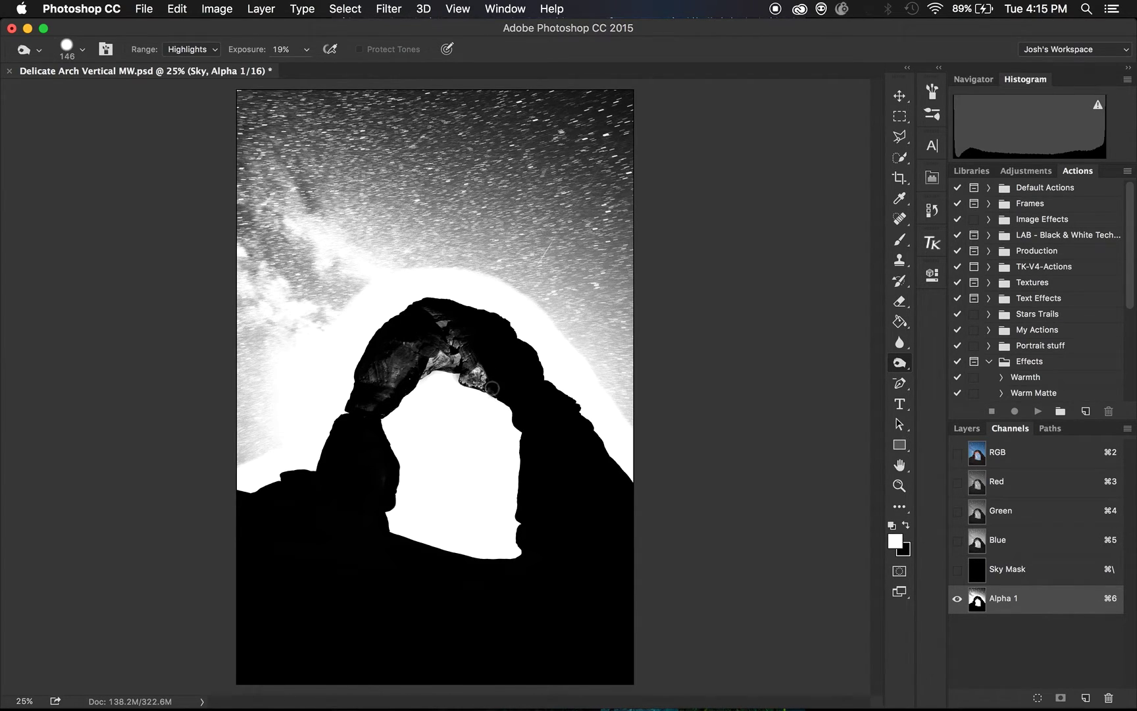
{"action": "right_click", "coordinate": [512, 380]}
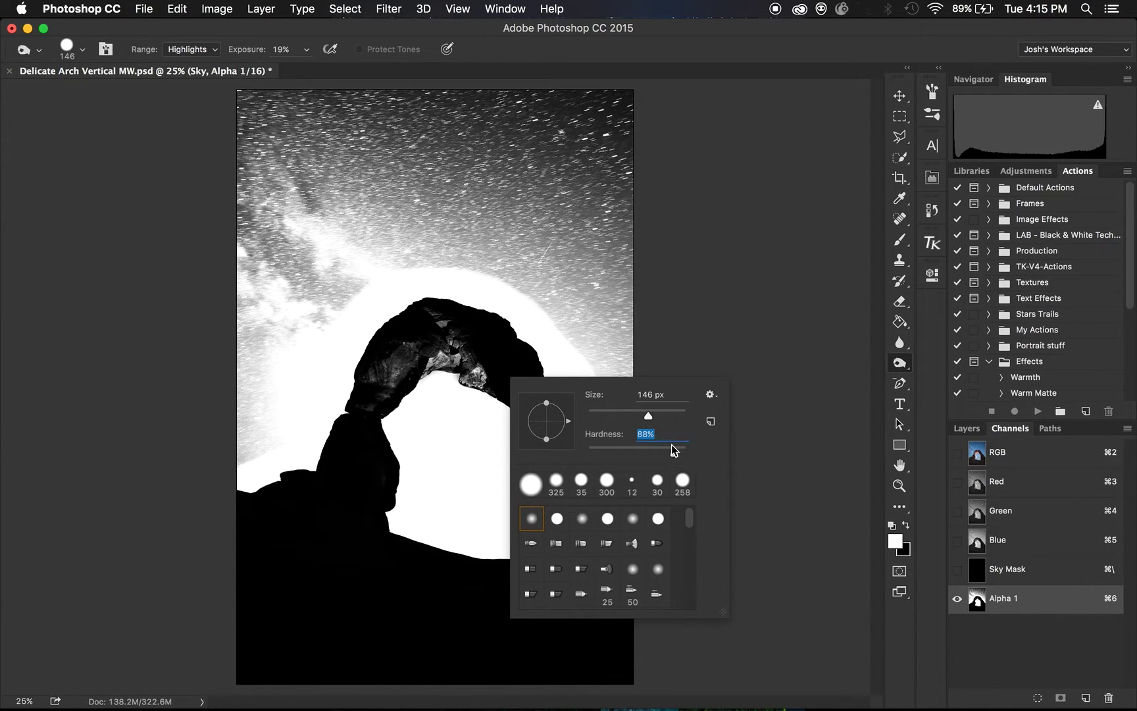
{"action": "key", "text": "Return"}
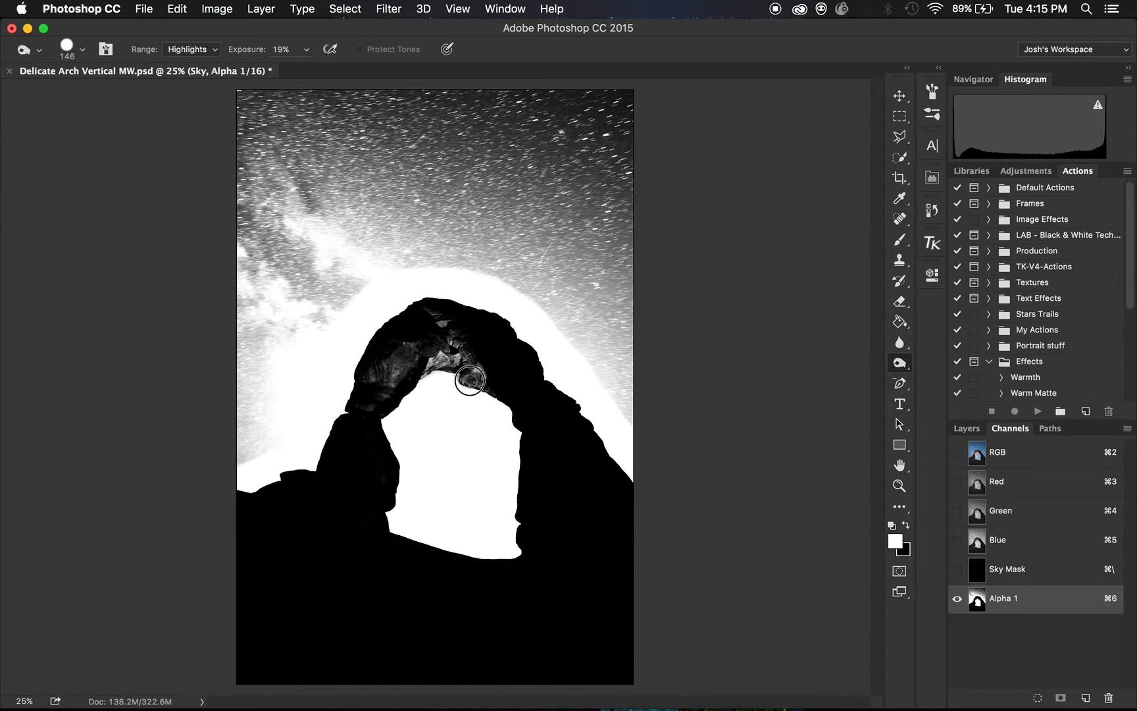
{"action": "mouse_move", "coordinate": [464, 372]}
{"action": "left_mouse_down"}
{"action": "mouse_move", "coordinate": [418, 369]}
{"action": "mouse_move", "coordinate": [476, 365]}
{"action": "mouse_move", "coordinate": [426, 365]}
{"action": "left_mouse_up"}
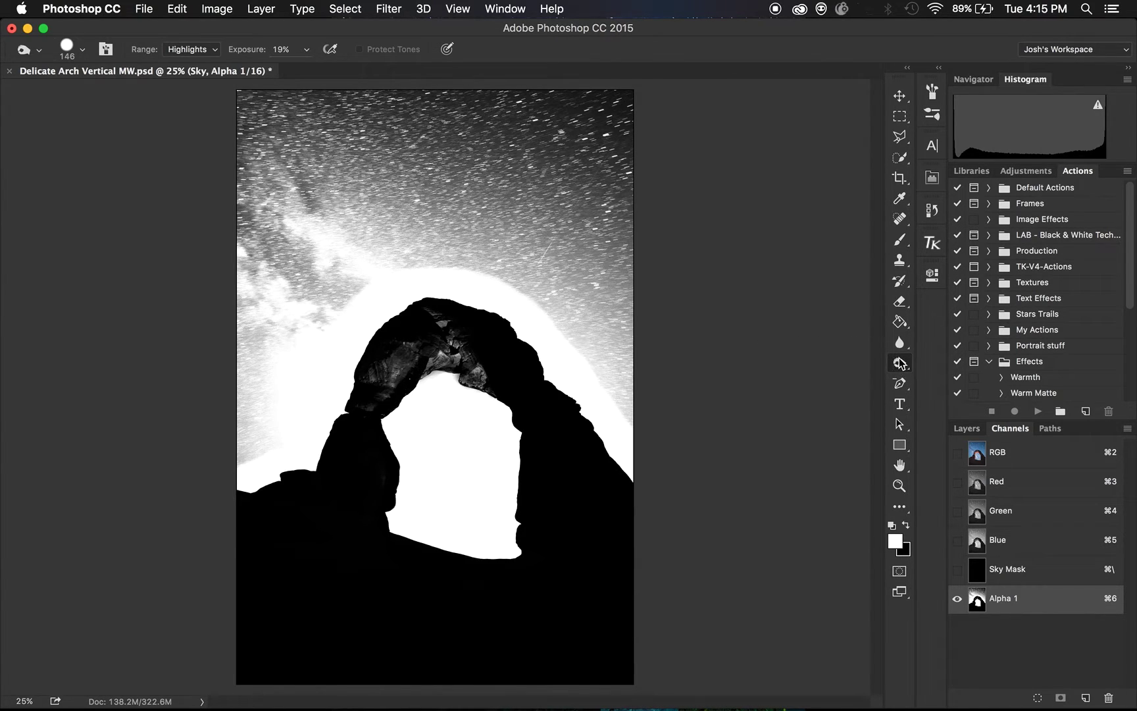
Step: Dodge the sky inside the arch opening to clean white, using Highlights range at 100% exposure
{"action": "left_click_drag", "start_coordinate": [903, 366], "coordinate": [948, 363]}
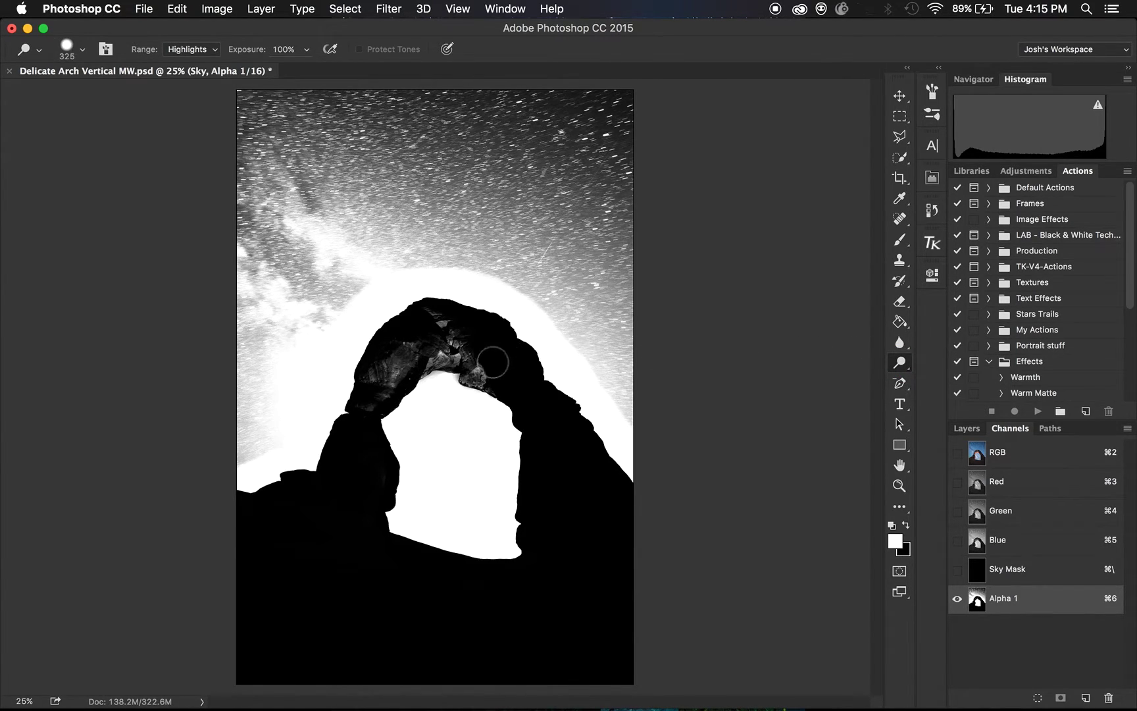
{"action": "mouse_move", "coordinate": [436, 384]}
{"action": "left_mouse_down"}
{"action": "mouse_move", "coordinate": [447, 394]}
{"action": "mouse_move", "coordinate": [453, 378]}
{"action": "mouse_move", "coordinate": [489, 412]}
{"action": "mouse_move", "coordinate": [448, 385]}
{"action": "mouse_move", "coordinate": [396, 426]}
{"action": "mouse_move", "coordinate": [427, 415]}
{"action": "left_mouse_up"}
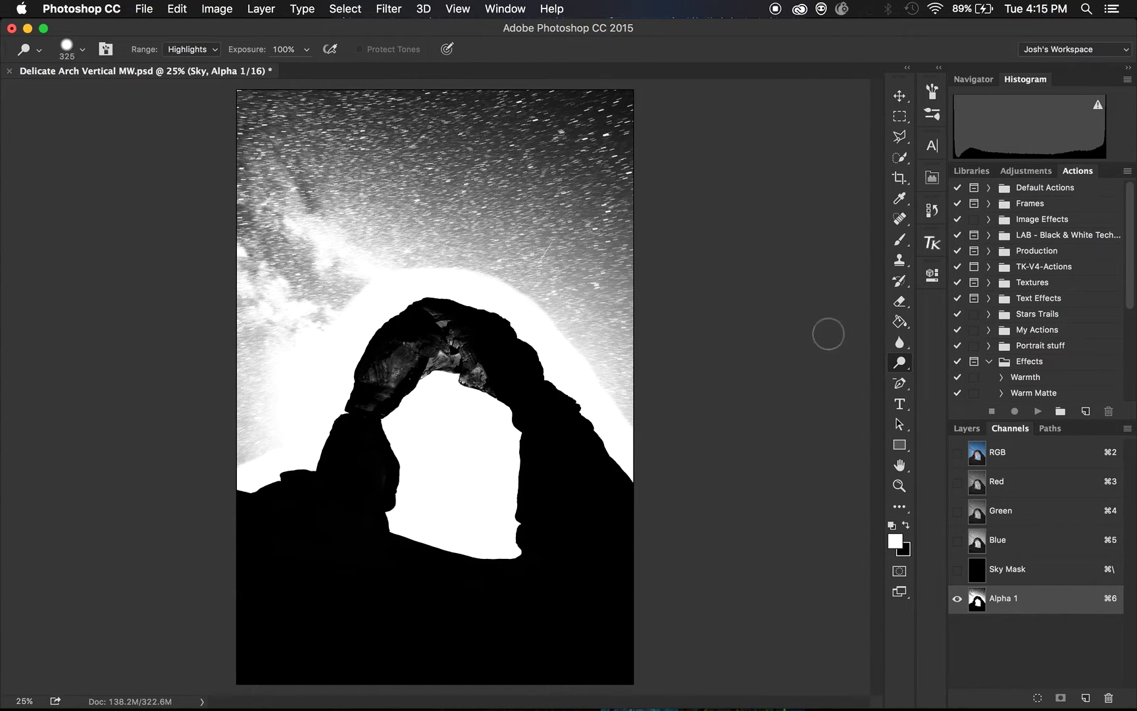
Step: Burn the rock along the upper rim of the arch opening to black, using Shadows range at 19% exposure
{"action": "left_click", "coordinate": [900, 363]}
{"action": "left_click", "coordinate": [930, 376]}
{"action": "left_click", "coordinate": [188, 24]}
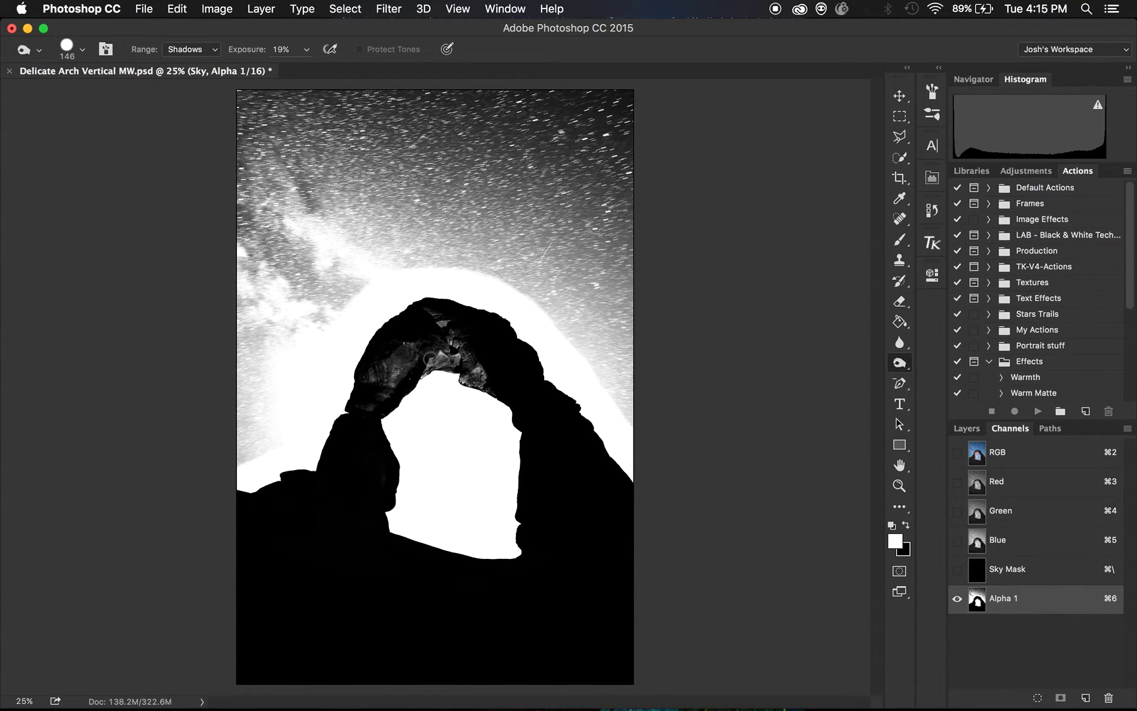
{"action": "left_click_drag", "start_coordinate": [427, 368], "coordinate": [461, 366]}
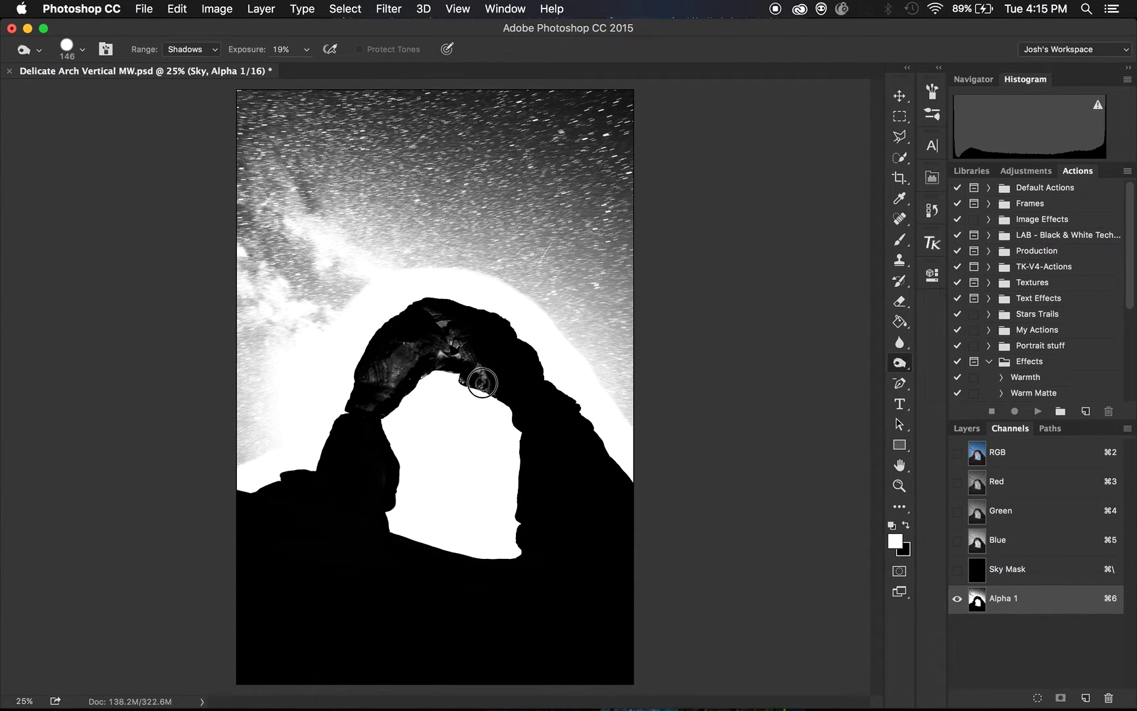
{"action": "left_click_drag", "start_coordinate": [488, 387], "coordinate": [480, 383]}
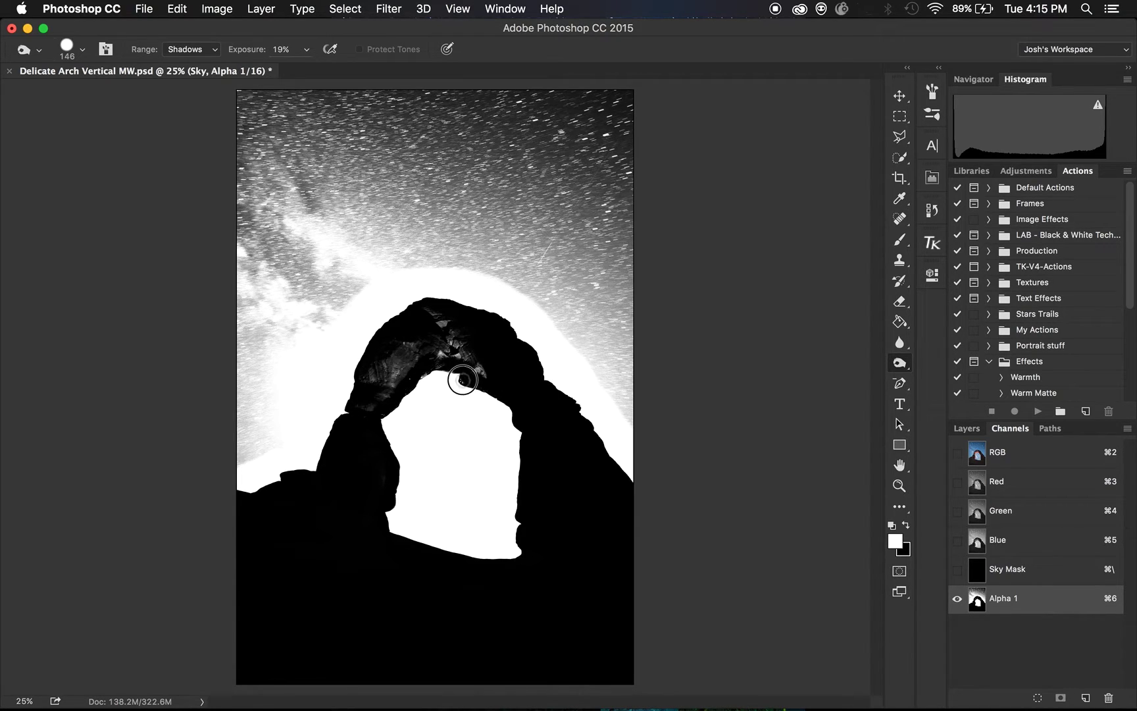
{"action": "mouse_move", "coordinate": [459, 385]}
{"action": "left_mouse_down"}
{"action": "mouse_move", "coordinate": [460, 376]}
{"action": "mouse_move", "coordinate": [495, 393]}
{"action": "mouse_move", "coordinate": [489, 378]}
{"action": "mouse_move", "coordinate": [483, 390]}
{"action": "left_mouse_up"}
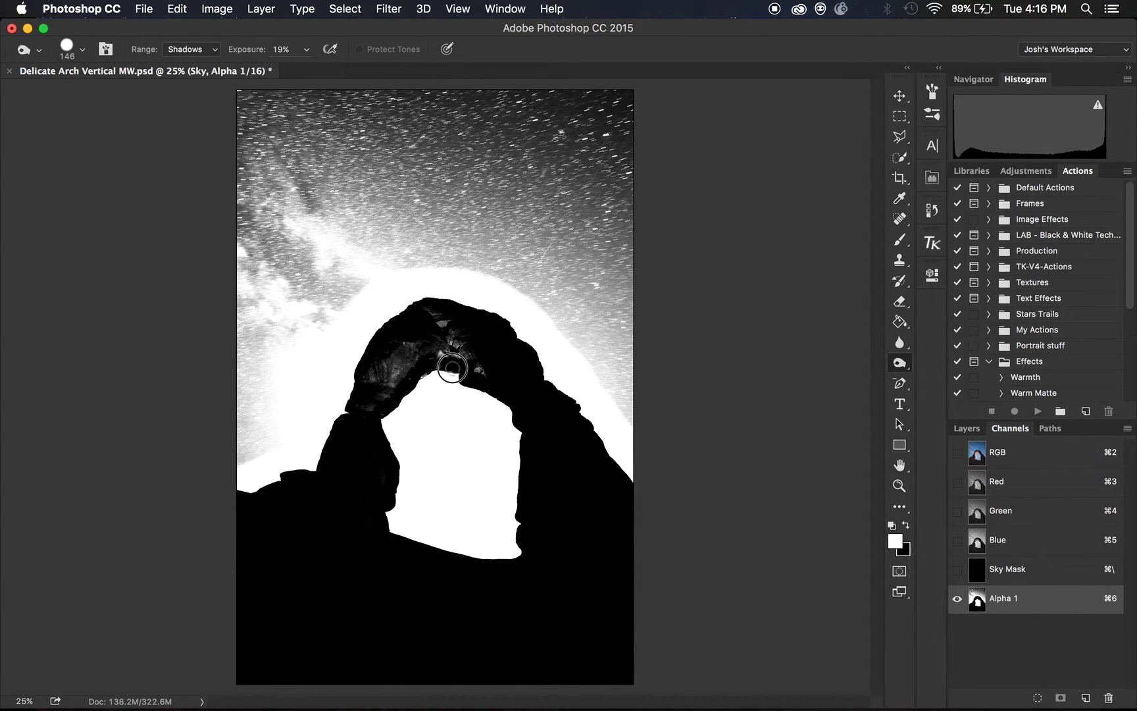
Step: Paint the stray light specks along the arch's inner rim black with the Brush at 100% opacity
{"action": "key", "text": "super+1"}
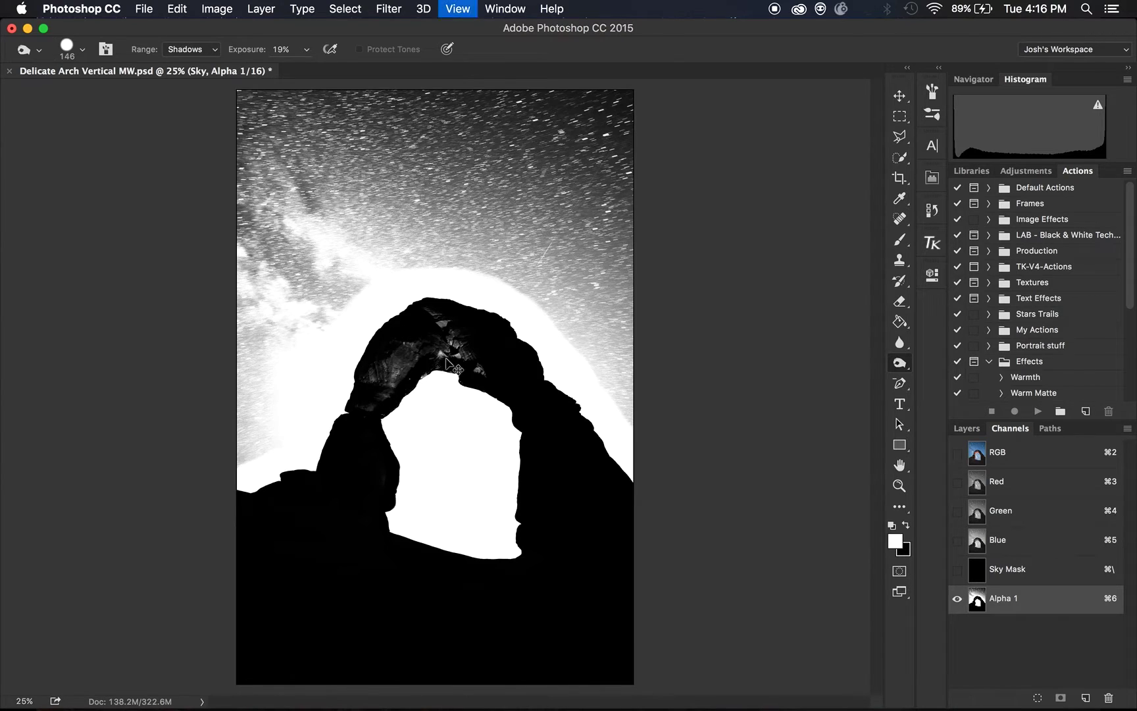
{"action": "mouse_move", "coordinate": [411, 323]}
{"action": "left_mouse_down"}
{"action": "mouse_move", "coordinate": [434, 302]}
{"action": "mouse_move", "coordinate": [364, 333]}
{"action": "mouse_move", "coordinate": [325, 374]}
{"action": "mouse_move", "coordinate": [383, 333]}
{"action": "mouse_move", "coordinate": [234, 478]}
{"action": "mouse_move", "coordinate": [285, 425]}
{"action": "mouse_move", "coordinate": [265, 463]}
{"action": "mouse_move", "coordinate": [290, 424]}
{"action": "mouse_move", "coordinate": [280, 462]}
{"action": "mouse_move", "coordinate": [293, 437]}
{"action": "mouse_move", "coordinate": [289, 446]}
{"action": "mouse_move", "coordinate": [301, 442]}
{"action": "mouse_move", "coordinate": [364, 341]}
{"action": "mouse_move", "coordinate": [405, 303]}
{"action": "mouse_move", "coordinate": [359, 367]}
{"action": "mouse_move", "coordinate": [399, 327]}
{"action": "mouse_move", "coordinate": [374, 351]}
{"action": "mouse_move", "coordinate": [396, 336]}
{"action": "mouse_move", "coordinate": [358, 376]}
{"action": "mouse_move", "coordinate": [418, 305]}
{"action": "mouse_move", "coordinate": [511, 326]}
{"action": "mouse_move", "coordinate": [464, 347]}
{"action": "mouse_move", "coordinate": [545, 304]}
{"action": "mouse_move", "coordinate": [575, 304]}
{"action": "mouse_move", "coordinate": [545, 385]}
{"action": "mouse_move", "coordinate": [573, 374]}
{"action": "mouse_move", "coordinate": [624, 387]}
{"action": "mouse_move", "coordinate": [613, 403]}
{"action": "mouse_move", "coordinate": [694, 427]}
{"action": "mouse_move", "coordinate": [734, 380]}
{"action": "mouse_move", "coordinate": [627, 369]}
{"action": "mouse_move", "coordinate": [587, 330]}
{"action": "mouse_move", "coordinate": [619, 300]}
{"action": "mouse_move", "coordinate": [664, 331]}
{"action": "mouse_move", "coordinate": [553, 298]}
{"action": "mouse_move", "coordinate": [483, 305]}
{"action": "mouse_move", "coordinate": [517, 310]}
{"action": "mouse_move", "coordinate": [570, 278]}
{"action": "mouse_move", "coordinate": [401, 310]}
{"action": "mouse_move", "coordinate": [332, 400]}
{"action": "mouse_move", "coordinate": [351, 394]}
{"action": "mouse_move", "coordinate": [201, 519]}
{"action": "mouse_move", "coordinate": [231, 491]}
{"action": "mouse_move", "coordinate": [228, 454]}
{"action": "mouse_move", "coordinate": [287, 432]}
{"action": "left_mouse_up"}
{"action": "key", "text": "b"}
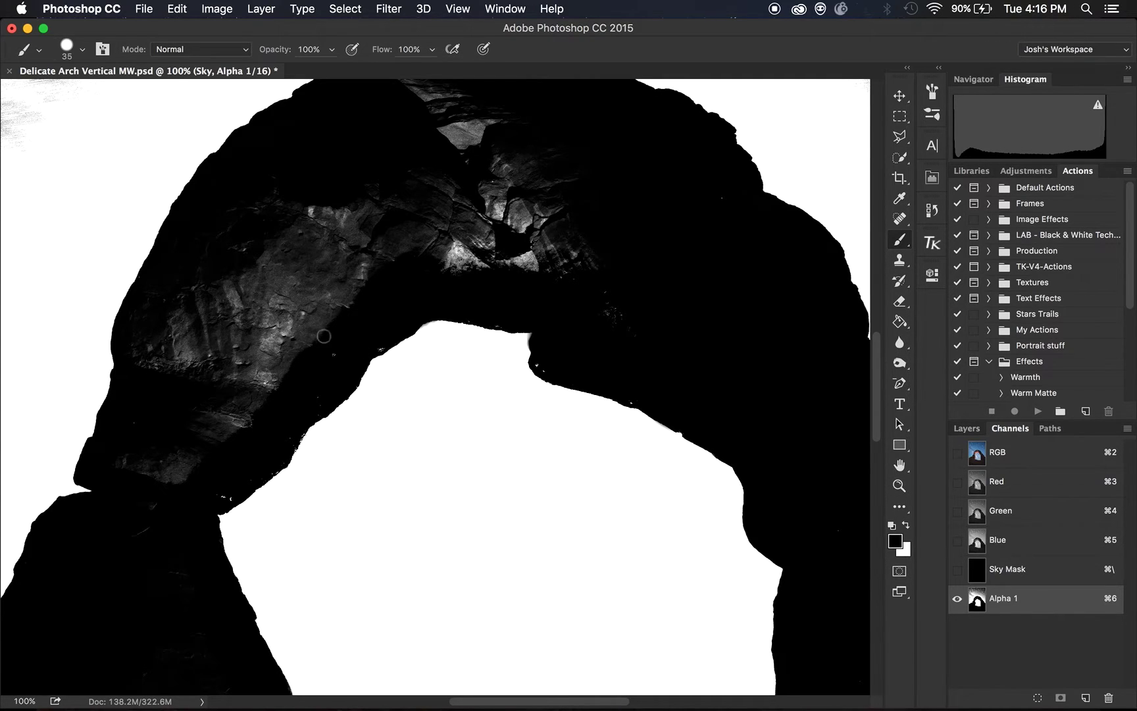
{"action": "mouse_move", "coordinate": [220, 495]}
{"action": "left_mouse_down"}
{"action": "mouse_move", "coordinate": [275, 465]}
{"action": "mouse_move", "coordinate": [322, 399]}
{"action": "mouse_move", "coordinate": [317, 411]}
{"action": "mouse_move", "coordinate": [335, 353]}
{"action": "mouse_move", "coordinate": [380, 345]}
{"action": "left_mouse_up"}
{"action": "left_click_drag", "start_coordinate": [490, 315], "coordinate": [503, 321]}
{"action": "mouse_move", "coordinate": [546, 371]}
{"action": "left_mouse_down"}
{"action": "mouse_move", "coordinate": [538, 364]}
{"action": "mouse_move", "coordinate": [632, 398]}
{"action": "left_mouse_up"}
{"action": "key", "text": "super+minus"}
{"action": "key", "text": "super+minus"}
{"action": "key", "text": "super+minus"}
{"action": "key", "text": "super+minus"}
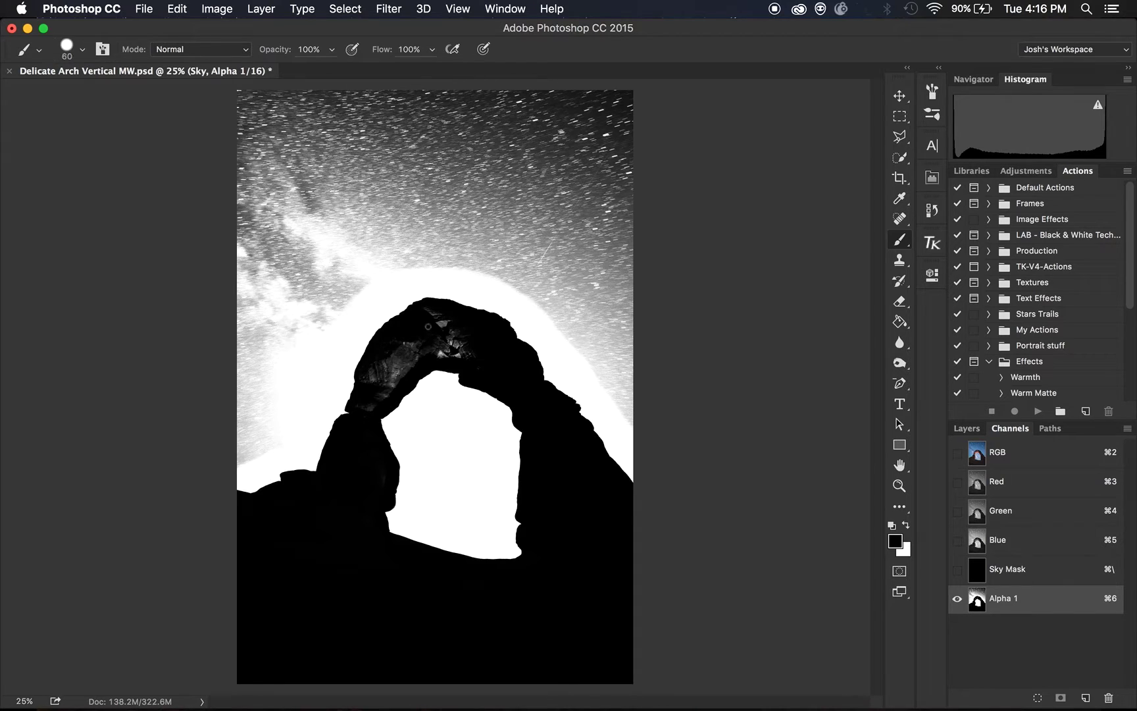
Step: Paint the remaining gray rock inside the arch black and the entire sky white in the alpha channel
{"action": "mouse_move", "coordinate": [416, 311]}
{"action": "left_mouse_down"}
{"action": "mouse_move", "coordinate": [456, 325]}
{"action": "mouse_move", "coordinate": [468, 351]}
{"action": "mouse_move", "coordinate": [437, 337]}
{"action": "mouse_move", "coordinate": [380, 380]}
{"action": "mouse_move", "coordinate": [381, 364]}
{"action": "mouse_move", "coordinate": [433, 322]}
{"action": "mouse_move", "coordinate": [370, 400]}
{"action": "mouse_move", "coordinate": [375, 368]}
{"action": "mouse_move", "coordinate": [428, 350]}
{"action": "mouse_move", "coordinate": [489, 348]}
{"action": "mouse_move", "coordinate": [497, 359]}
{"action": "left_mouse_up"}
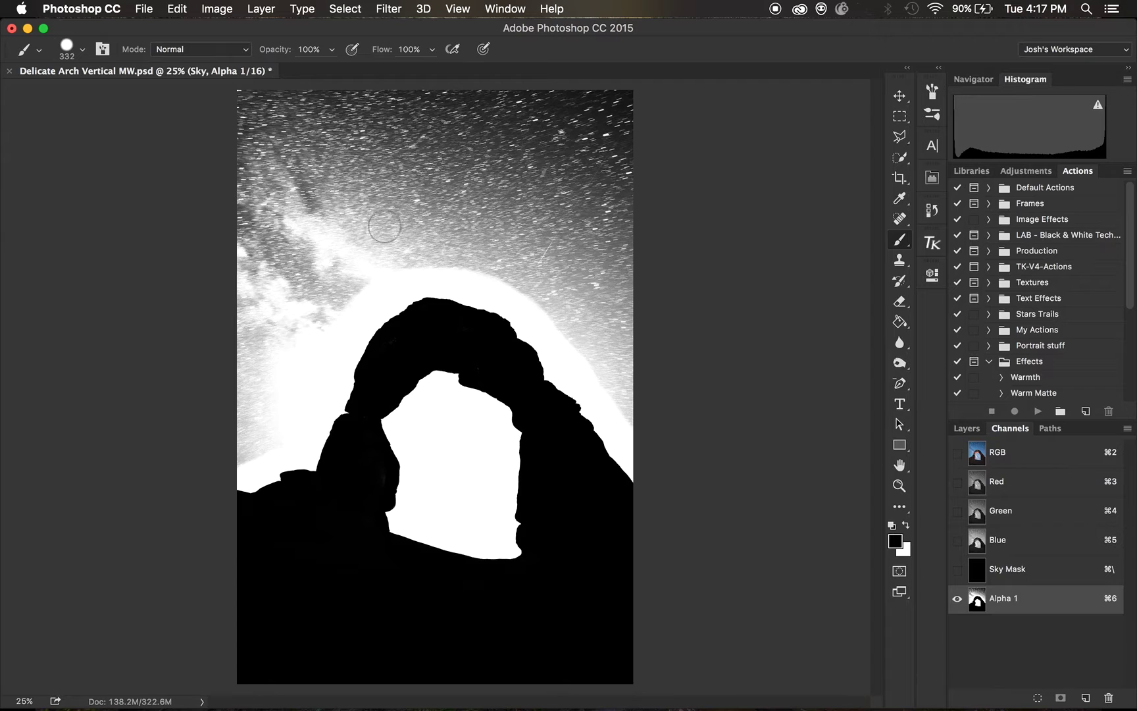
{"action": "mouse_move", "coordinate": [469, 248]}
{"action": "left_mouse_down"}
{"action": "mouse_move", "coordinate": [546, 241]}
{"action": "mouse_move", "coordinate": [411, 205]}
{"action": "mouse_move", "coordinate": [364, 151]}
{"action": "mouse_move", "coordinate": [524, 109]}
{"action": "mouse_move", "coordinate": [424, 107]}
{"action": "mouse_move", "coordinate": [392, 75]}
{"action": "mouse_move", "coordinate": [224, 117]}
{"action": "mouse_move", "coordinate": [193, 253]}
{"action": "mouse_move", "coordinate": [379, 211]}
{"action": "mouse_move", "coordinate": [311, 270]}
{"action": "mouse_move", "coordinate": [300, 300]}
{"action": "mouse_move", "coordinate": [281, 298]}
{"action": "mouse_move", "coordinate": [232, 418]}
{"action": "mouse_move", "coordinate": [253, 375]}
{"action": "mouse_move", "coordinate": [265, 398]}
{"action": "mouse_move", "coordinate": [344, 229]}
{"action": "mouse_move", "coordinate": [426, 206]}
{"action": "mouse_move", "coordinate": [414, 225]}
{"action": "mouse_move", "coordinate": [472, 221]}
{"action": "mouse_move", "coordinate": [598, 255]}
{"action": "mouse_move", "coordinate": [477, 231]}
{"action": "mouse_move", "coordinate": [566, 267]}
{"action": "mouse_move", "coordinate": [636, 396]}
{"action": "mouse_move", "coordinate": [652, 384]}
{"action": "mouse_move", "coordinate": [638, 396]}
{"action": "mouse_move", "coordinate": [661, 397]}
{"action": "mouse_move", "coordinate": [617, 322]}
{"action": "mouse_move", "coordinate": [616, 90]}
{"action": "mouse_move", "coordinate": [611, 114]}
{"action": "mouse_move", "coordinate": [337, 106]}
{"action": "mouse_move", "coordinate": [102, 119]}
{"action": "mouse_move", "coordinate": [598, 171]}
{"action": "mouse_move", "coordinate": [424, 215]}
{"action": "mouse_move", "coordinate": [537, 236]}
{"action": "mouse_move", "coordinate": [539, 218]}
{"action": "mouse_move", "coordinate": [576, 305]}
{"action": "mouse_move", "coordinate": [496, 221]}
{"action": "mouse_move", "coordinate": [205, 221]}
{"action": "mouse_move", "coordinate": [306, 254]}
{"action": "mouse_move", "coordinate": [269, 264]}
{"action": "mouse_move", "coordinate": [297, 258]}
{"action": "mouse_move", "coordinate": [252, 366]}
{"action": "mouse_move", "coordinate": [264, 411]}
{"action": "left_mouse_up"}
{"action": "key", "text": "x"}
{"action": "key", "text": "super+z"}
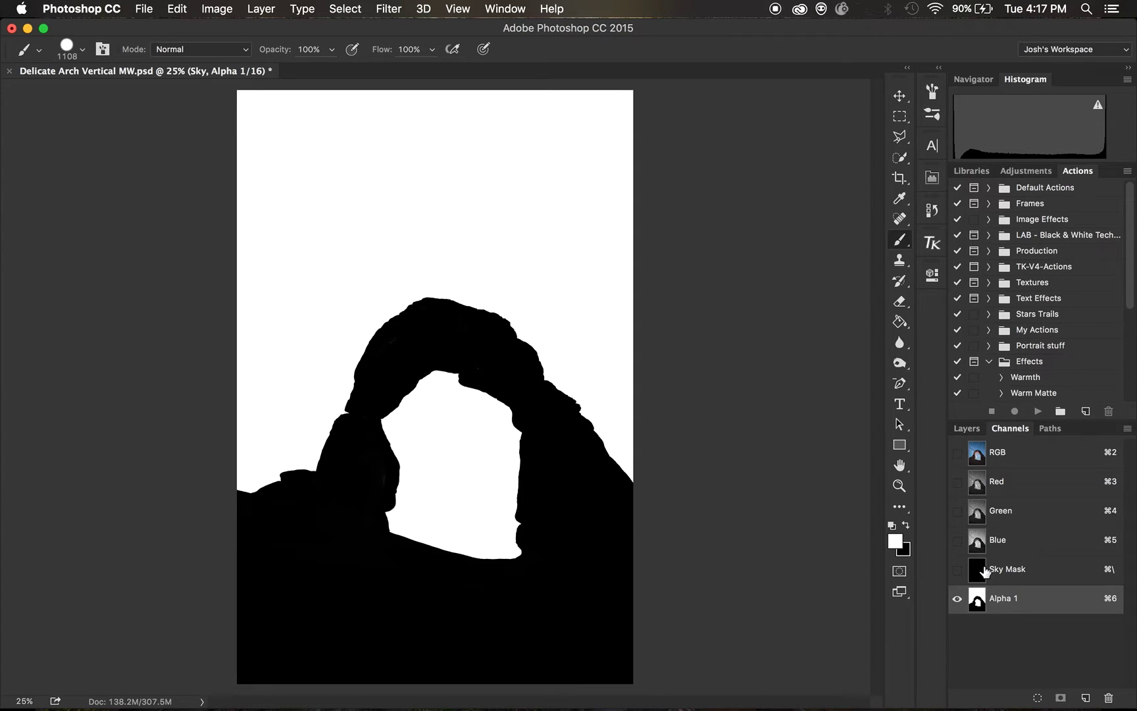
Step: Load the Alpha 1 channel as a selection and make the Sky layer's mask the active editing target
{"action": "left_click", "coordinate": [967, 428]}
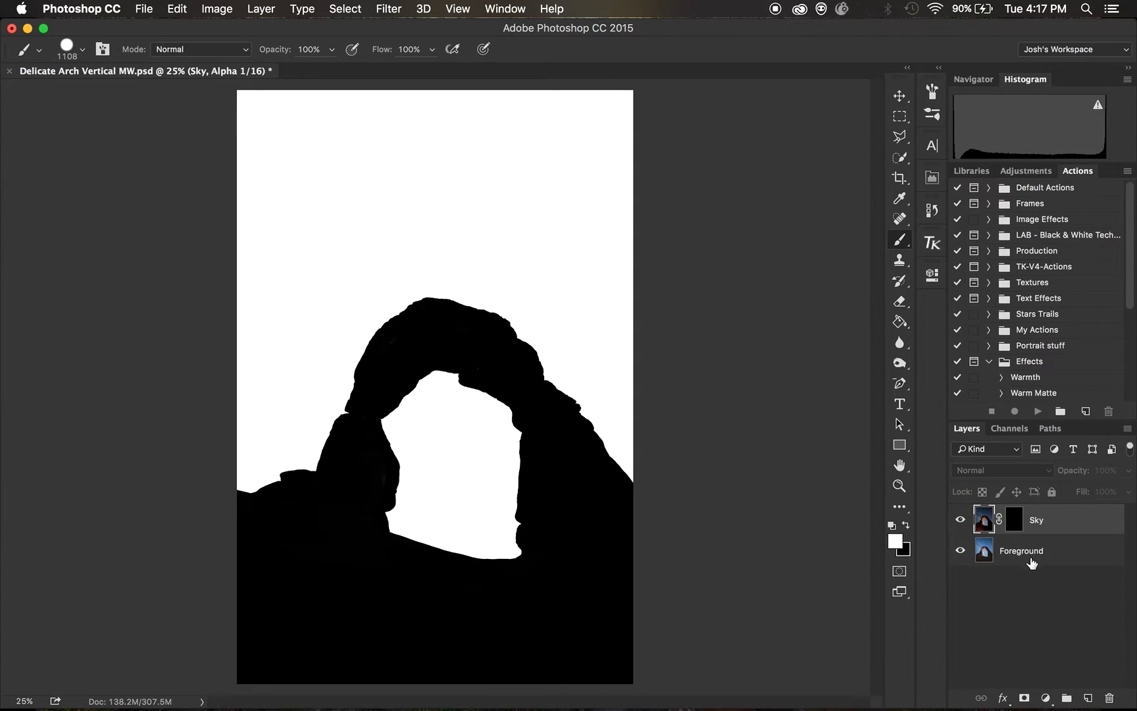
{"action": "left_click", "coordinate": [1008, 428]}
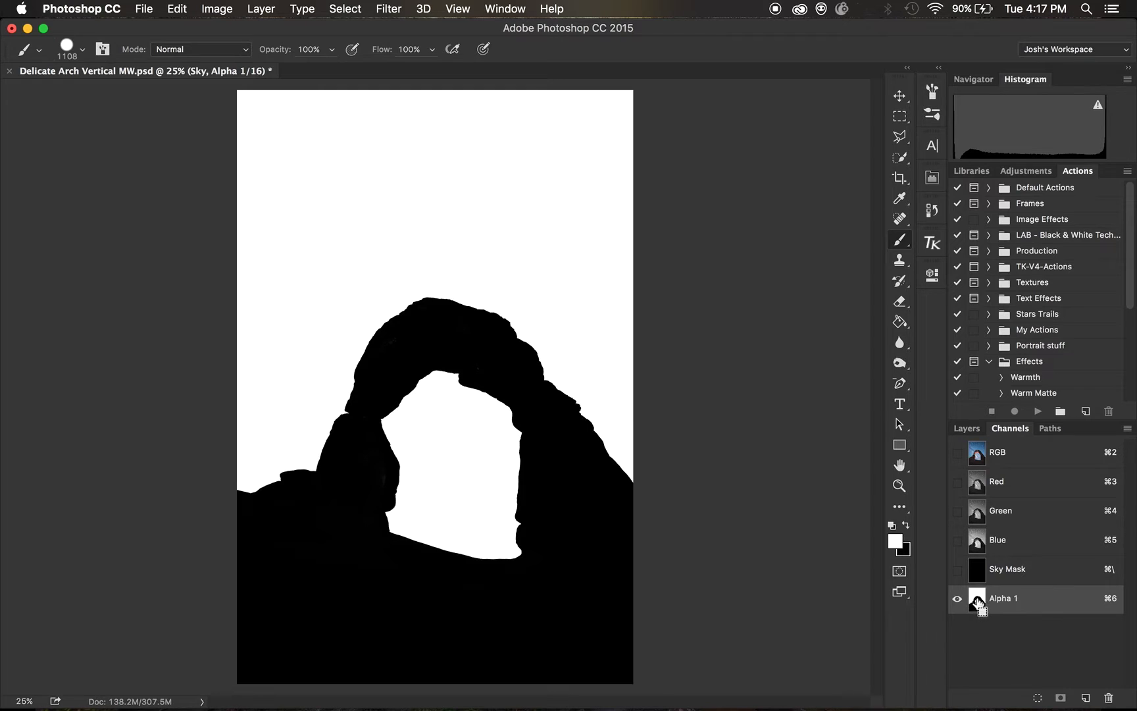
{"action": "left_click", "coordinate": [978, 600], "text": "super"}
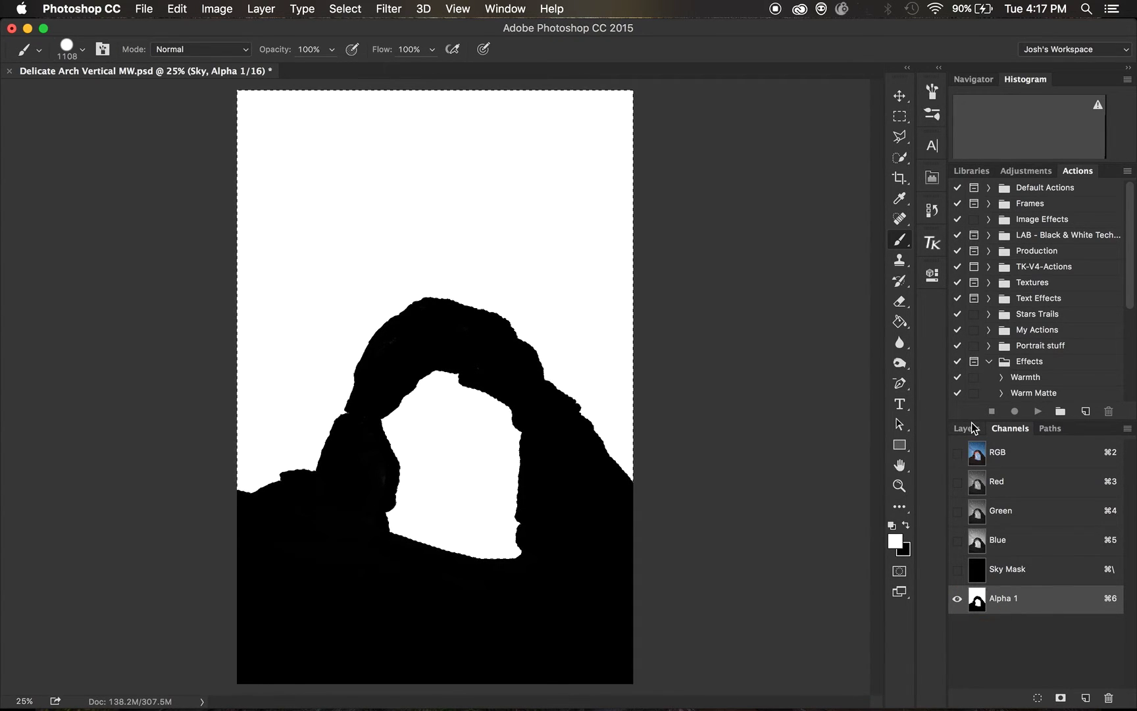
{"action": "left_click", "coordinate": [968, 429]}
{"action": "left_click", "coordinate": [1017, 521]}
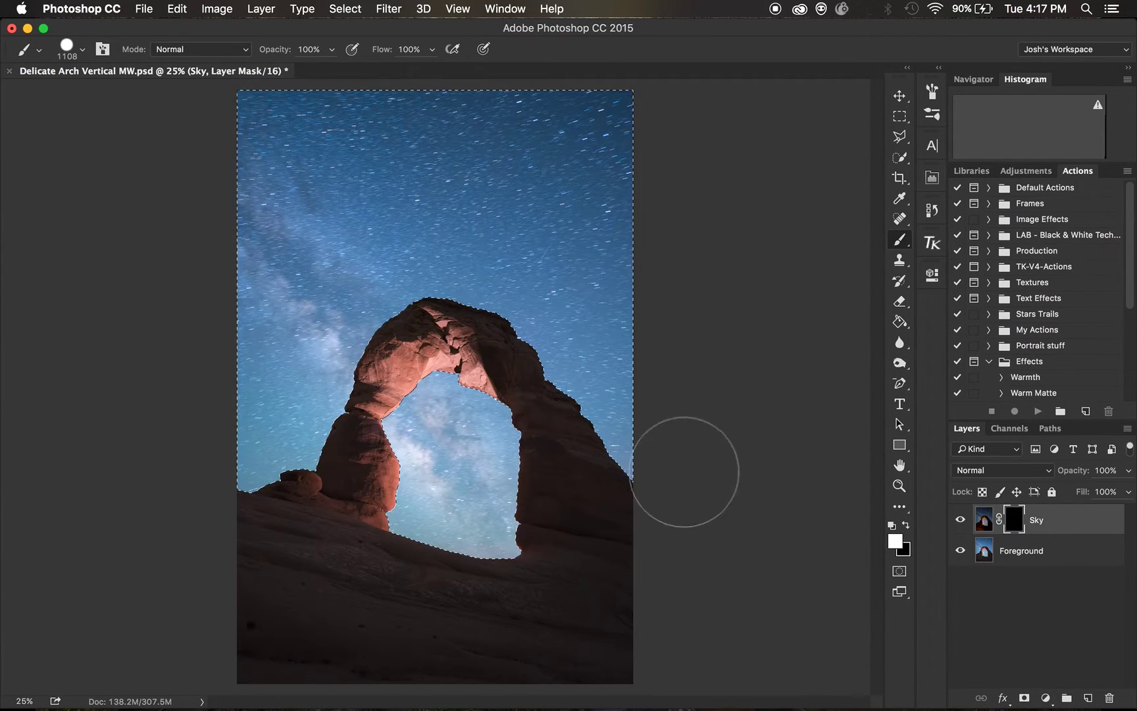
{"action": "left_click", "coordinate": [1009, 428]}
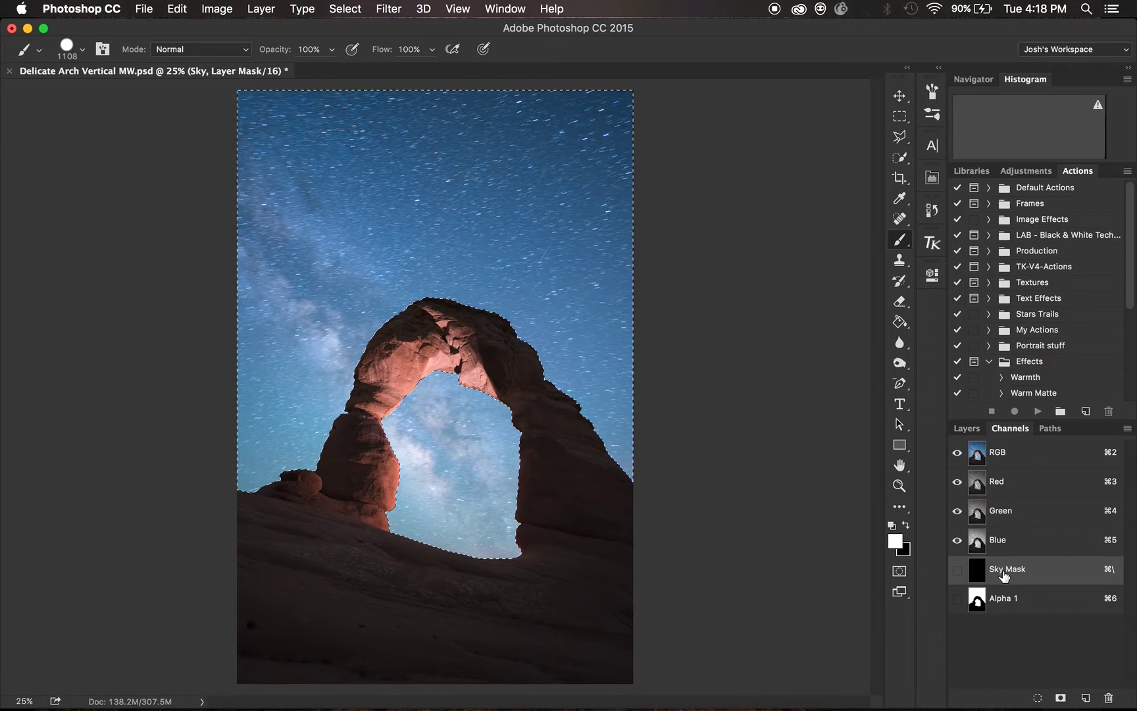
{"action": "left_click", "coordinate": [977, 428]}
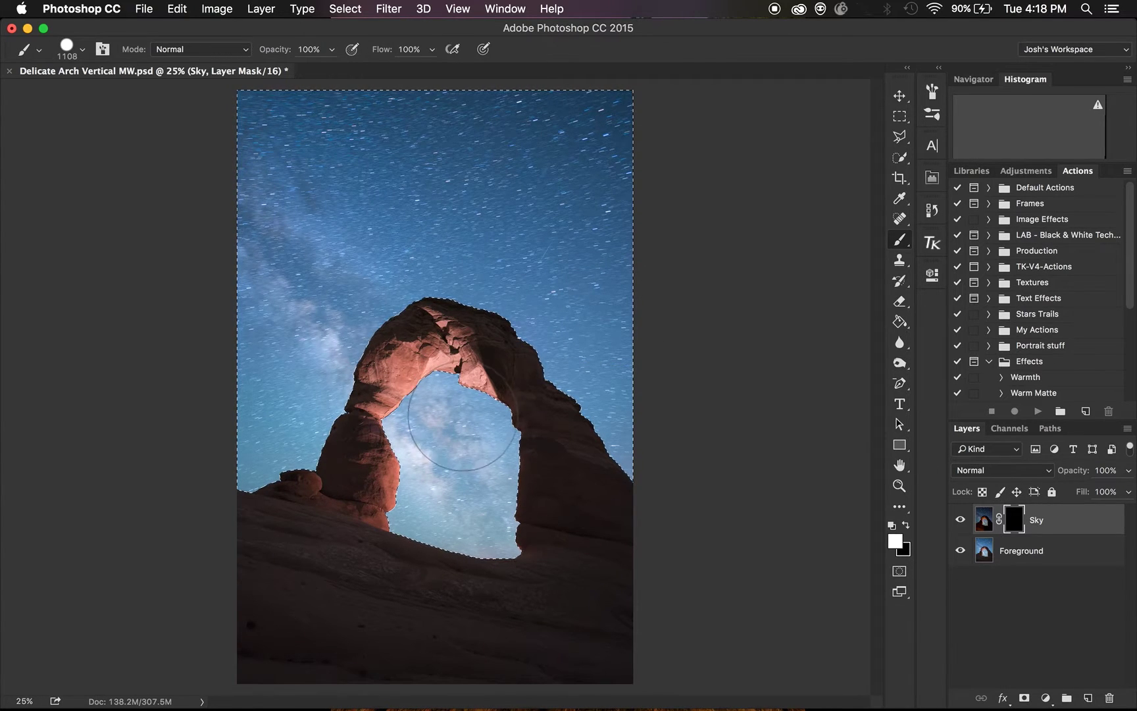
Step: Hide the selection outline and inspect the selection edge around the arch at 100% in Refine Edge without applying it
{"action": "key", "text": "super+d"}
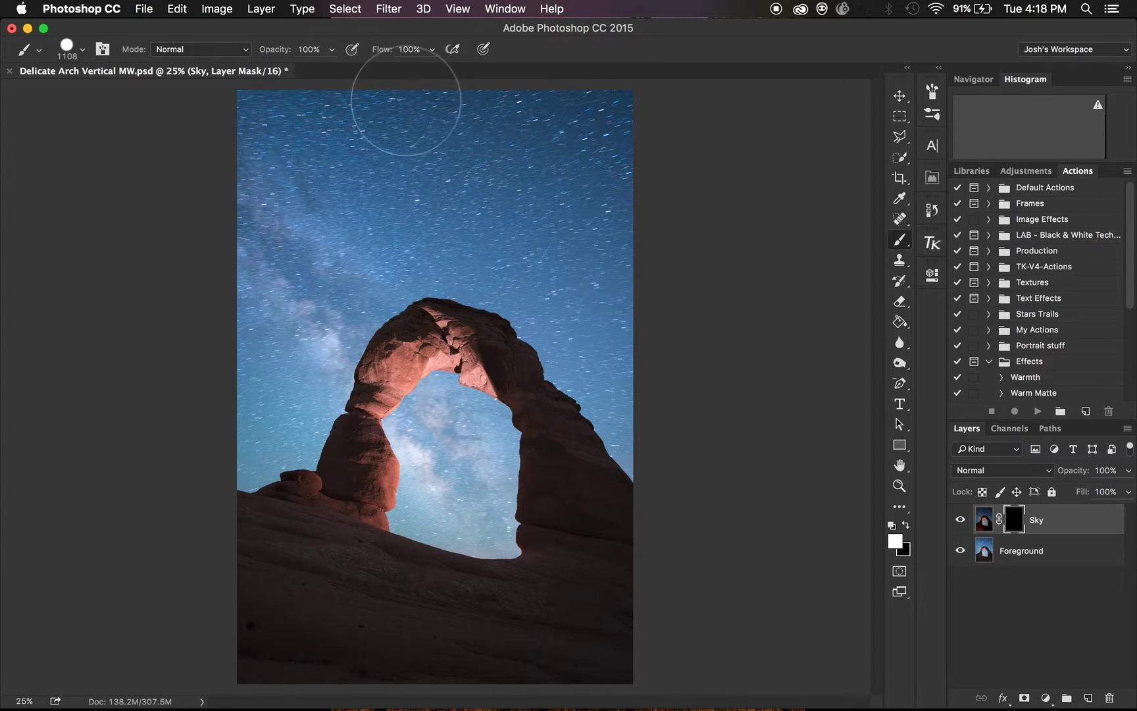
{"action": "left_click", "coordinate": [356, 11]}
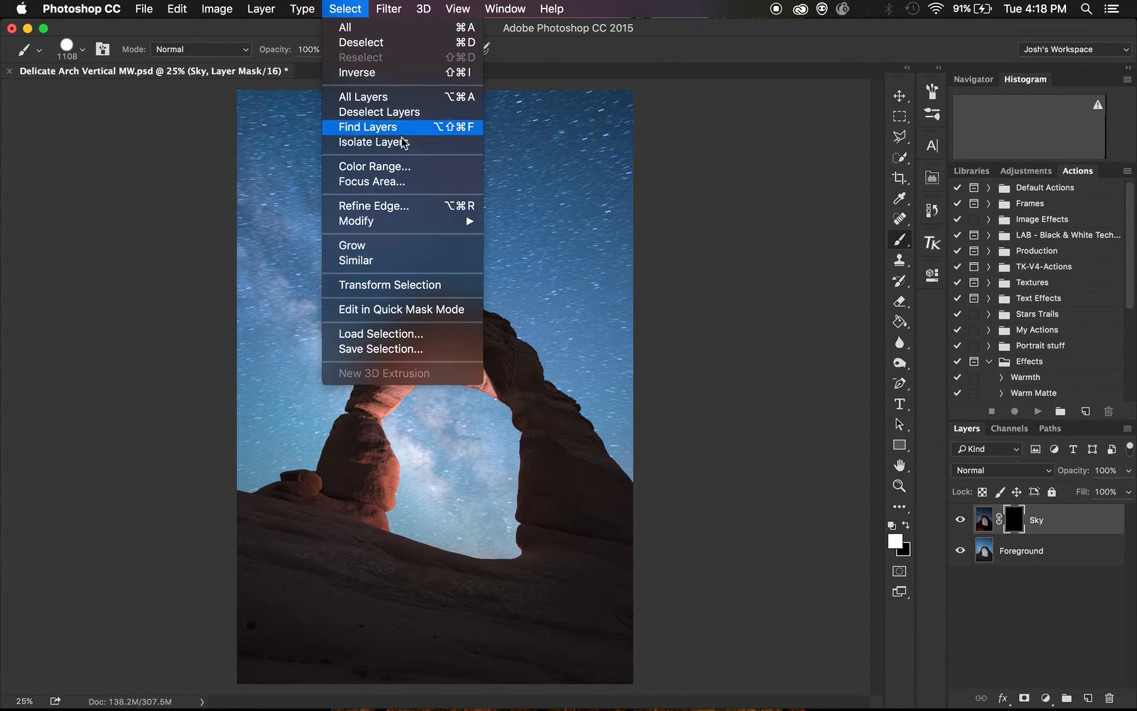
{"action": "left_click", "coordinate": [399, 207]}
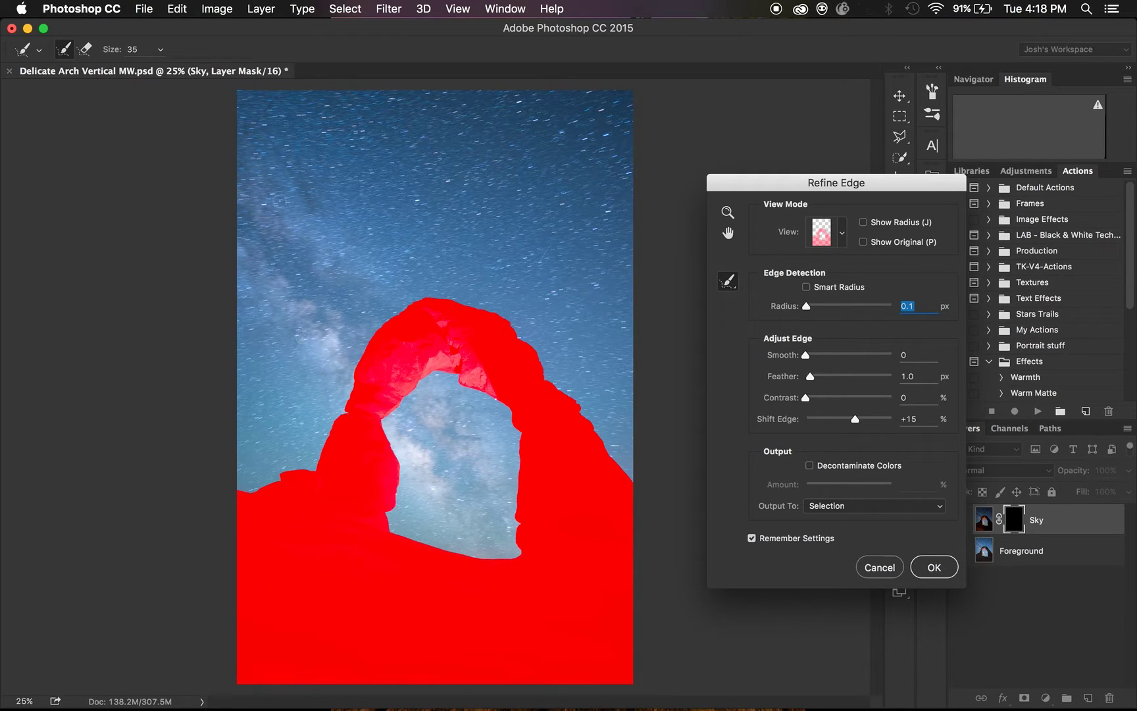
{"action": "key", "text": "super+1"}
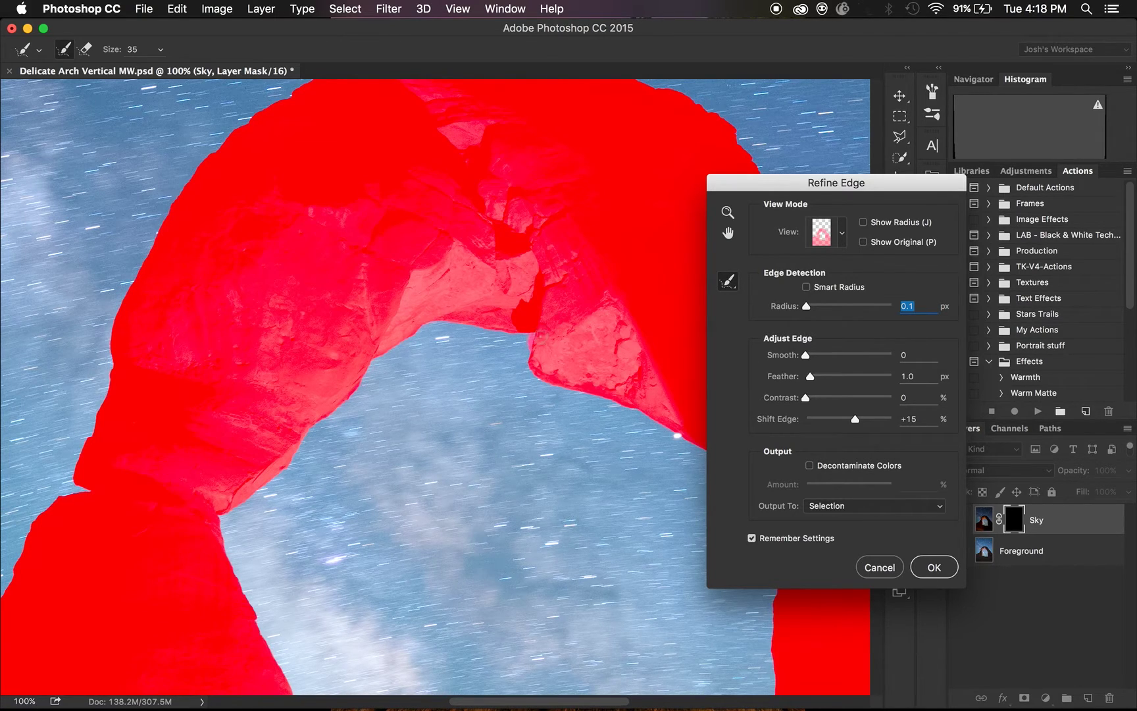
{"action": "left_click", "coordinate": [881, 568]}
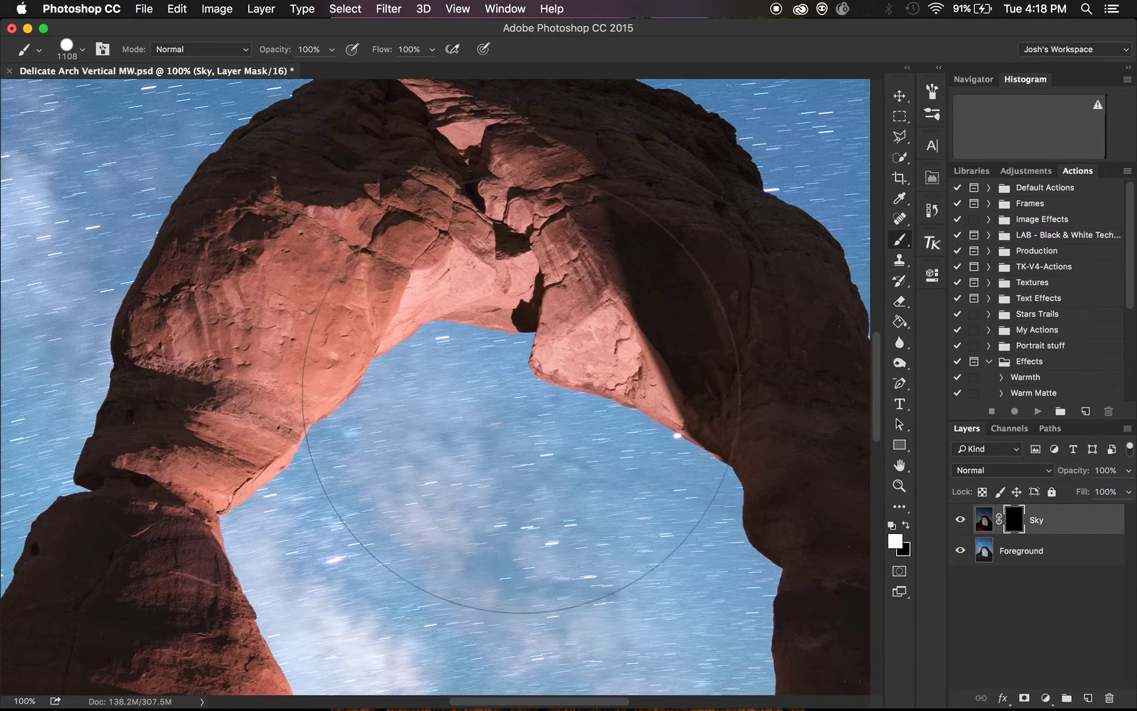
Step: Load the Alpha 1 channel as a selection again and make the Sky layer's mask the editing target
{"action": "left_click", "coordinate": [1009, 429]}
{"action": "left_click", "coordinate": [981, 592]}
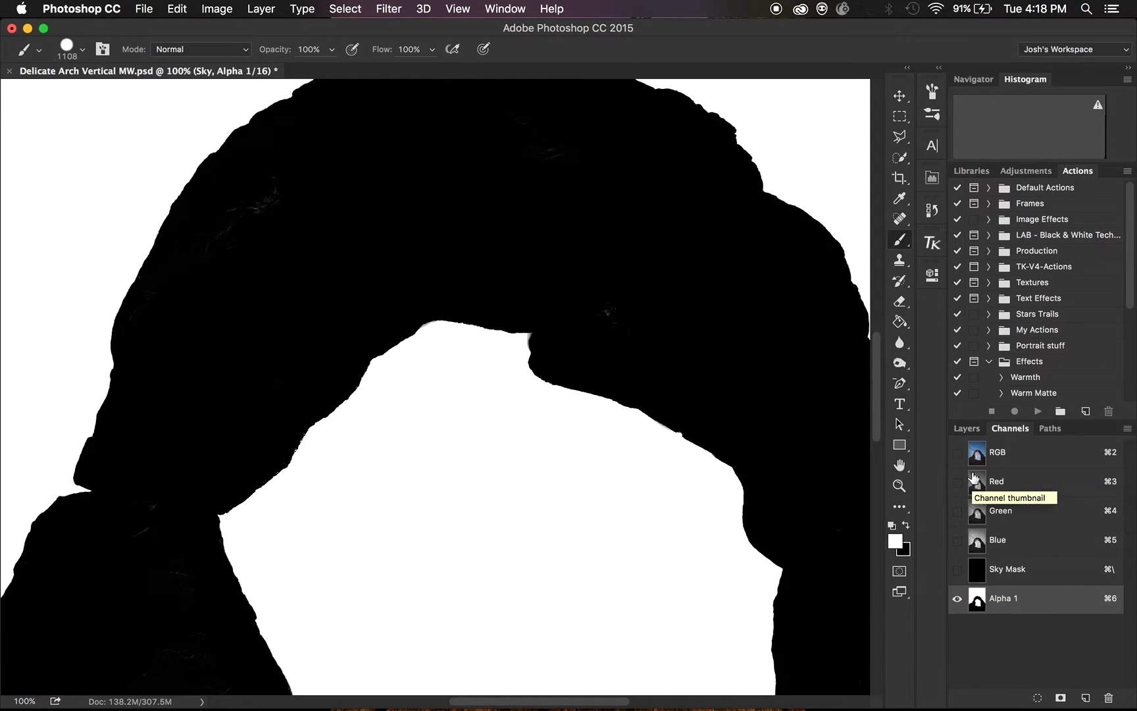
{"action": "left_click", "coordinate": [966, 428]}
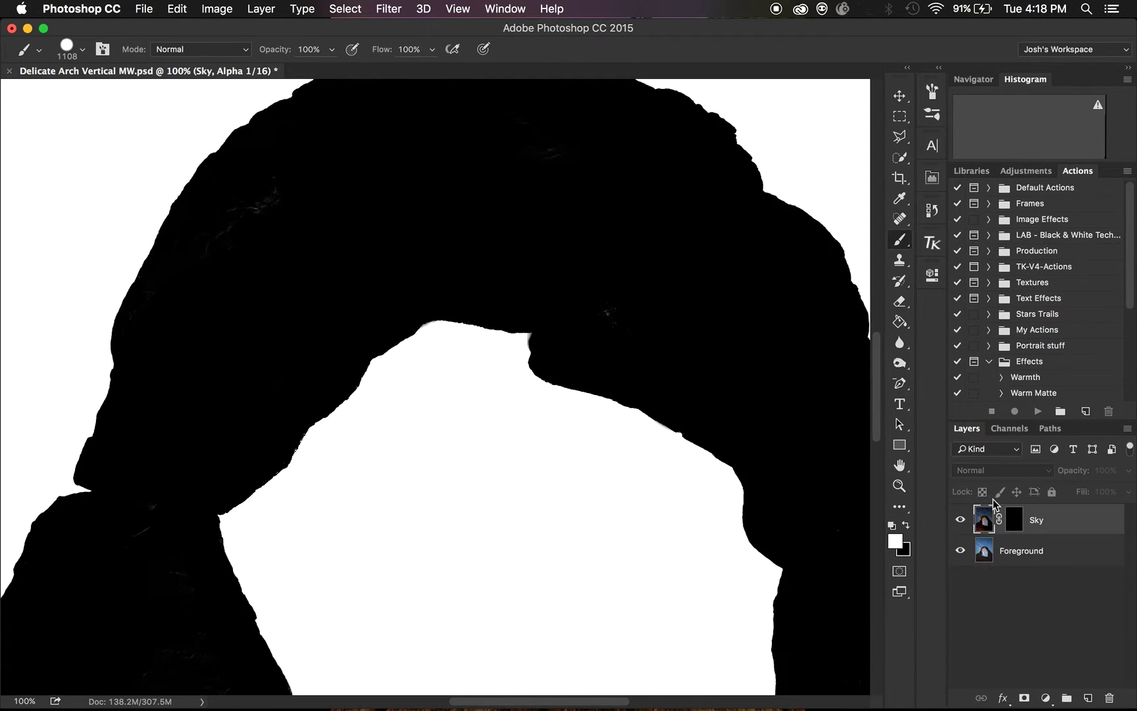
{"action": "left_click", "coordinate": [1009, 429]}
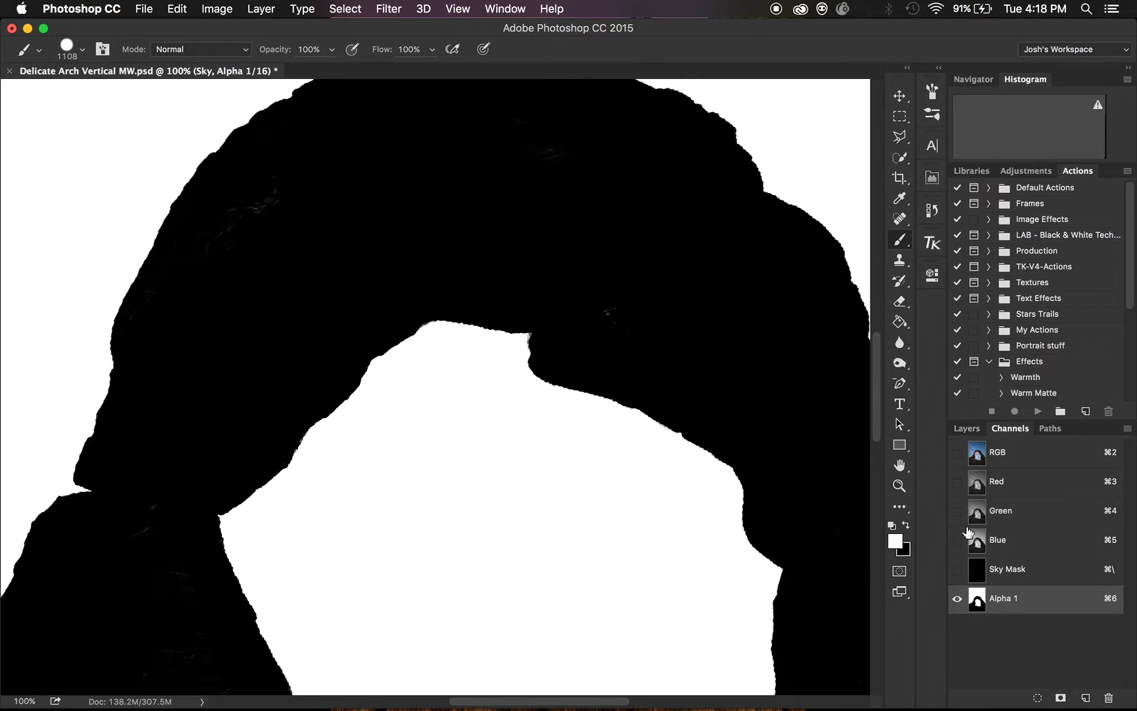
{"action": "key", "text": "super+shift+i"}
{"action": "left_click", "coordinate": [959, 433]}
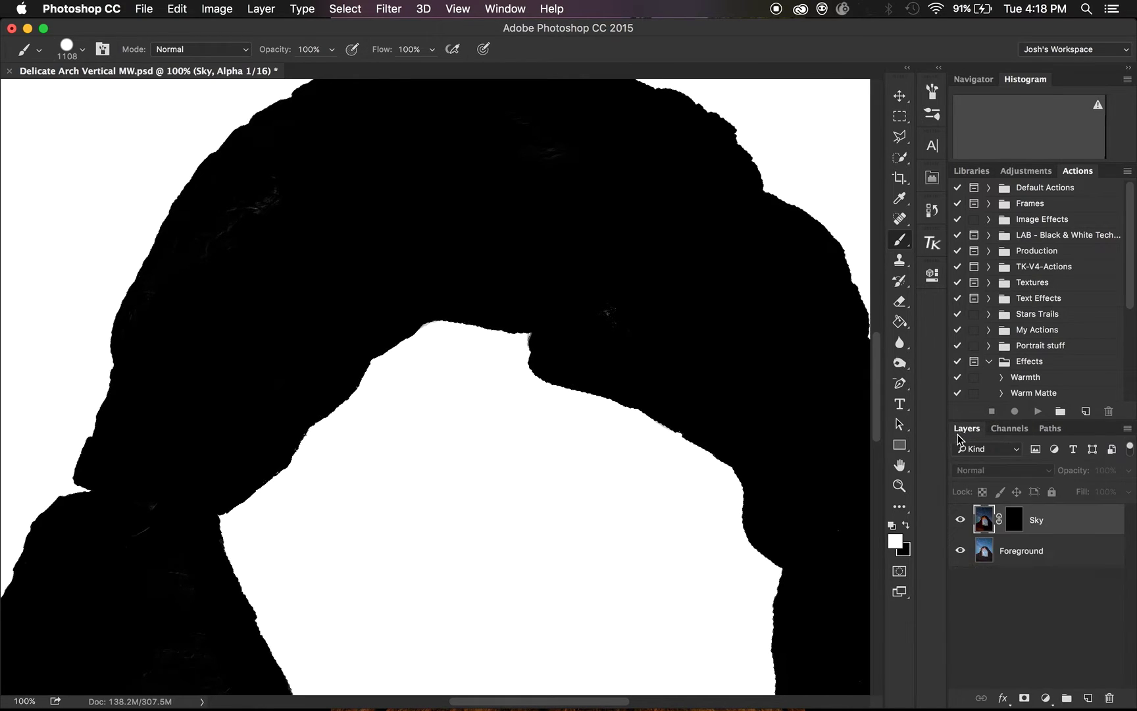
{"action": "left_click", "coordinate": [1014, 519]}
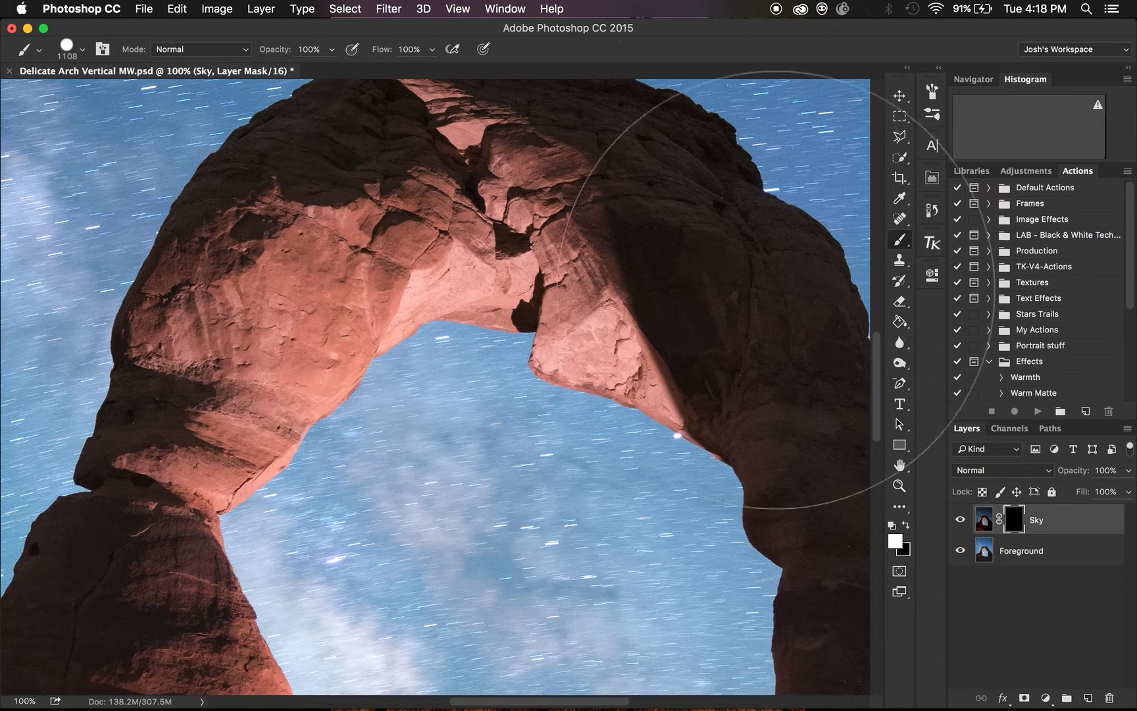
Step: Refine the sky selection's edge with Shift Edge at +40% and output it as a selection
{"action": "left_click", "coordinate": [345, 9]}
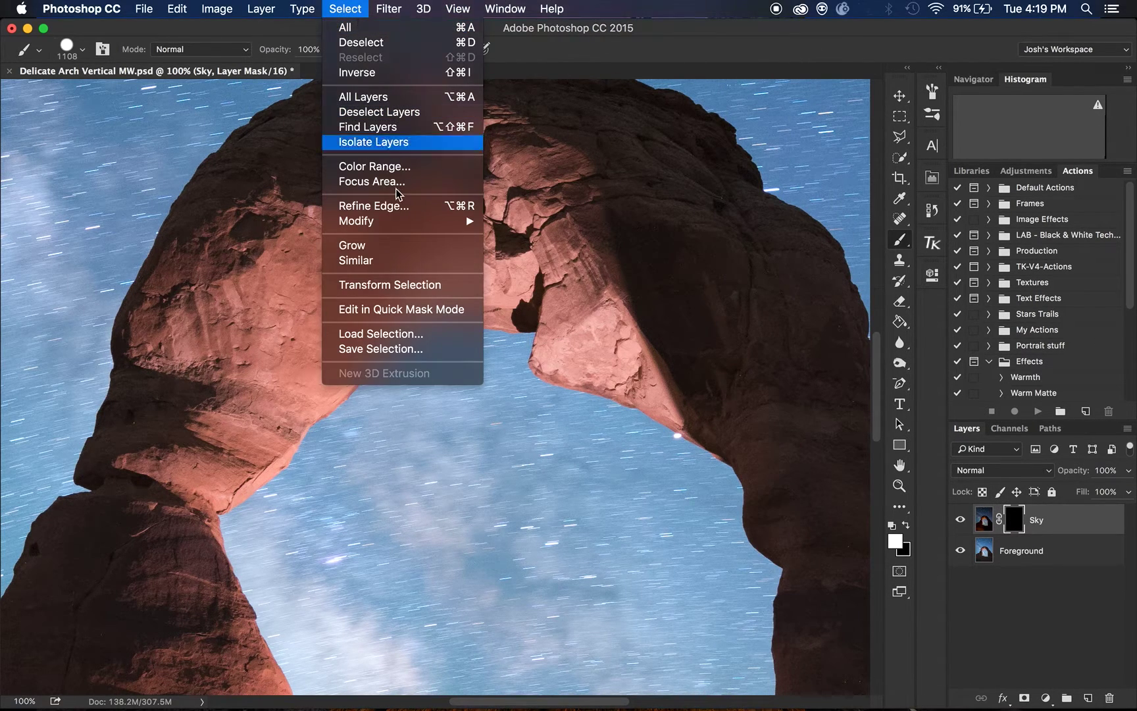
{"action": "left_click", "coordinate": [388, 207]}
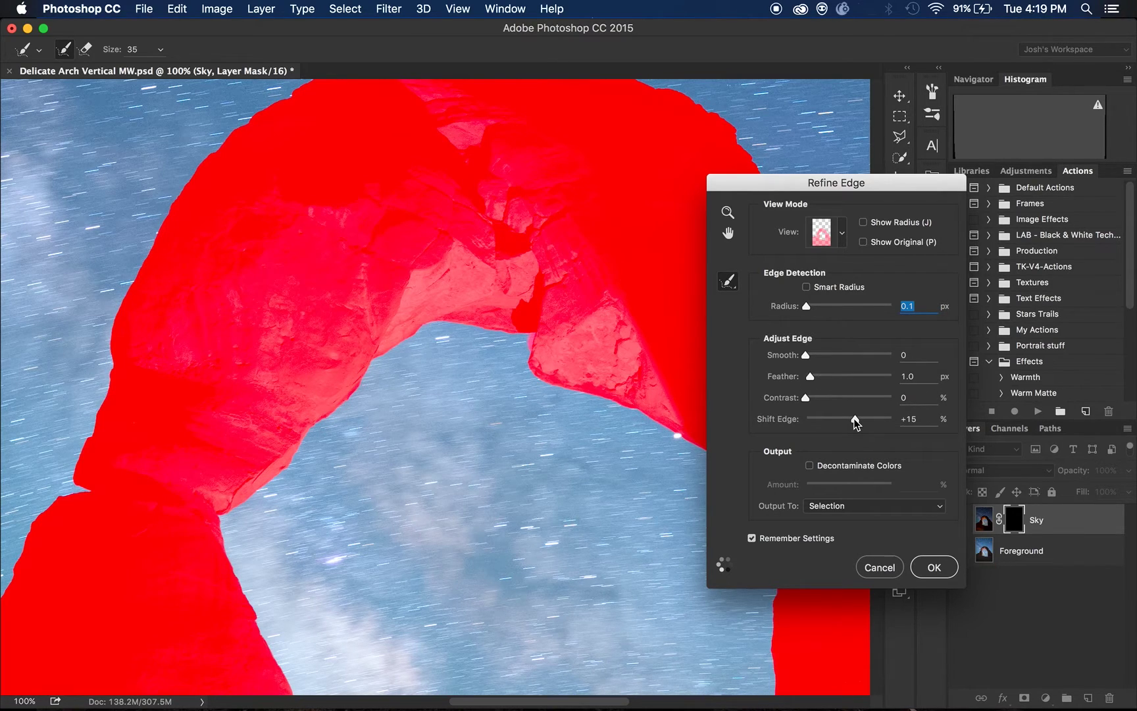
{"action": "left_click_drag", "start_coordinate": [858, 423], "coordinate": [864, 423]}
{"action": "left_click_drag", "start_coordinate": [868, 424], "coordinate": [877, 425]}
{"action": "left_click_drag", "start_coordinate": [871, 425], "coordinate": [867, 424]}
{"action": "left_click", "coordinate": [933, 567]}
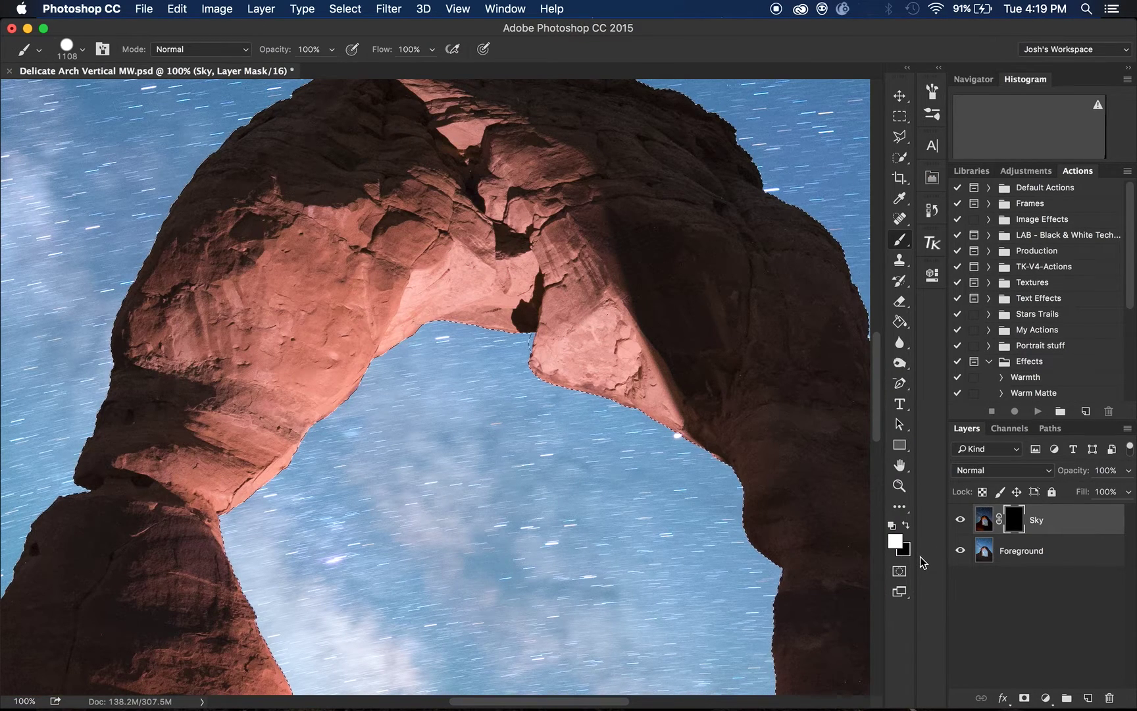
Step: Hide the selection outline and paint the sky outside and above the arch white on the Sky layer's mask
{"action": "key", "text": "super+0"}
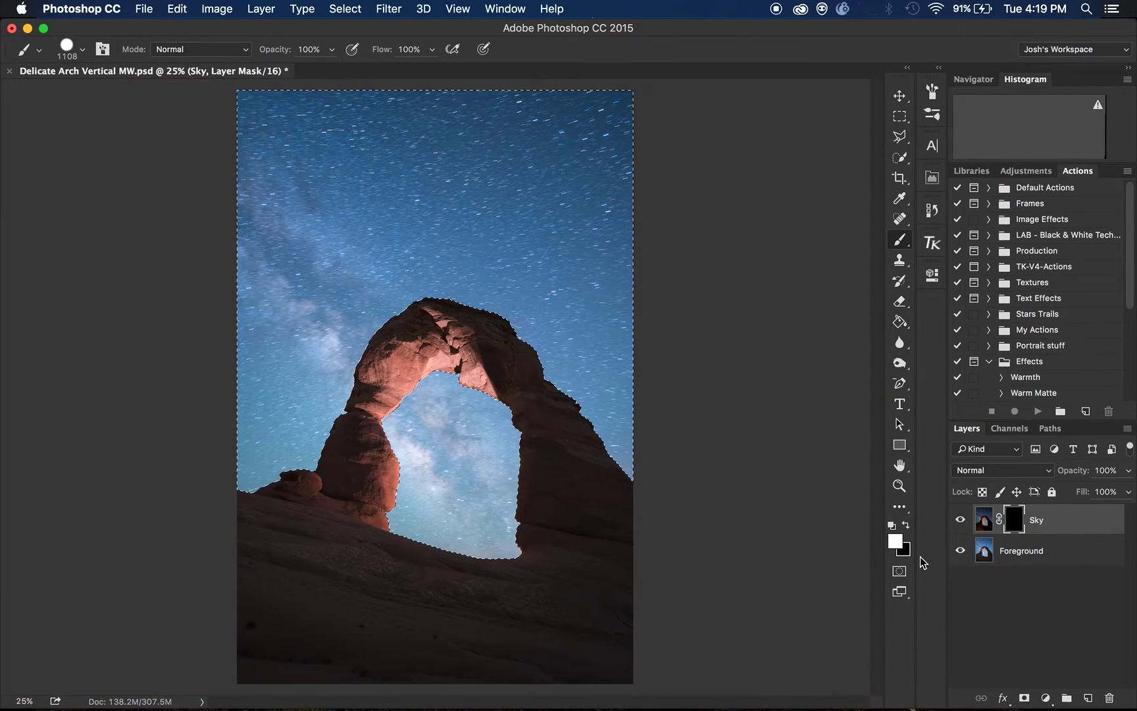
{"action": "key", "text": "super+d"}
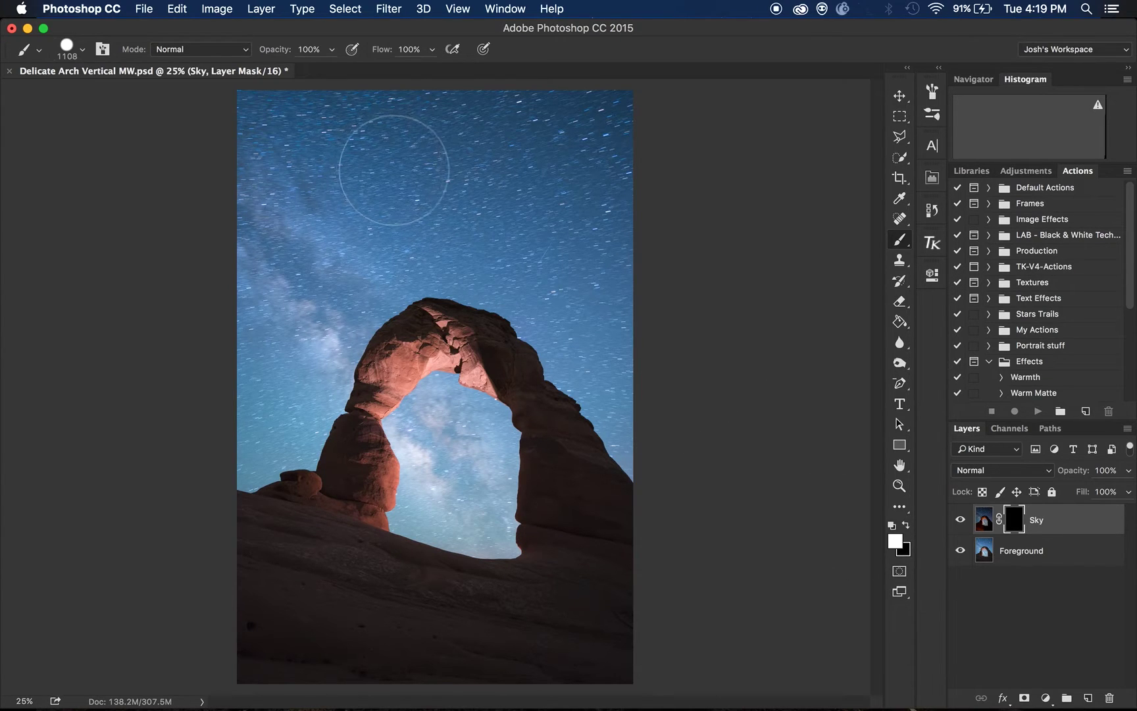
{"action": "mouse_move", "coordinate": [398, 170]}
{"action": "left_mouse_down"}
{"action": "mouse_move", "coordinate": [443, 186]}
{"action": "mouse_move", "coordinate": [494, 128]}
{"action": "mouse_move", "coordinate": [329, 114]}
{"action": "mouse_move", "coordinate": [319, 80]}
{"action": "mouse_move", "coordinate": [364, 154]}
{"action": "mouse_move", "coordinate": [257, 175]}
{"action": "mouse_move", "coordinate": [284, 321]}
{"action": "mouse_move", "coordinate": [266, 451]}
{"action": "mouse_move", "coordinate": [363, 242]}
{"action": "mouse_move", "coordinate": [347, 290]}
{"action": "mouse_move", "coordinate": [426, 264]}
{"action": "mouse_move", "coordinate": [371, 306]}
{"action": "mouse_move", "coordinate": [451, 239]}
{"action": "mouse_move", "coordinate": [523, 260]}
{"action": "mouse_move", "coordinate": [480, 261]}
{"action": "mouse_move", "coordinate": [526, 283]}
{"action": "mouse_move", "coordinate": [647, 443]}
{"action": "mouse_move", "coordinate": [620, 175]}
{"action": "mouse_move", "coordinate": [564, 232]}
{"action": "mouse_move", "coordinate": [569, 208]}
{"action": "left_mouse_up"}
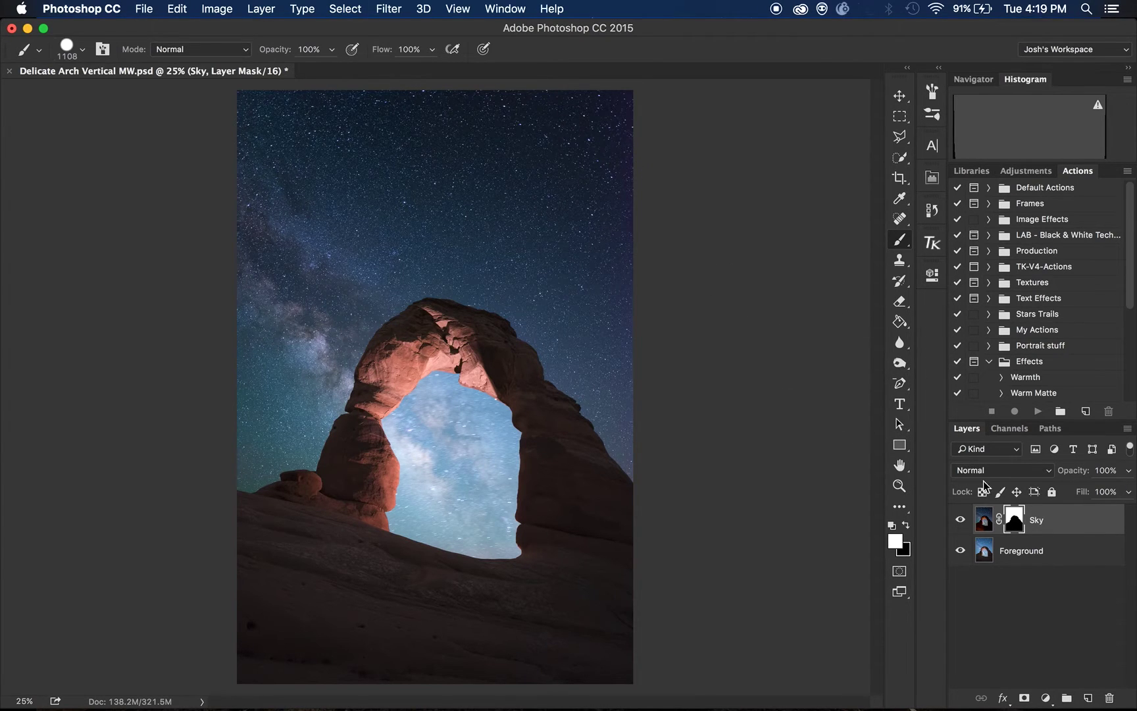
Step: Load a fresh selection from the Alpha 1 channel and return to the Sky layer's mask
{"action": "left_click", "coordinate": [1010, 428]}
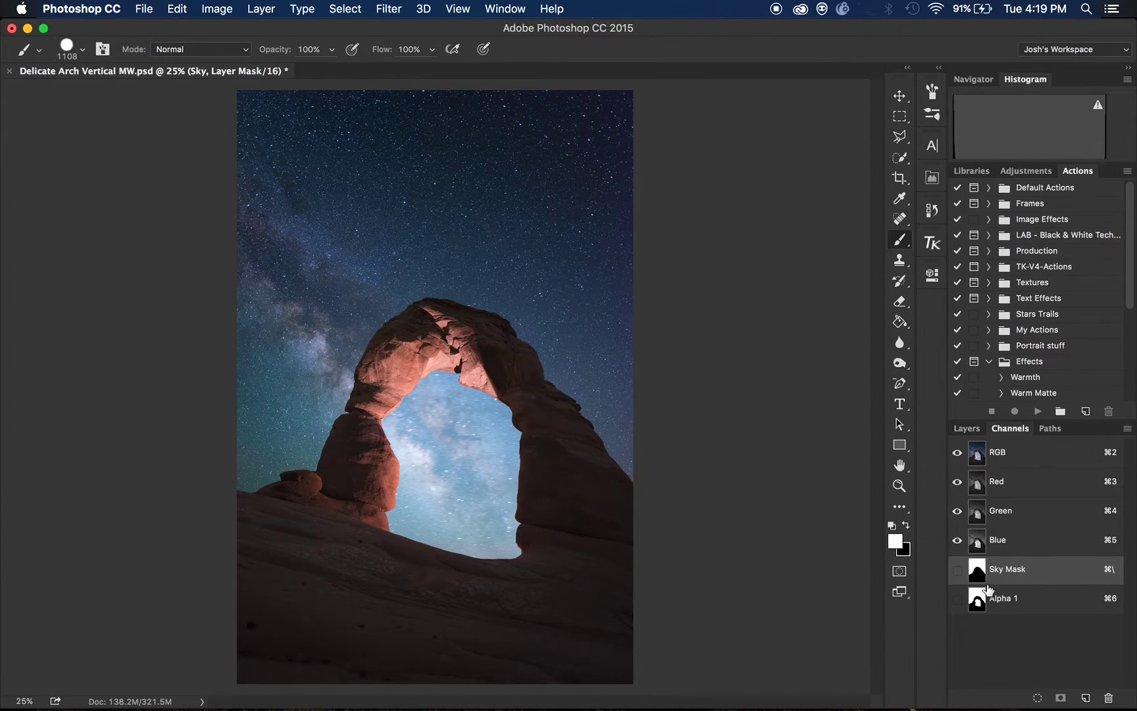
{"action": "left_click", "coordinate": [980, 597]}
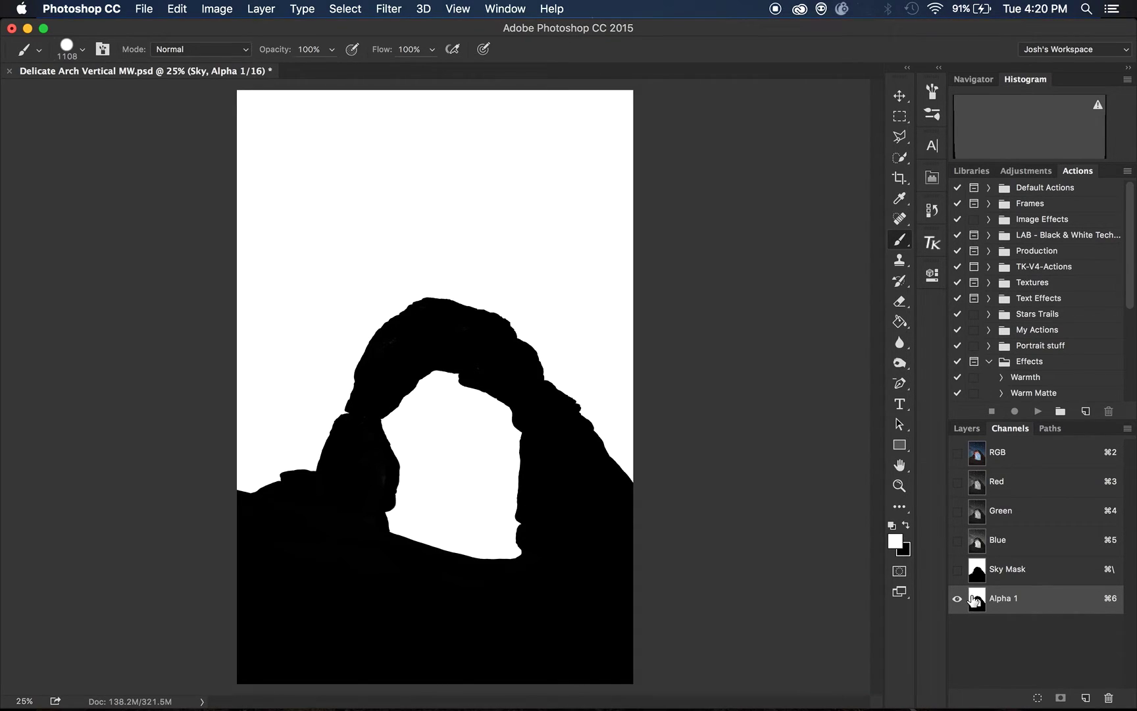
{"action": "left_click", "coordinate": [977, 600], "text": "super"}
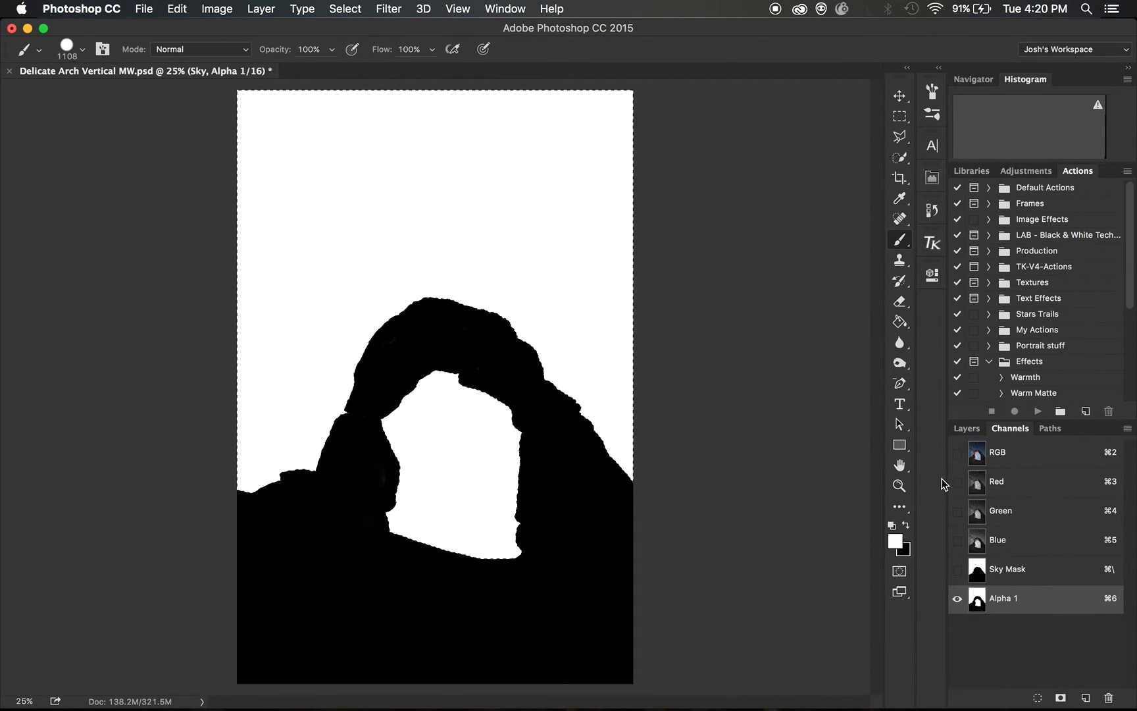
{"action": "left_click", "coordinate": [965, 429]}
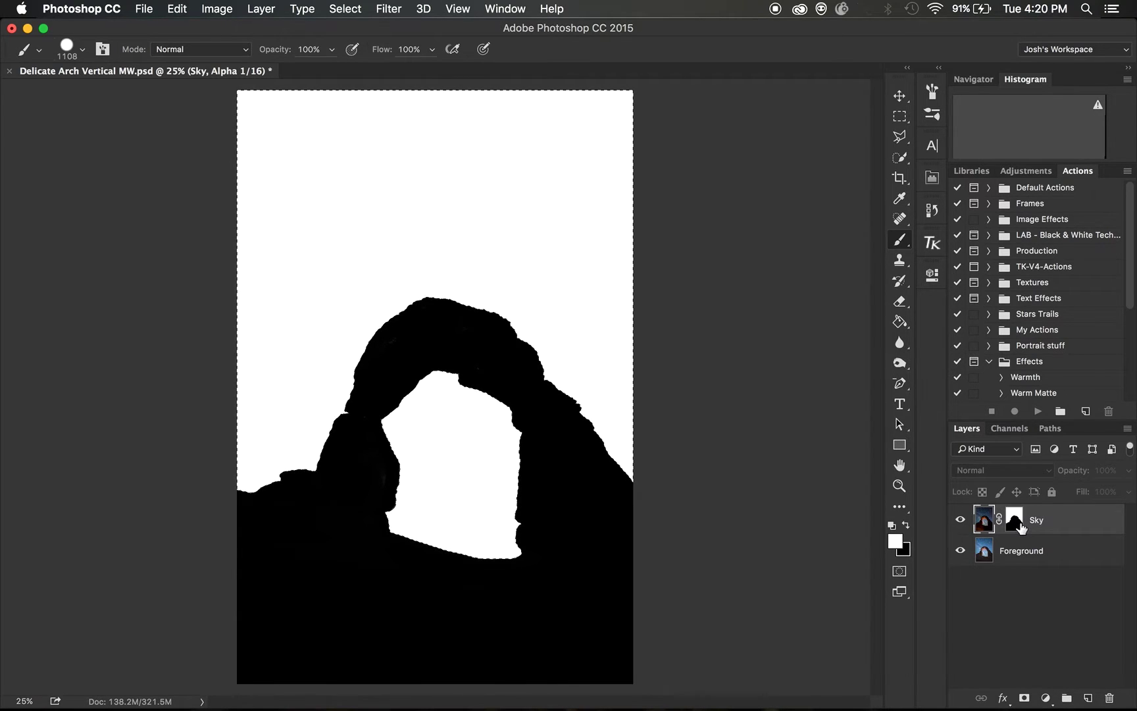
{"action": "left_click", "coordinate": [1009, 521]}
Step: Refine the selection around the arch with Shift Edge at +60% and apply it as a selection
{"action": "key", "text": "super+1"}
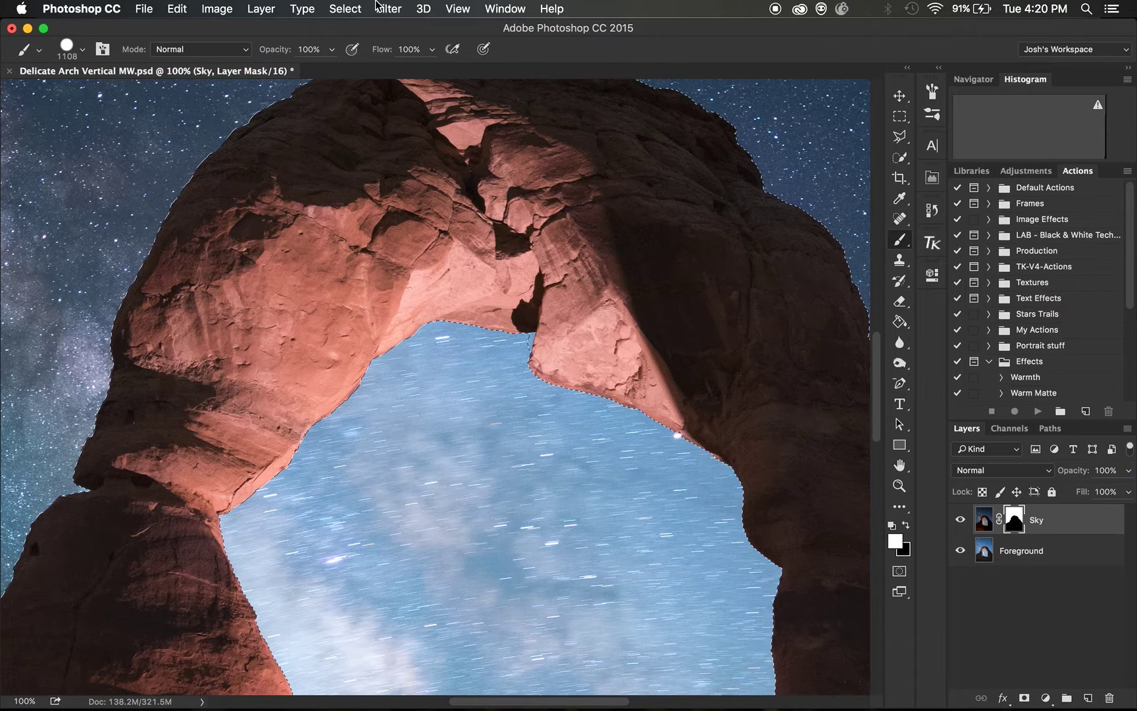
{"action": "left_click", "coordinate": [348, 9]}
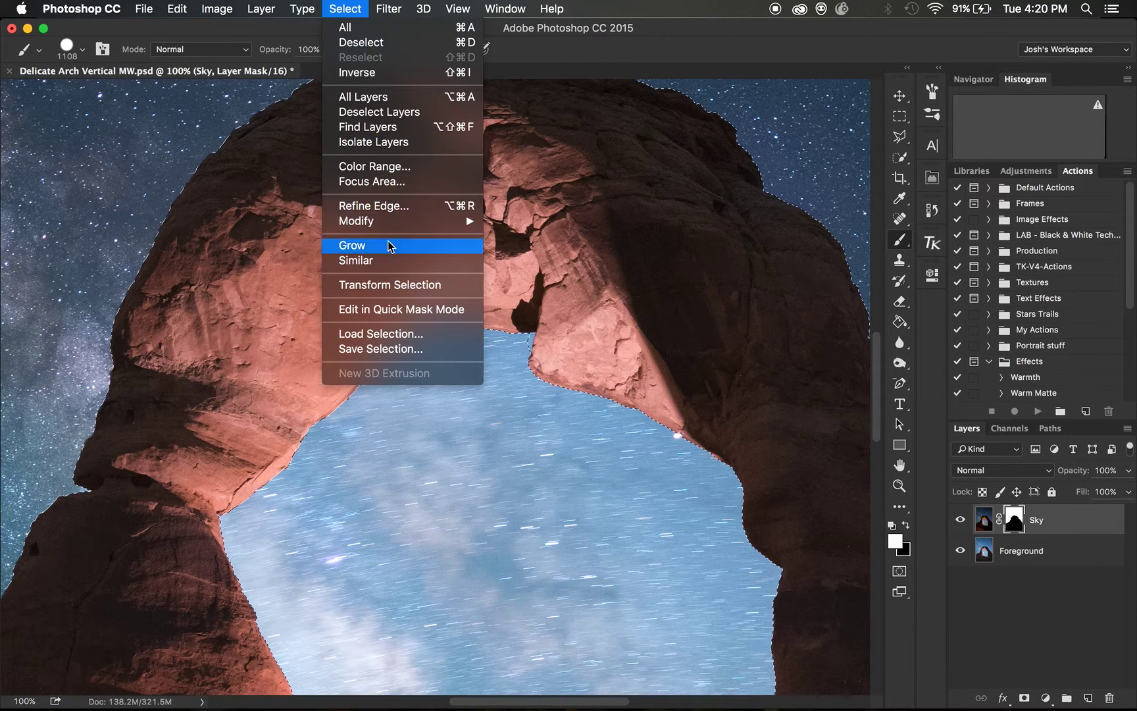
{"action": "left_click", "coordinate": [392, 210]}
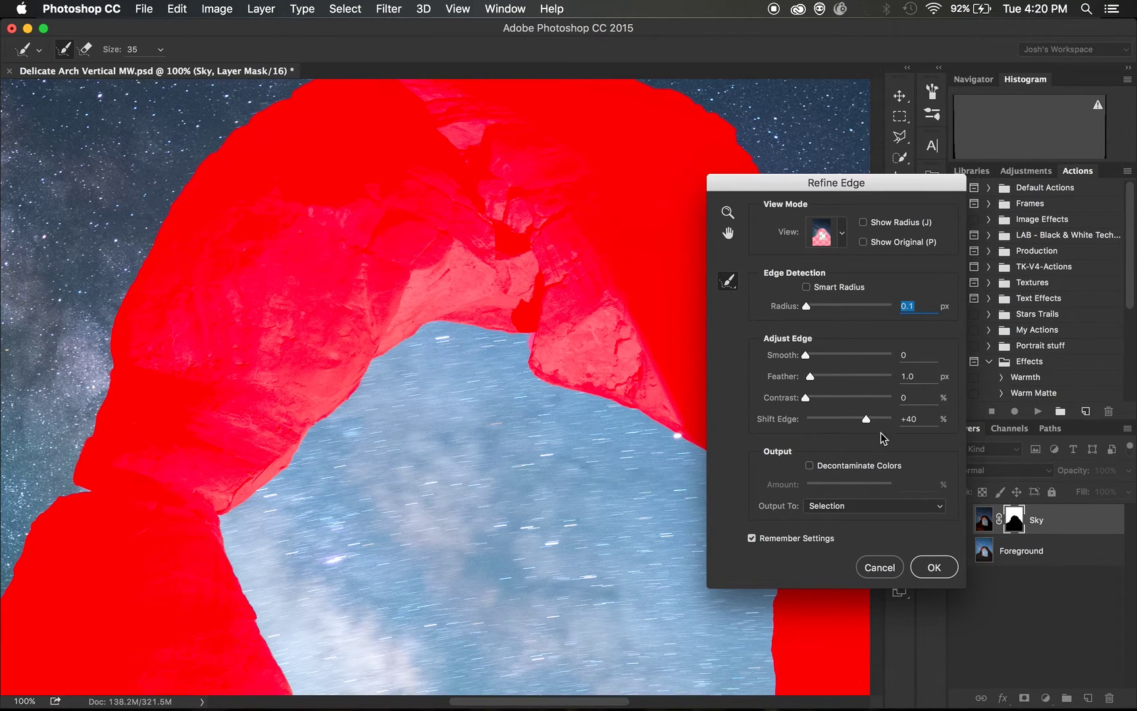
{"action": "left_click_drag", "start_coordinate": [866, 419], "coordinate": [888, 417]}
{"action": "left_click_drag", "start_coordinate": [857, 189], "coordinate": [1009, 200]}
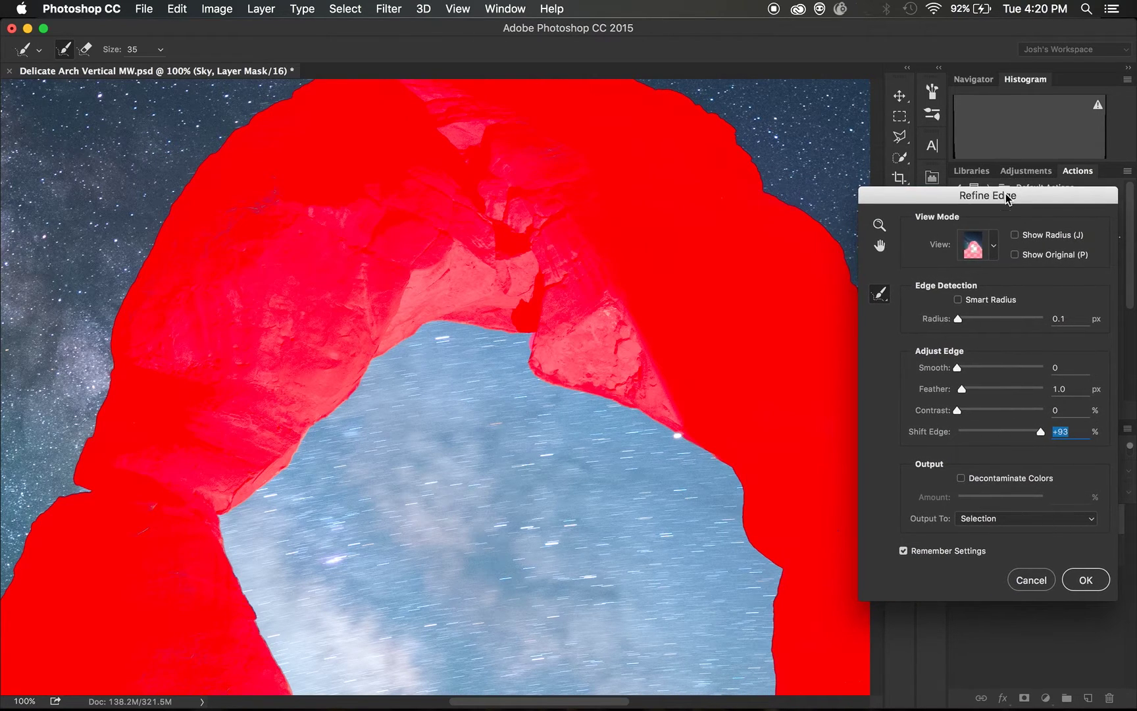
{"action": "left_click_drag", "start_coordinate": [1041, 436], "coordinate": [1033, 434]}
{"action": "left_click_drag", "start_coordinate": [1033, 434], "coordinate": [1027, 437]}
{"action": "left_click", "coordinate": [1082, 578]}
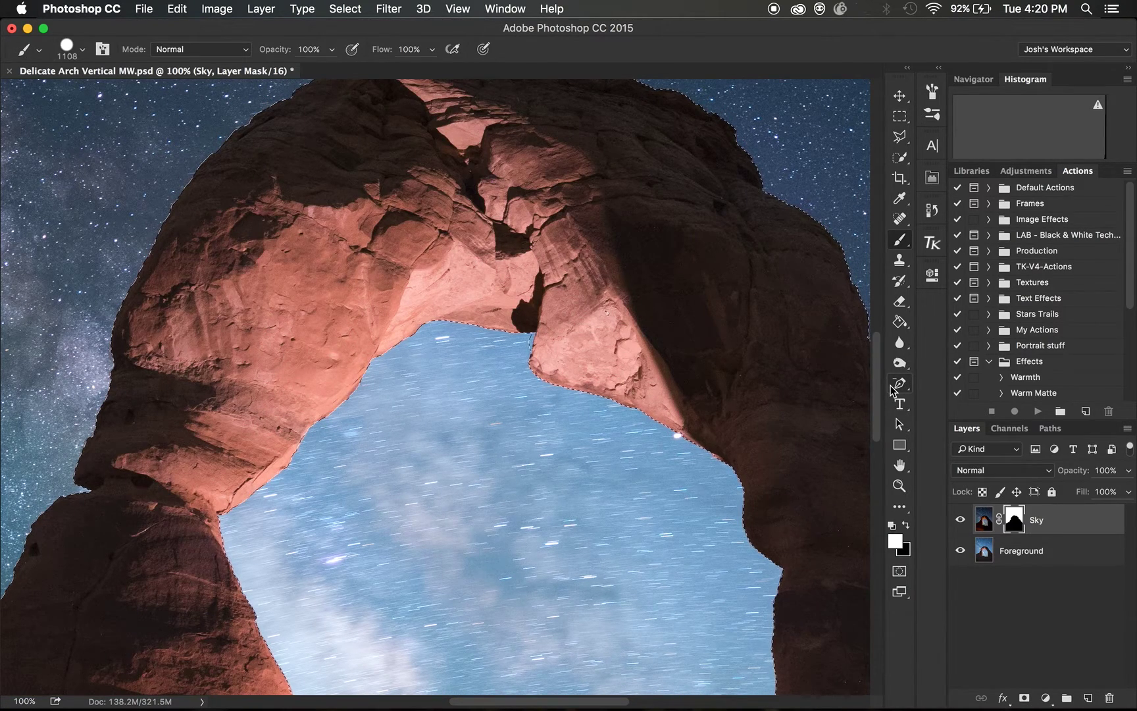
Step: Hide the selection outline and try painting the sky inside the arch opening white on the Sky layer's mask
{"action": "key", "text": "super+0"}
{"action": "key", "text": "super+d"}
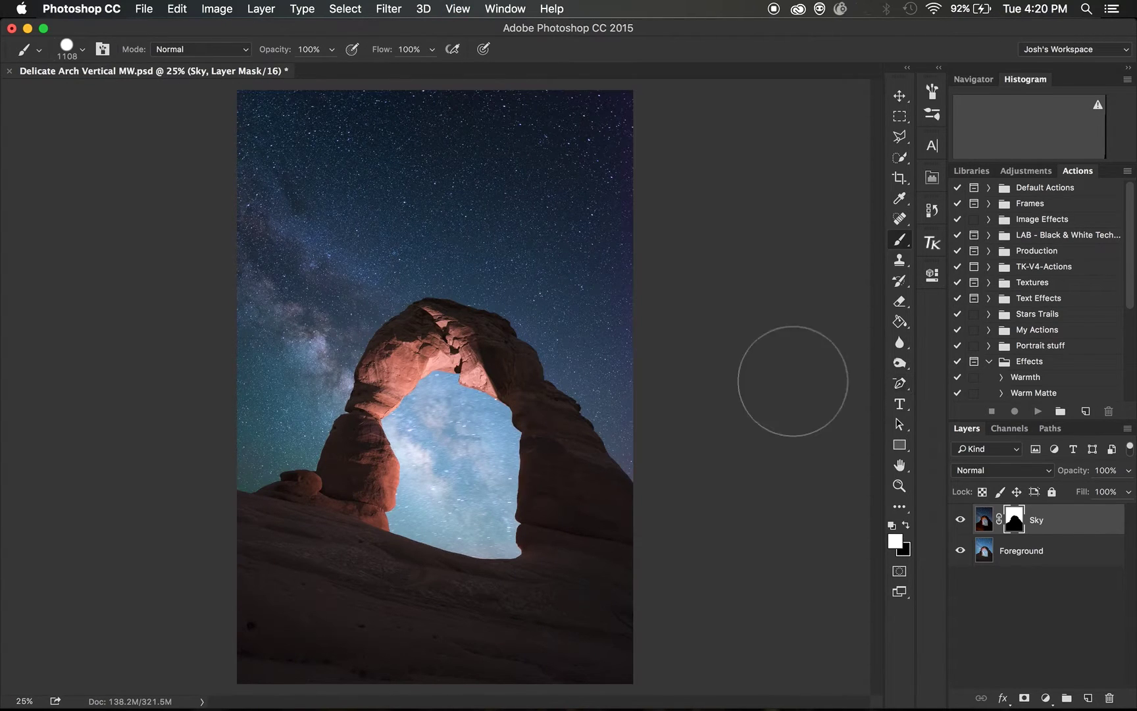
{"action": "mouse_move", "coordinate": [444, 458]}
{"action": "left_mouse_down"}
{"action": "mouse_move", "coordinate": [441, 424]}
{"action": "mouse_move", "coordinate": [464, 414]}
{"action": "mouse_move", "coordinate": [480, 454]}
{"action": "mouse_move", "coordinate": [474, 527]}
{"action": "mouse_move", "coordinate": [421, 516]}
{"action": "mouse_move", "coordinate": [461, 480]}
{"action": "left_mouse_up"}
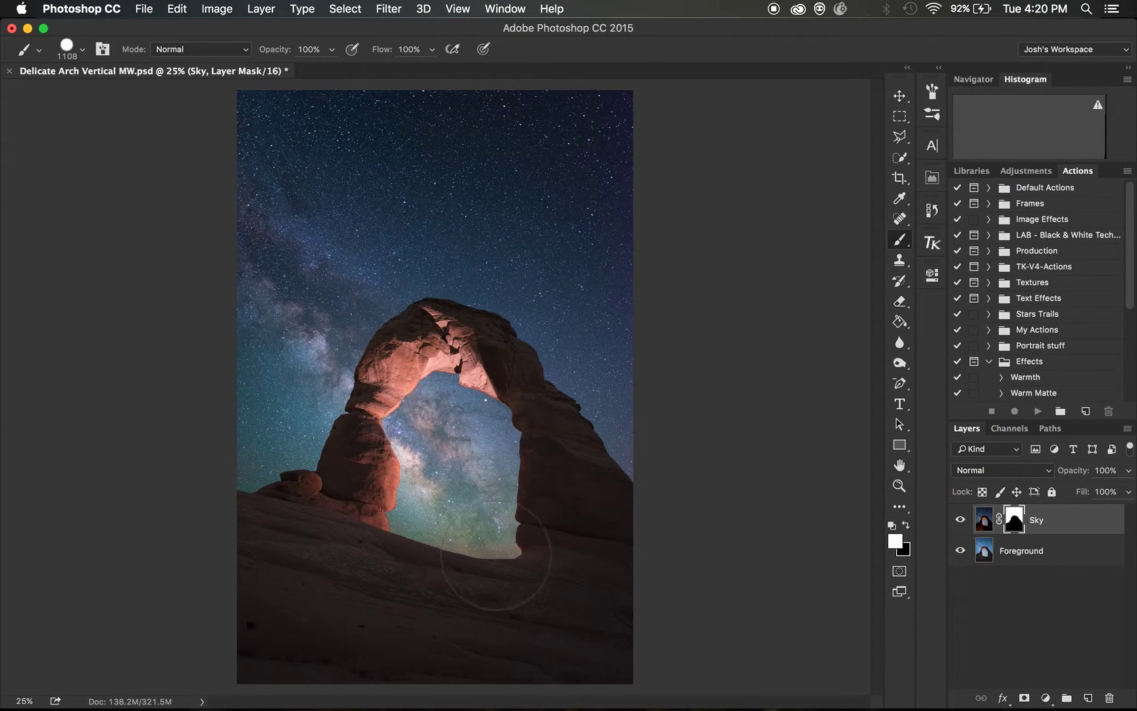
Step: Inspect the blend along the arch's inner edge at 100% and undo the painting inside the opening
{"action": "key", "text": "super+0"}
{"action": "key", "text": "super+1"}
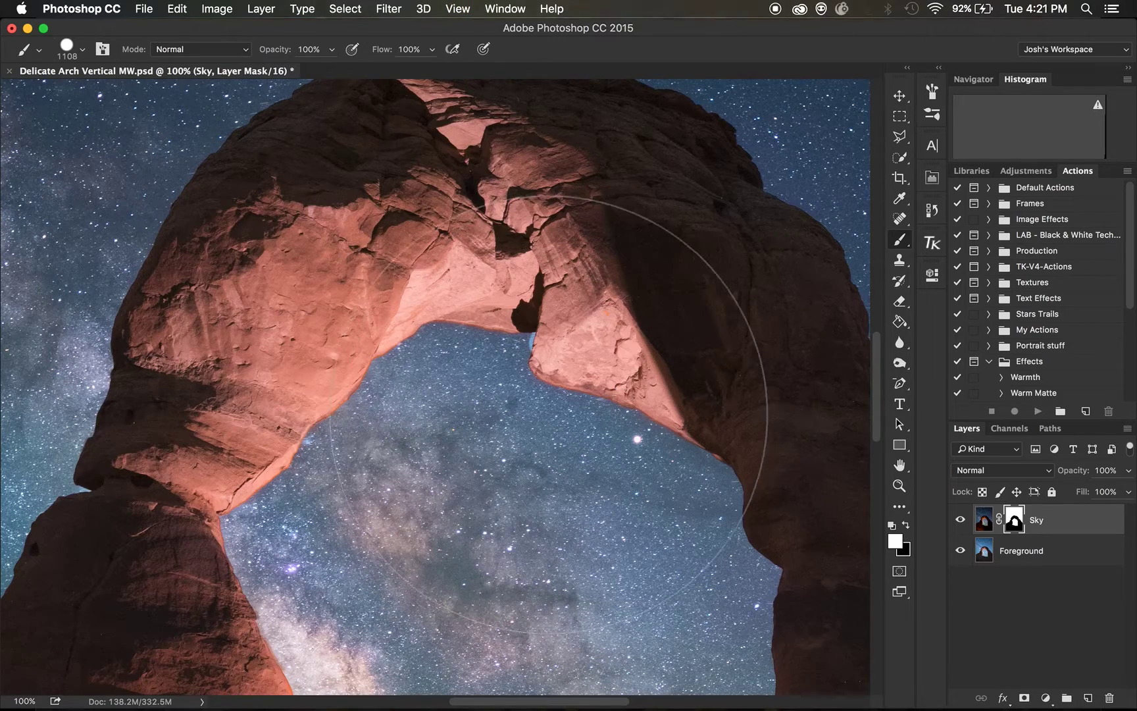
{"action": "scroll", "coordinate": [539, 421], "scroll_direction": "down", "scroll_amount": 2}
{"action": "scroll", "coordinate": [538, 421], "scroll_direction": "down", "scroll_amount": 2}
{"action": "scroll", "coordinate": [539, 421], "scroll_direction": "right", "scroll_amount": 2}
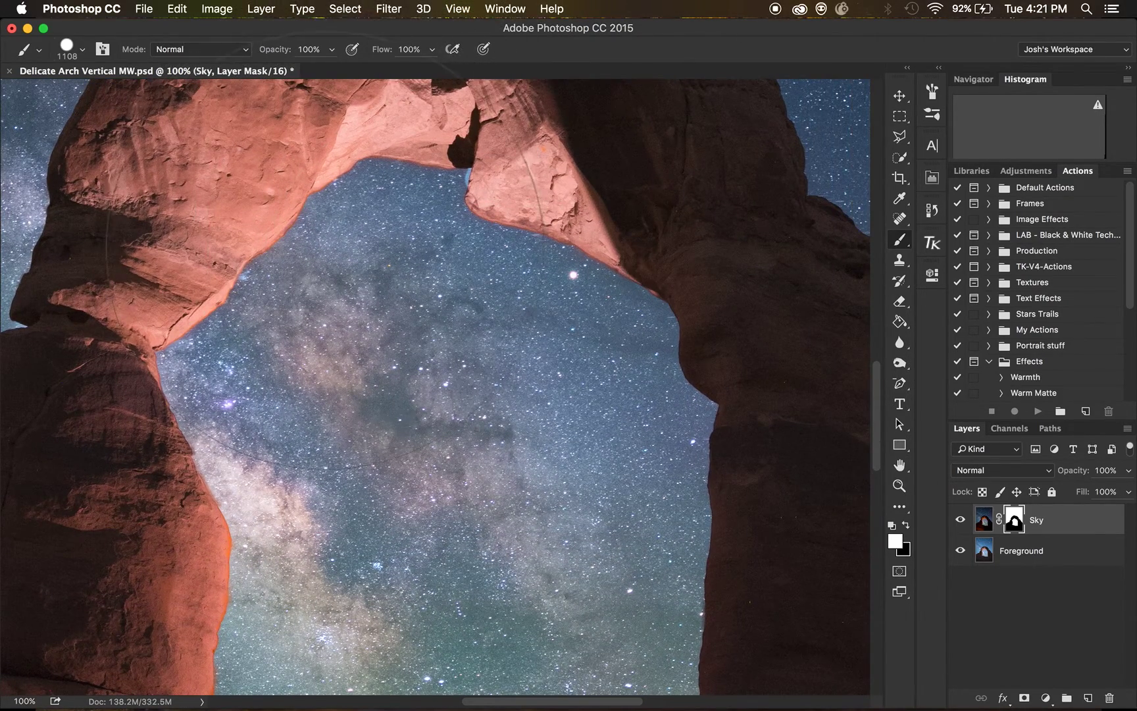
{"action": "mouse_move", "coordinate": [372, 263]}
{"action": "left_mouse_down"}
{"action": "mouse_move", "coordinate": [260, 304]}
{"action": "mouse_move", "coordinate": [150, 366]}
{"action": "left_mouse_up"}
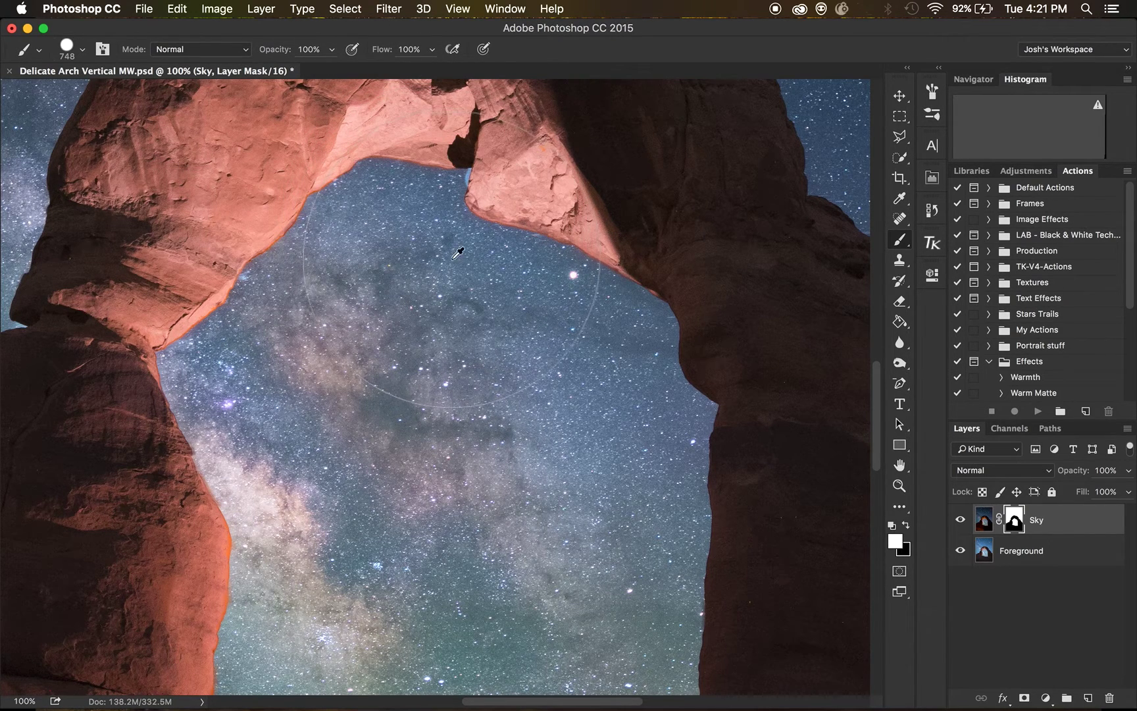
{"action": "key", "text": "super+z"}
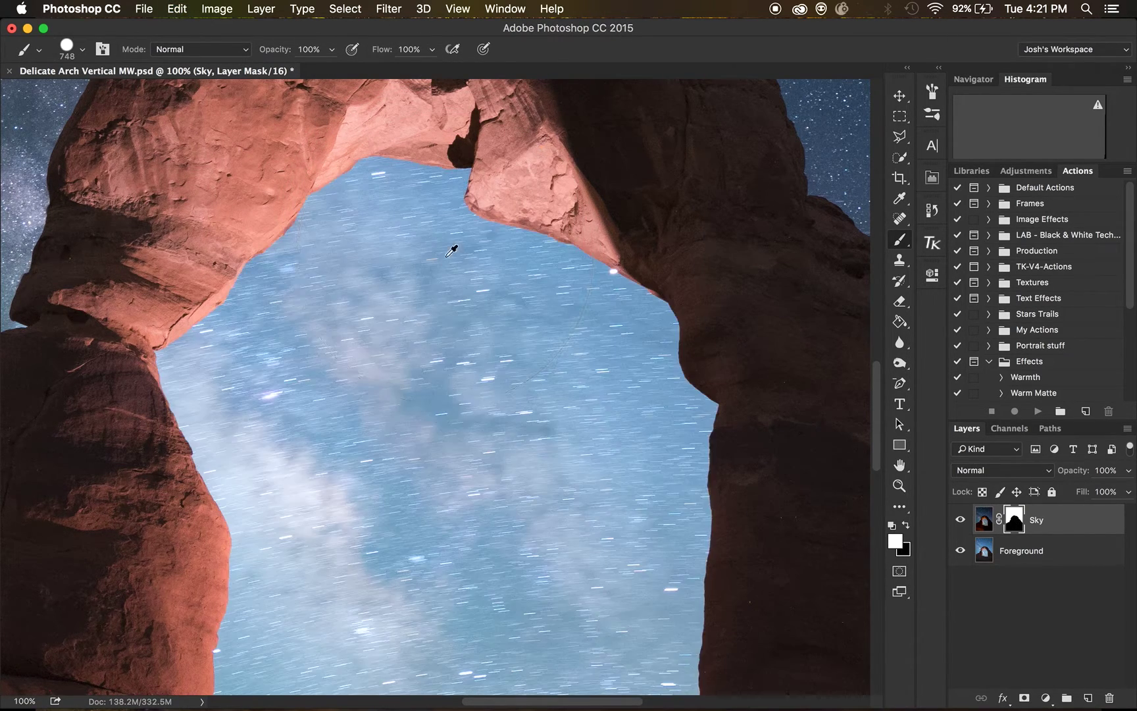
Step: Reload the Alpha 1 channel as a selection for another attempt on the Sky layer's mask
{"action": "left_click", "coordinate": [1010, 428]}
{"action": "left_click", "coordinate": [978, 602], "text": "super"}
{"action": "left_click", "coordinate": [967, 428]}
Step: Refine the selection's edge with Shift Edge set slightly below +60% and apply it
{"action": "left_click", "coordinate": [346, 9]}
{"action": "left_click", "coordinate": [367, 206]}
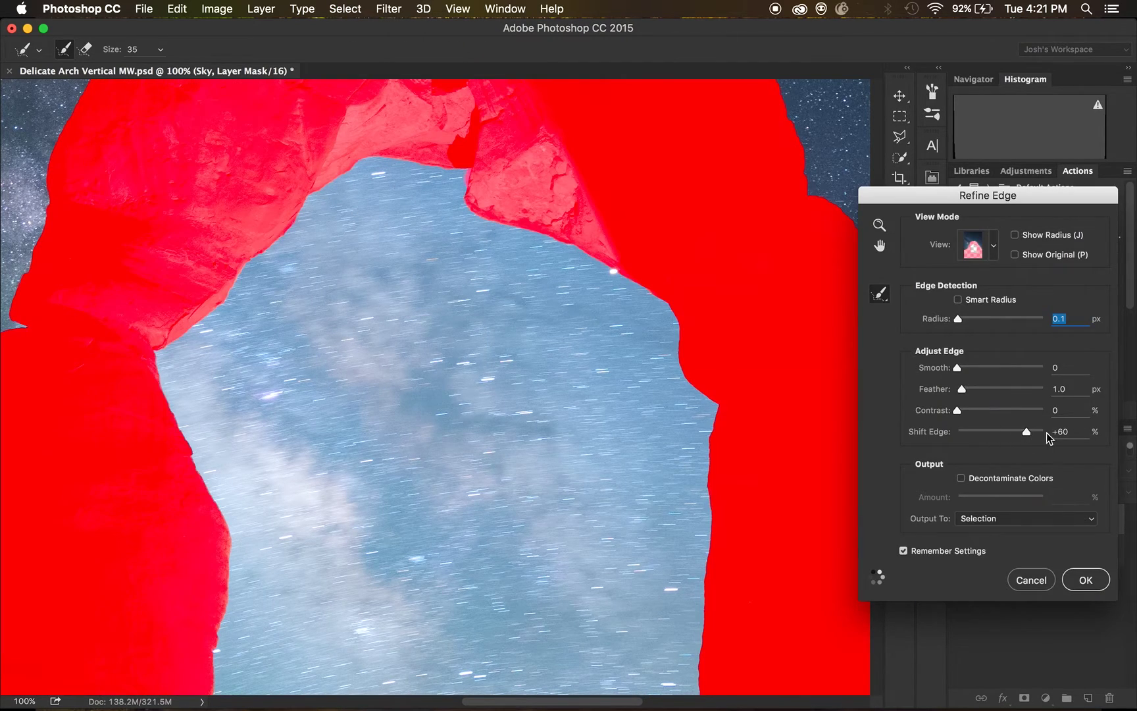
{"action": "mouse_move", "coordinate": [1027, 431]}
{"action": "left_mouse_down"}
{"action": "mouse_move", "coordinate": [1008, 432]}
{"action": "mouse_move", "coordinate": [1020, 432]}
{"action": "left_mouse_up"}
{"action": "left_click", "coordinate": [1079, 581]}
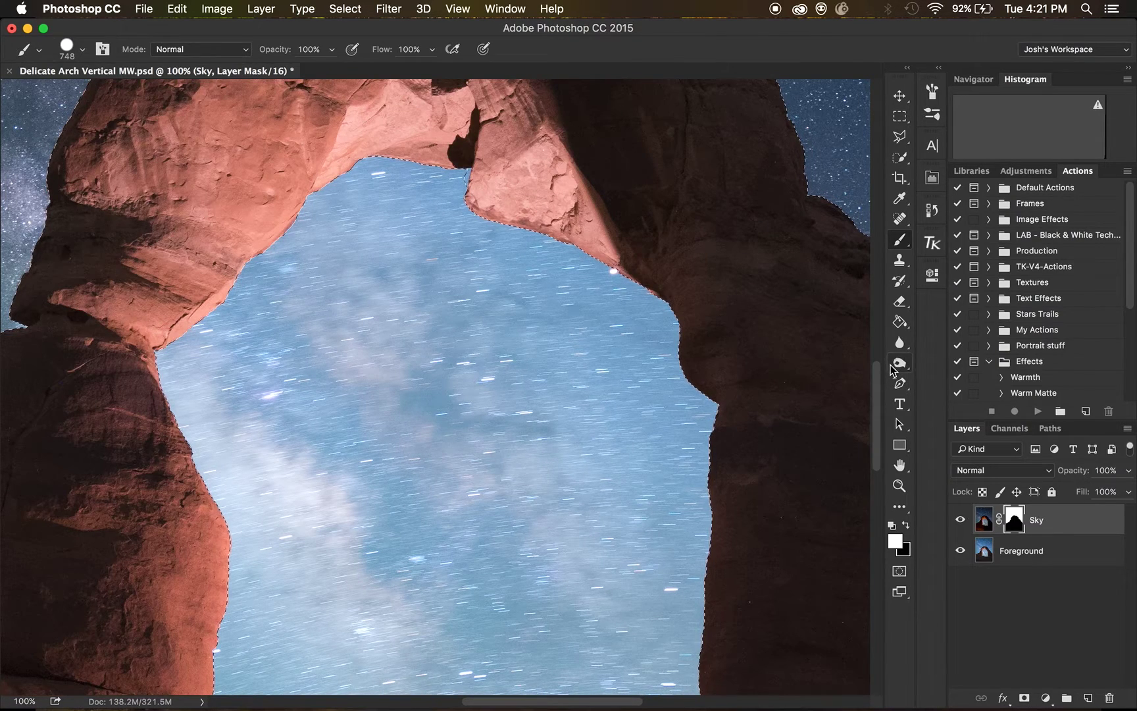
Step: Try painting the whole sky inside the arch white on the Sky layer's mask with the selection outline hidden, and undo the strokes
{"action": "key", "text": "super+d"}
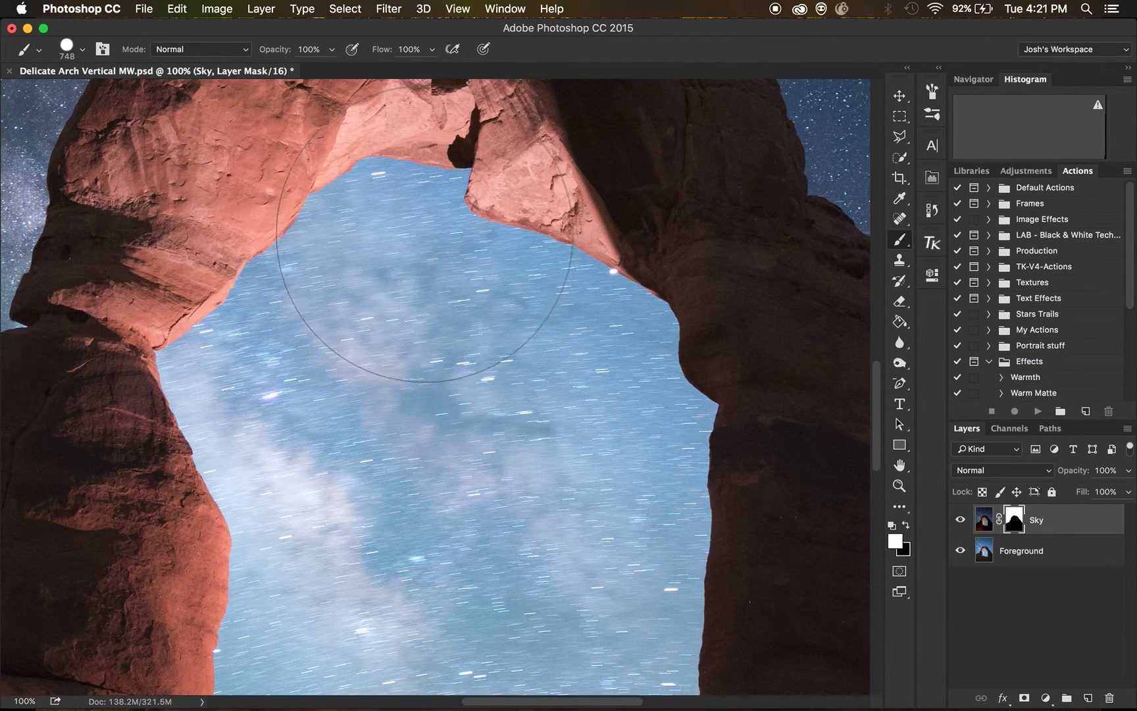
{"action": "left_click", "coordinate": [412, 242]}
{"action": "mouse_move", "coordinate": [412, 242]}
{"action": "left_mouse_down"}
{"action": "mouse_move", "coordinate": [427, 250]}
{"action": "mouse_move", "coordinate": [302, 368]}
{"action": "mouse_move", "coordinate": [368, 504]}
{"action": "mouse_move", "coordinate": [421, 422]}
{"action": "mouse_move", "coordinate": [527, 368]}
{"action": "mouse_move", "coordinate": [612, 382]}
{"action": "mouse_move", "coordinate": [641, 595]}
{"action": "mouse_move", "coordinate": [592, 632]}
{"action": "mouse_move", "coordinate": [277, 635]}
{"action": "left_mouse_up"}
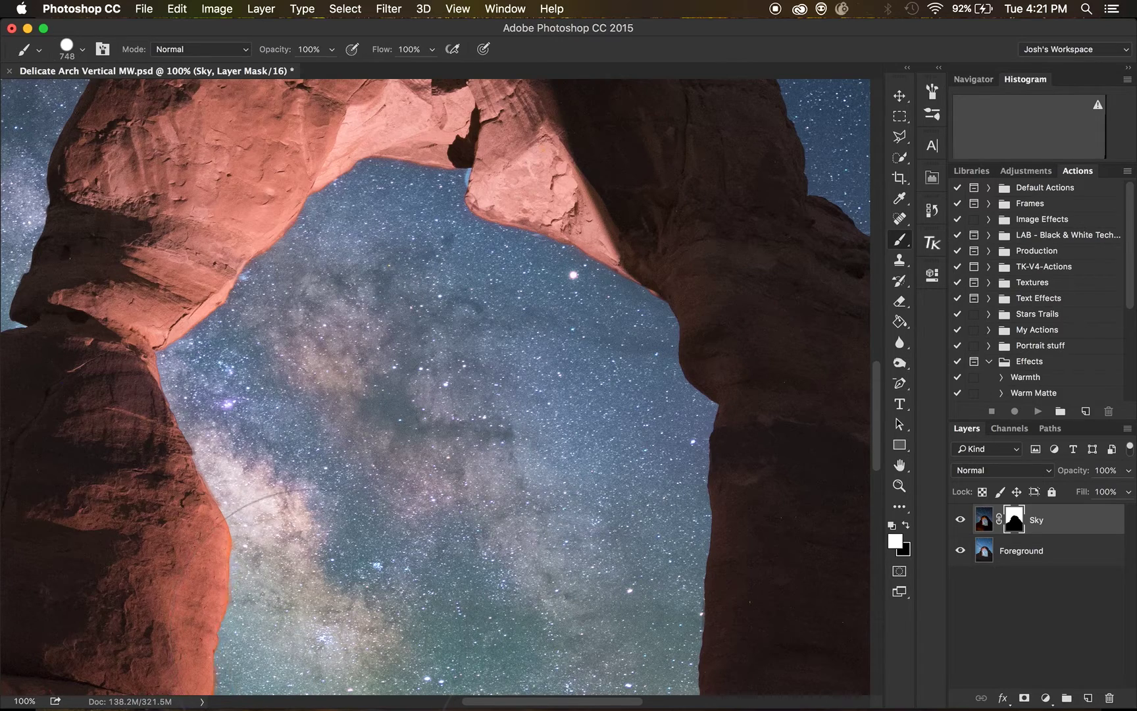
{"action": "scroll", "coordinate": [338, 514], "scroll_direction": "down", "scroll_amount": 10}
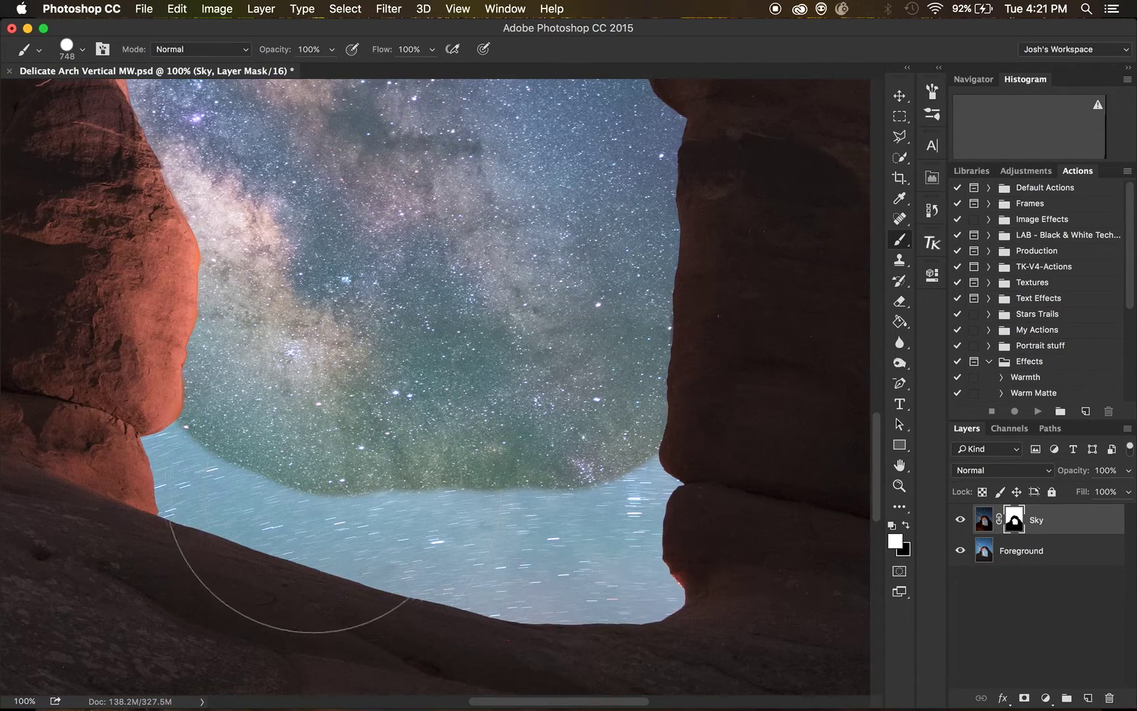
{"action": "left_click_drag", "start_coordinate": [284, 508], "coordinate": [559, 521]}
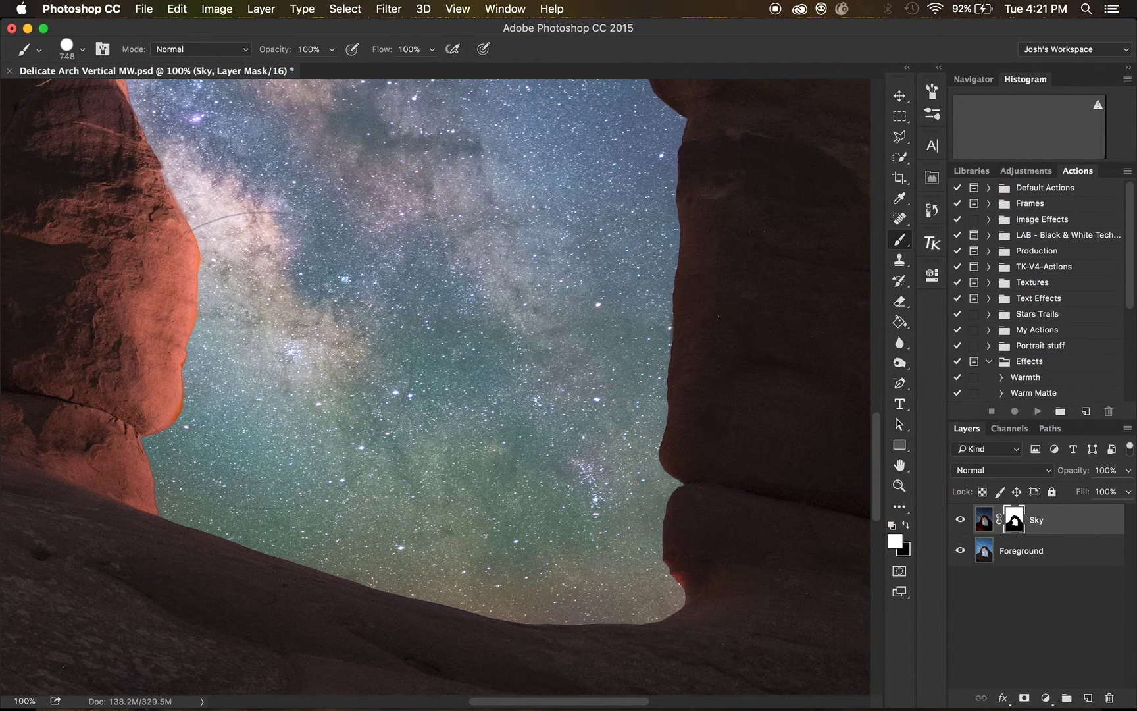
{"action": "key", "text": "super+z"}
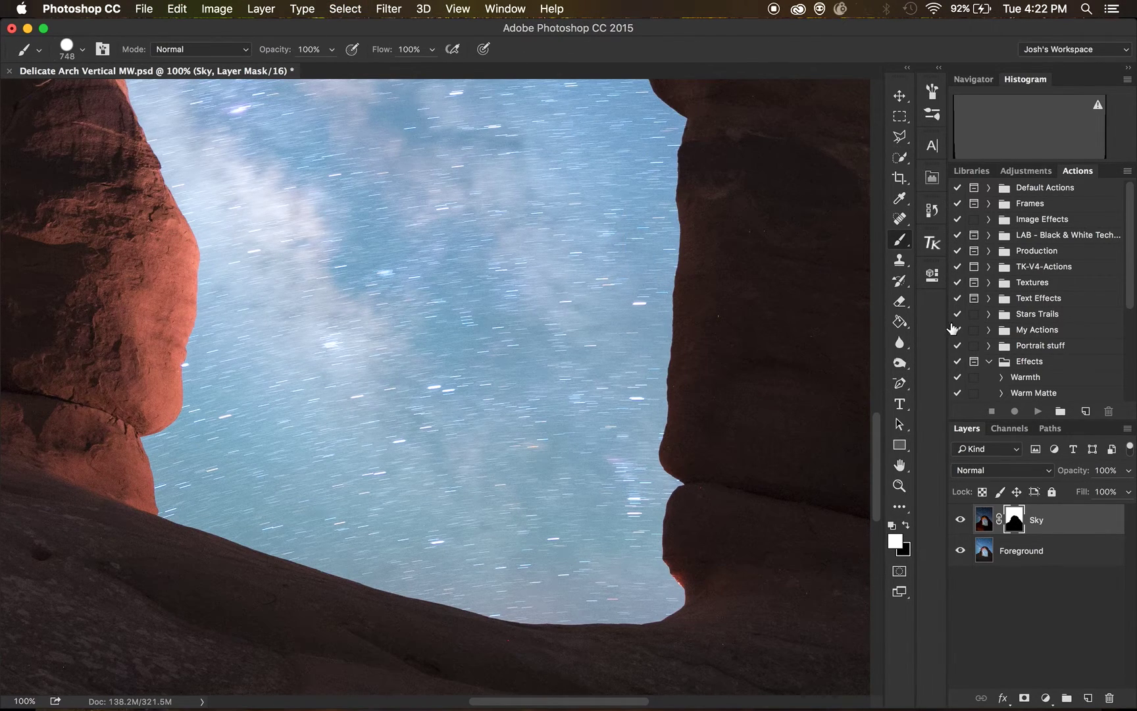
Step: Load the Alpha 1 channel as a selection once more, keeping the Sky layer's mask as the editing target
{"action": "left_click", "coordinate": [1010, 428]}
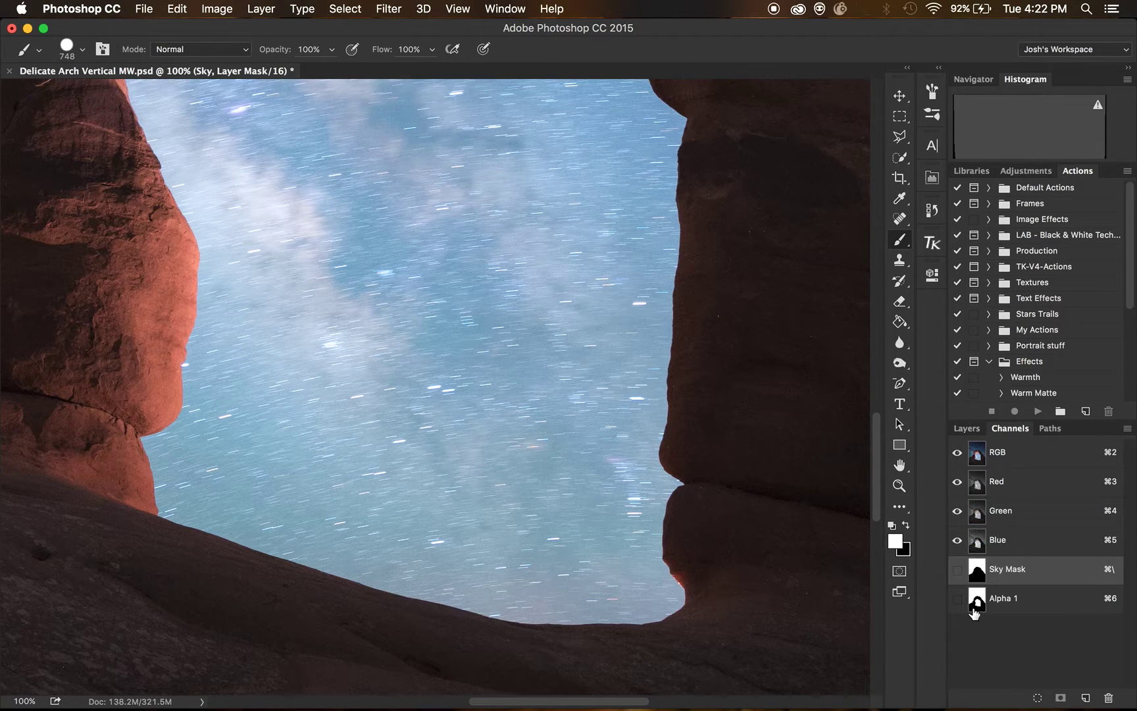
{"action": "left_click", "coordinate": [976, 607], "text": "super"}
{"action": "left_click", "coordinate": [956, 432]}
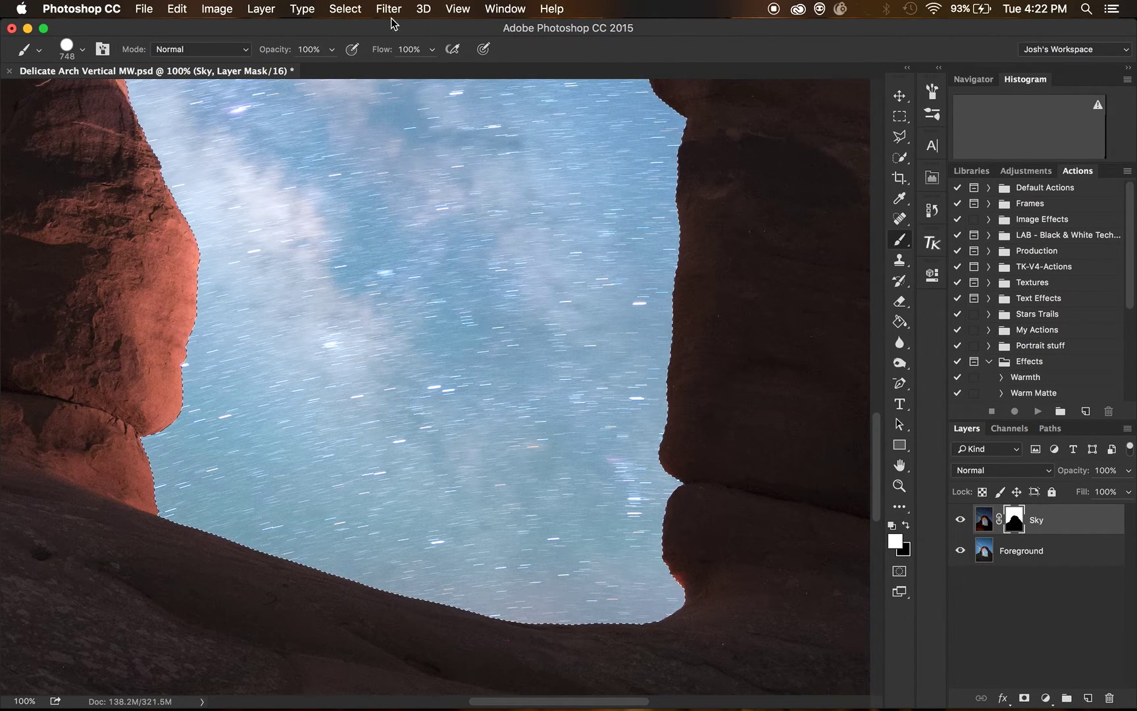
Step: Refine the selection's edge with a 0.5 px feather and Shift Edge at +40%, and apply it
{"action": "left_click", "coordinate": [345, 9]}
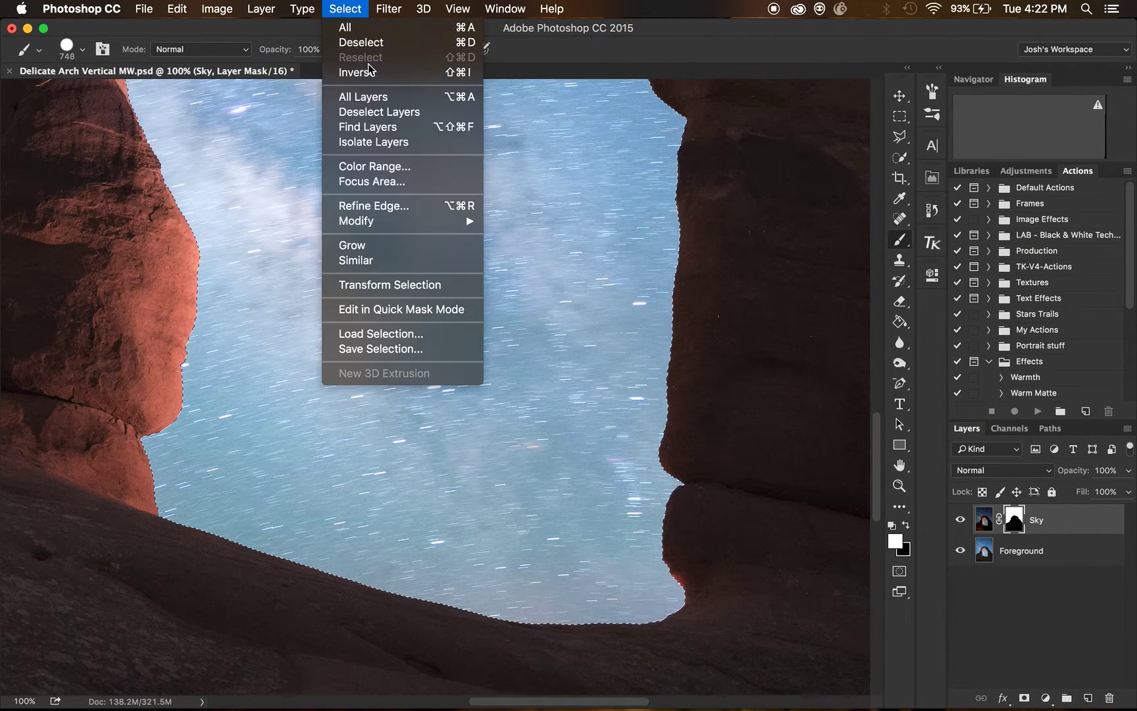
{"action": "left_click", "coordinate": [388, 205]}
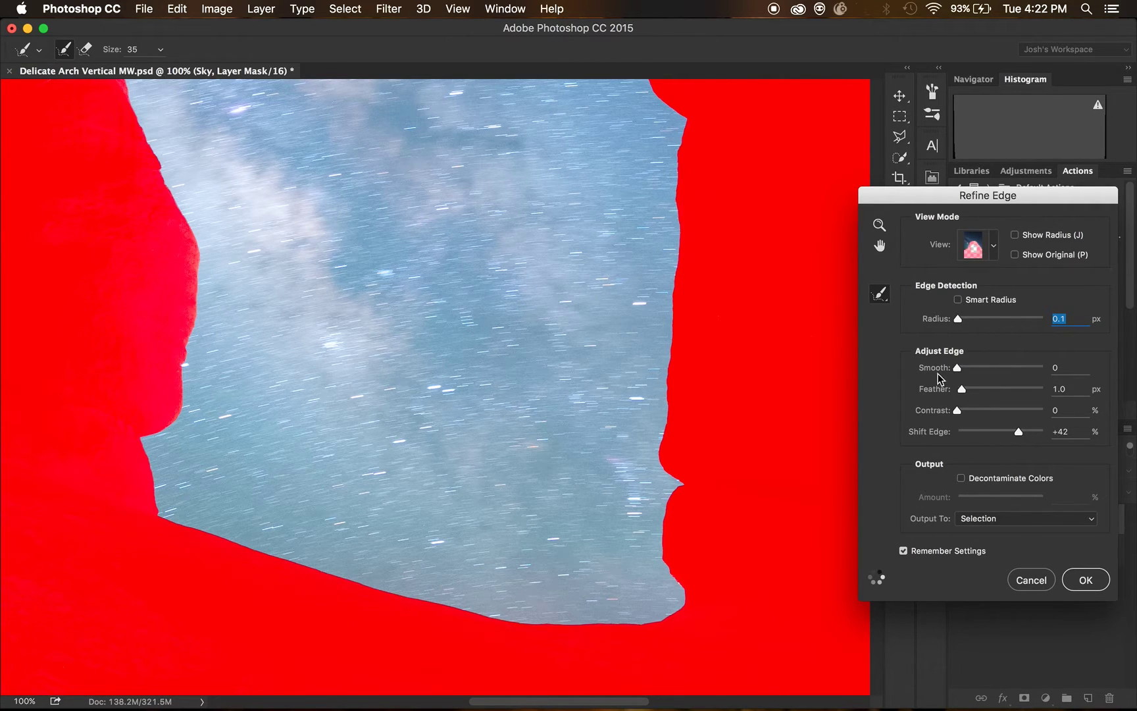
{"action": "left_click", "coordinate": [1019, 432]}
{"action": "left_click_drag", "start_coordinate": [1018, 430], "coordinate": [1018, 431]}
{"action": "left_click", "coordinate": [1047, 389]}
{"action": "type", "text": ".5"}
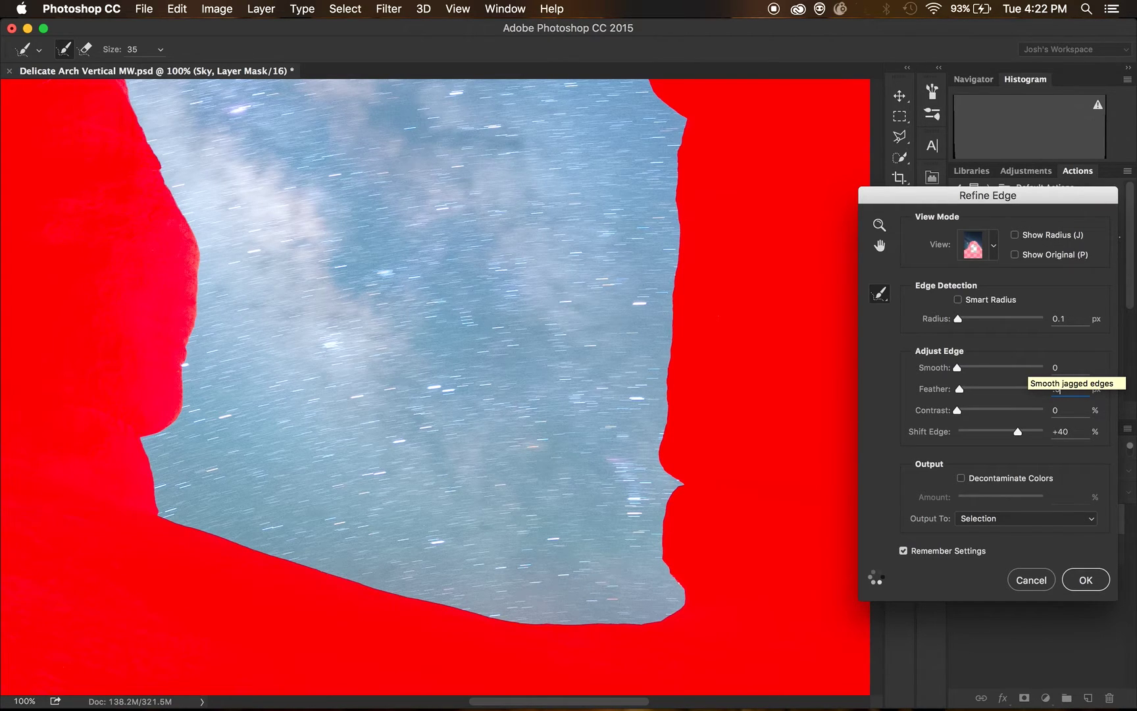
{"action": "key", "text": "Return"}
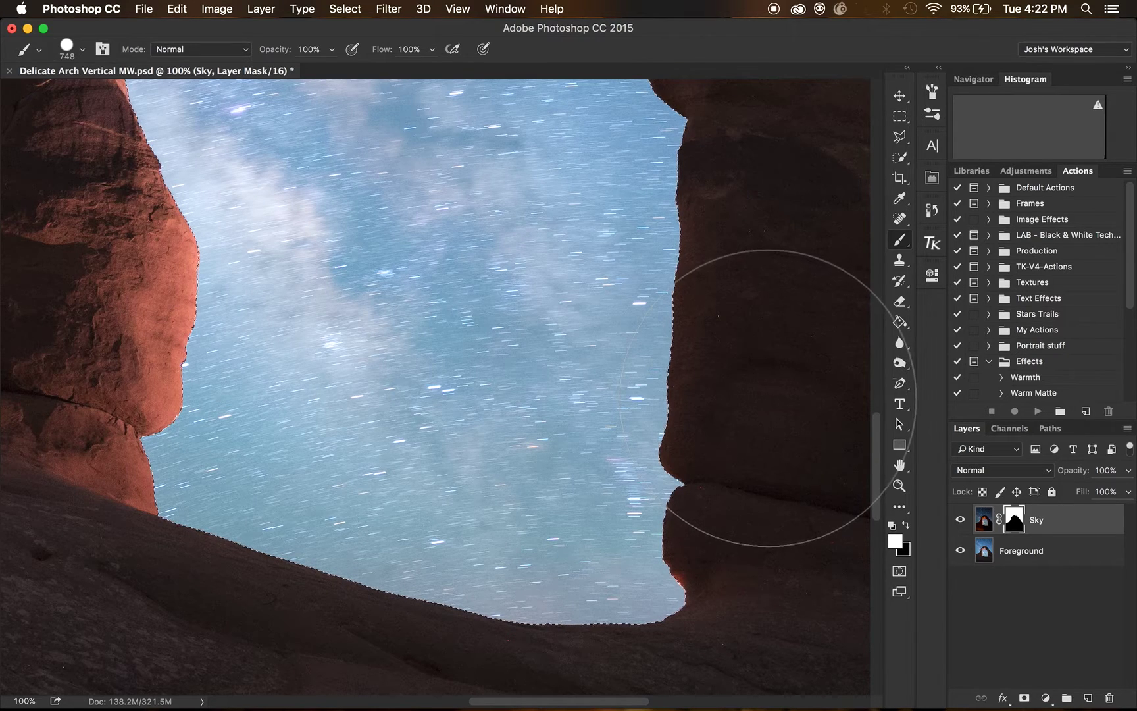
Step: Paint the whole sky inside the arch white on the Sky layer's mask, and clear the selection
{"action": "key", "text": "super+0"}
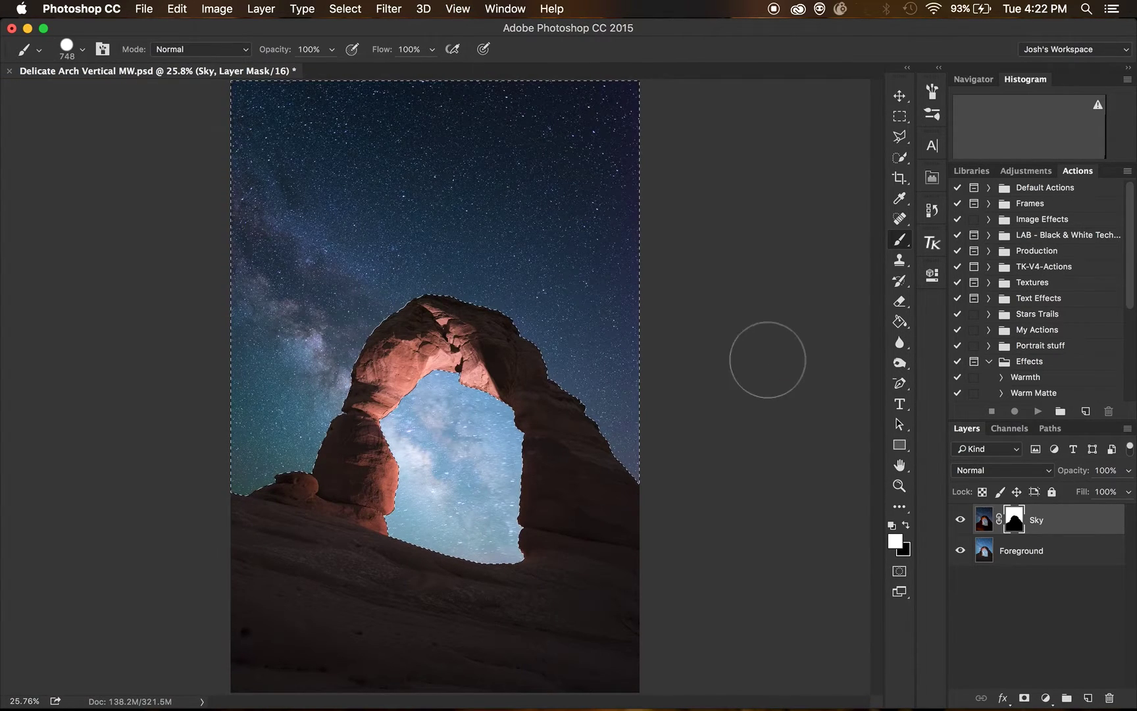
{"action": "left_click_drag", "start_coordinate": [448, 398], "coordinate": [454, 403]}
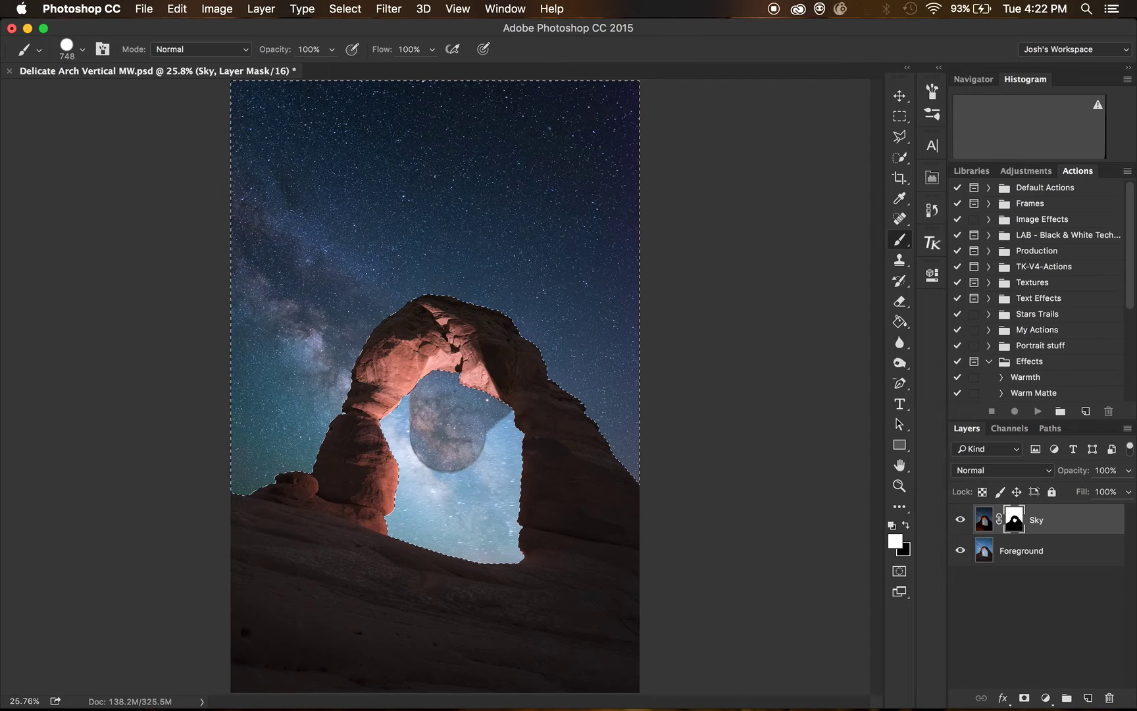
{"action": "mouse_move", "coordinate": [520, 432]}
{"action": "left_mouse_down"}
{"action": "mouse_move", "coordinate": [509, 535]}
{"action": "mouse_move", "coordinate": [329, 444]}
{"action": "mouse_move", "coordinate": [438, 464]}
{"action": "mouse_move", "coordinate": [520, 561]}
{"action": "left_mouse_up"}
{"action": "key", "text": "super+d"}
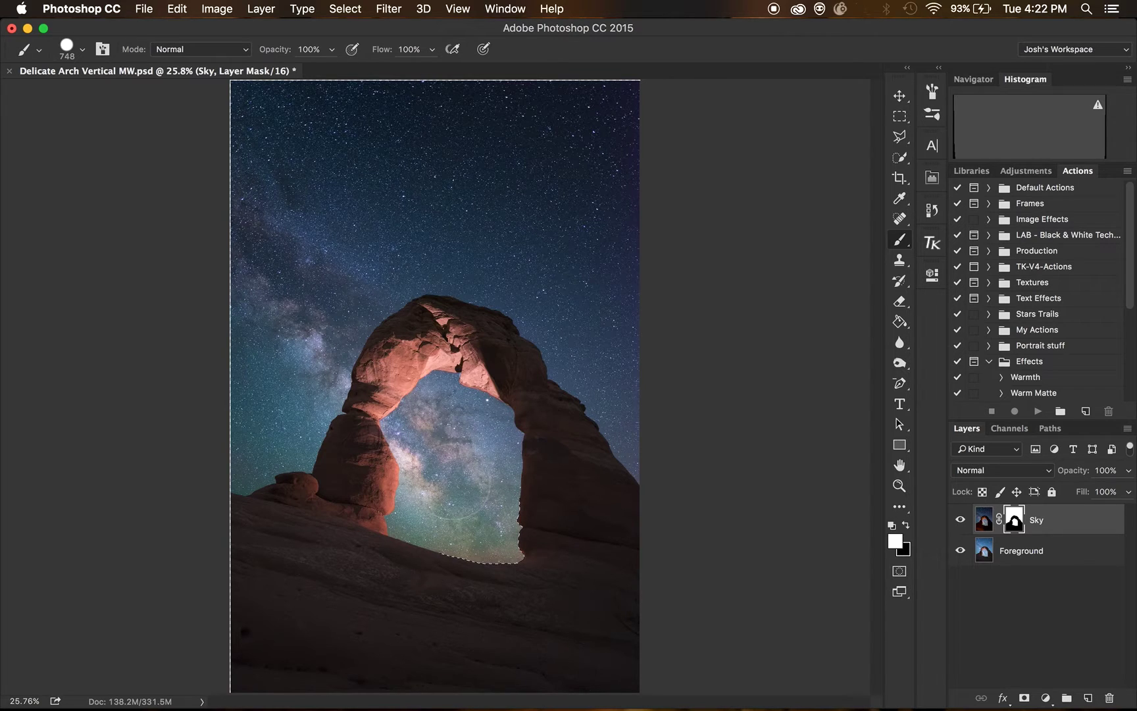
{"action": "key", "text": "super+a"}
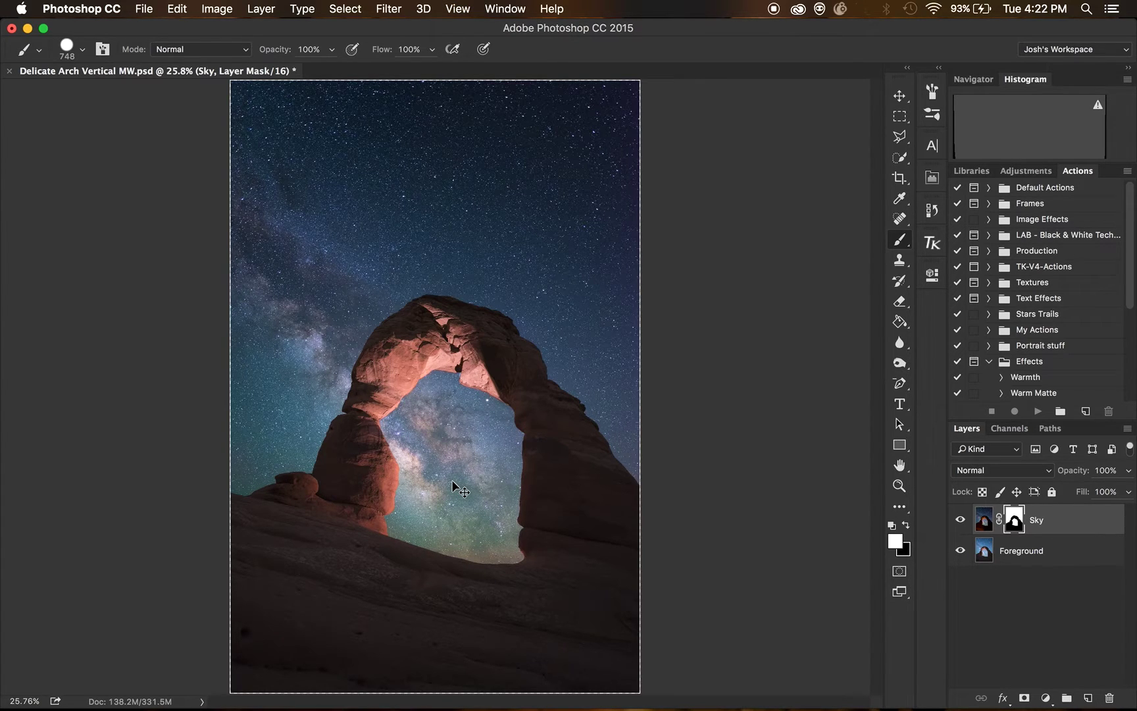
Step: Touch up the Sky layer's mask in white with a small brush at the notch under the arch's top
{"action": "key", "text": "super+1"}
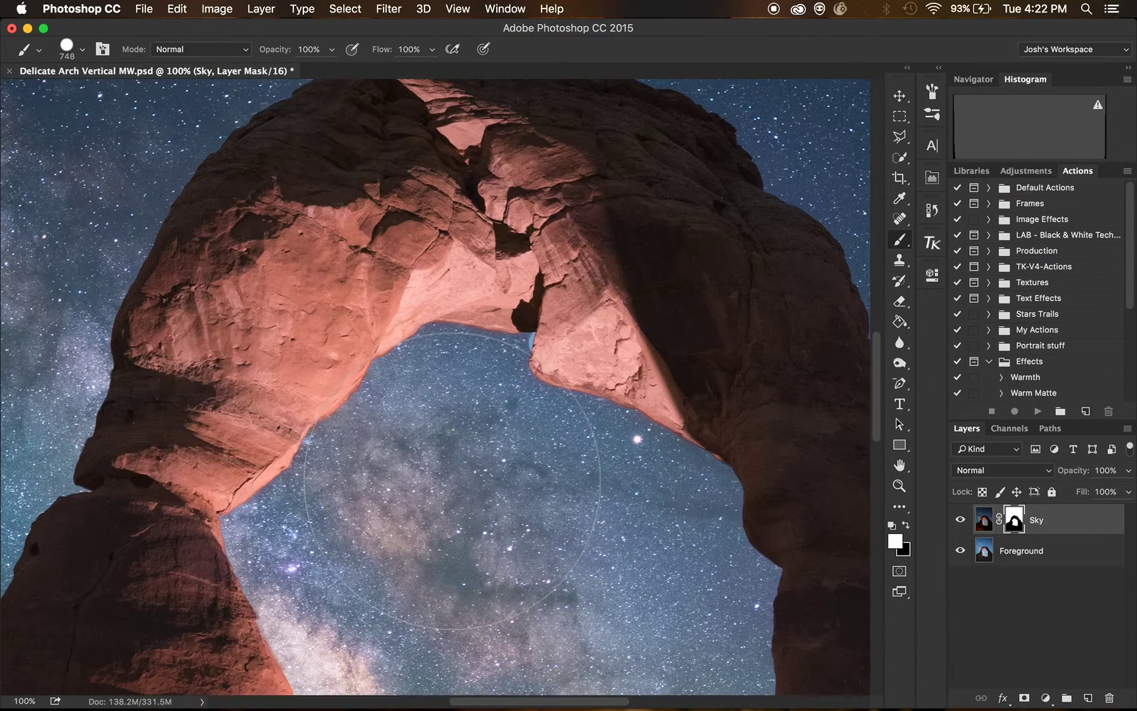
{"action": "scroll", "coordinate": [452, 480], "scroll_direction": "down", "scroll_amount": 10}
{"action": "scroll", "coordinate": [452, 480], "scroll_direction": "right", "scroll_amount": 3}
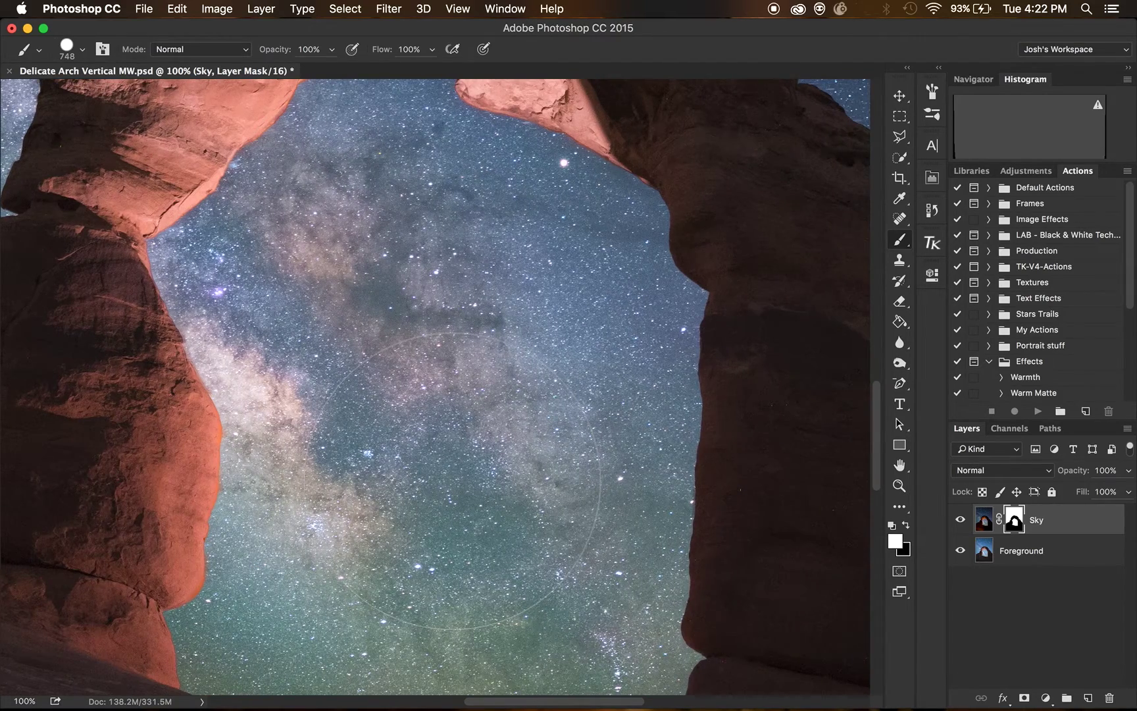
{"action": "scroll", "coordinate": [453, 481], "scroll_direction": "up", "scroll_amount": 5}
{"action": "scroll", "coordinate": [453, 481], "scroll_direction": "left", "scroll_amount": 1}
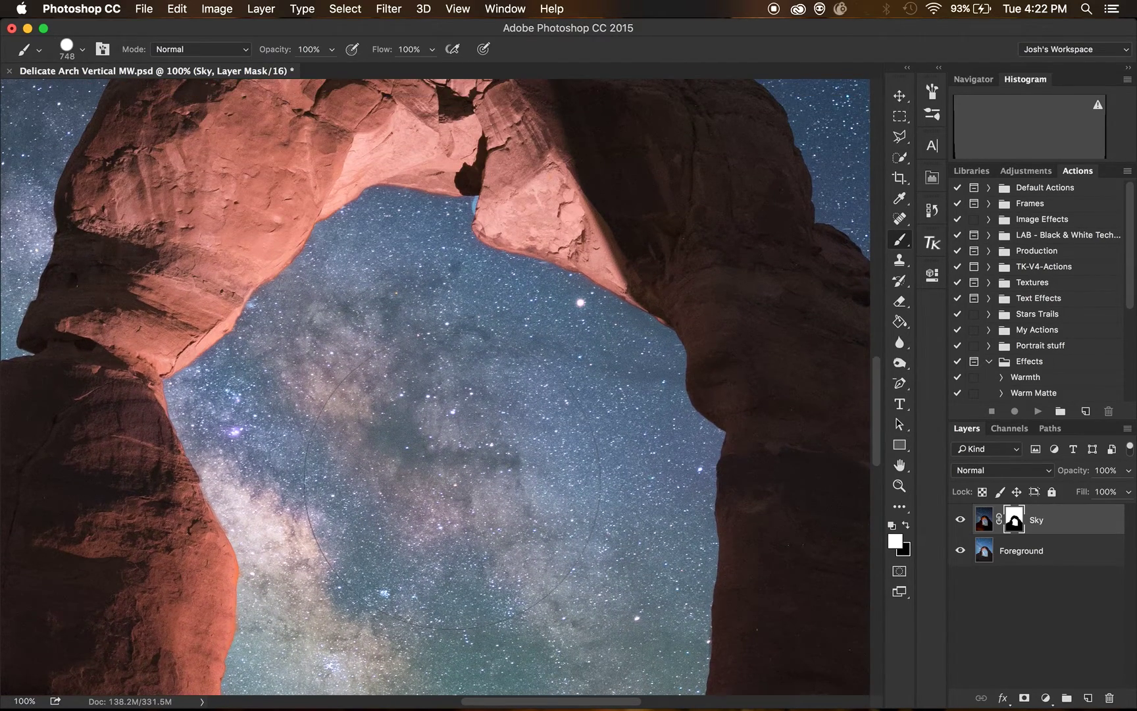
{"action": "mouse_move", "coordinate": [631, 296]}
{"action": "left_mouse_down"}
{"action": "mouse_move", "coordinate": [457, 386]}
{"action": "mouse_move", "coordinate": [381, 401]}
{"action": "mouse_move", "coordinate": [304, 438]}
{"action": "left_mouse_up"}
{"action": "left_click_drag", "start_coordinate": [394, 368], "coordinate": [349, 376]}
{"action": "mouse_move", "coordinate": [533, 338]}
{"action": "left_mouse_down"}
{"action": "mouse_move", "coordinate": [543, 333]}
{"action": "mouse_move", "coordinate": [529, 343]}
{"action": "left_mouse_up"}
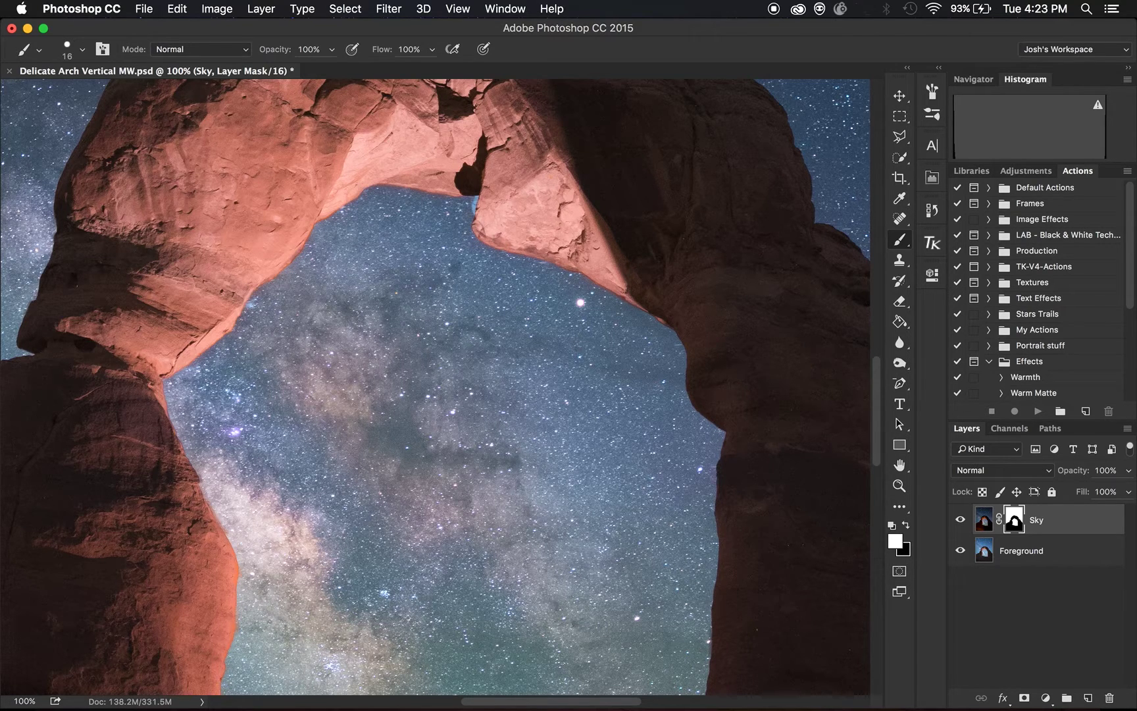
{"action": "left_click_drag", "start_coordinate": [467, 205], "coordinate": [456, 207]}
Step: Display the Sky layer's mask alone and paint black over the grey specks on the arch's top and upper left pillar
{"action": "key", "text": "super+0"}
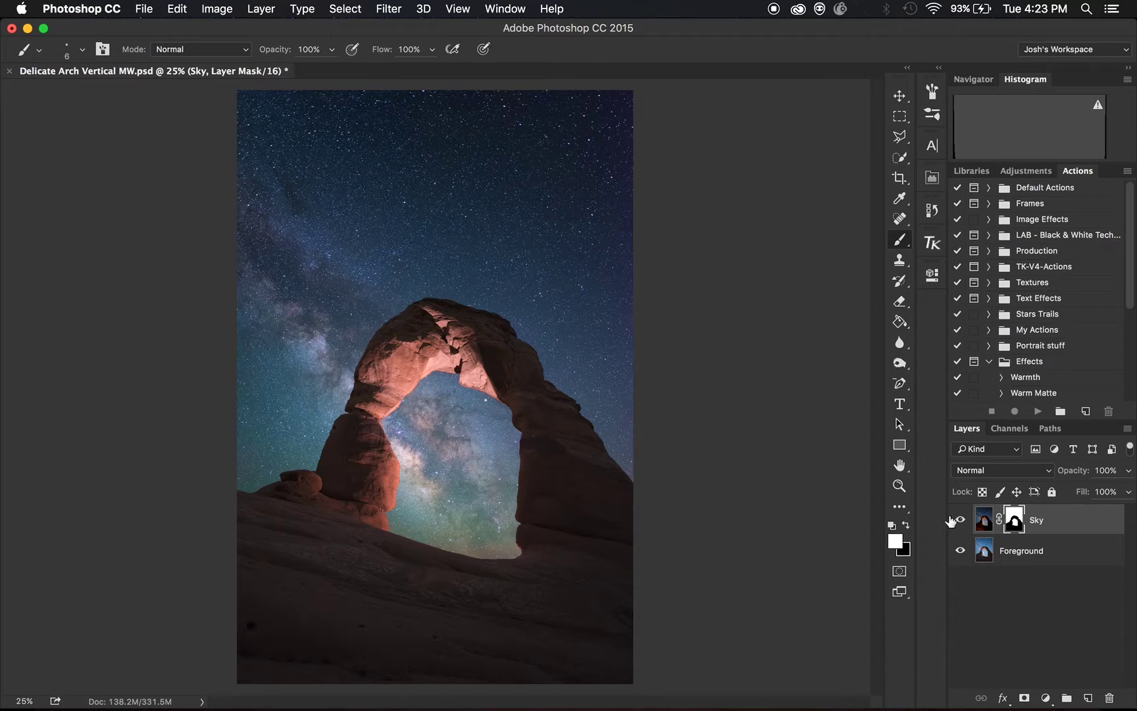
{"action": "left_click", "coordinate": [1014, 519], "text": "alt"}
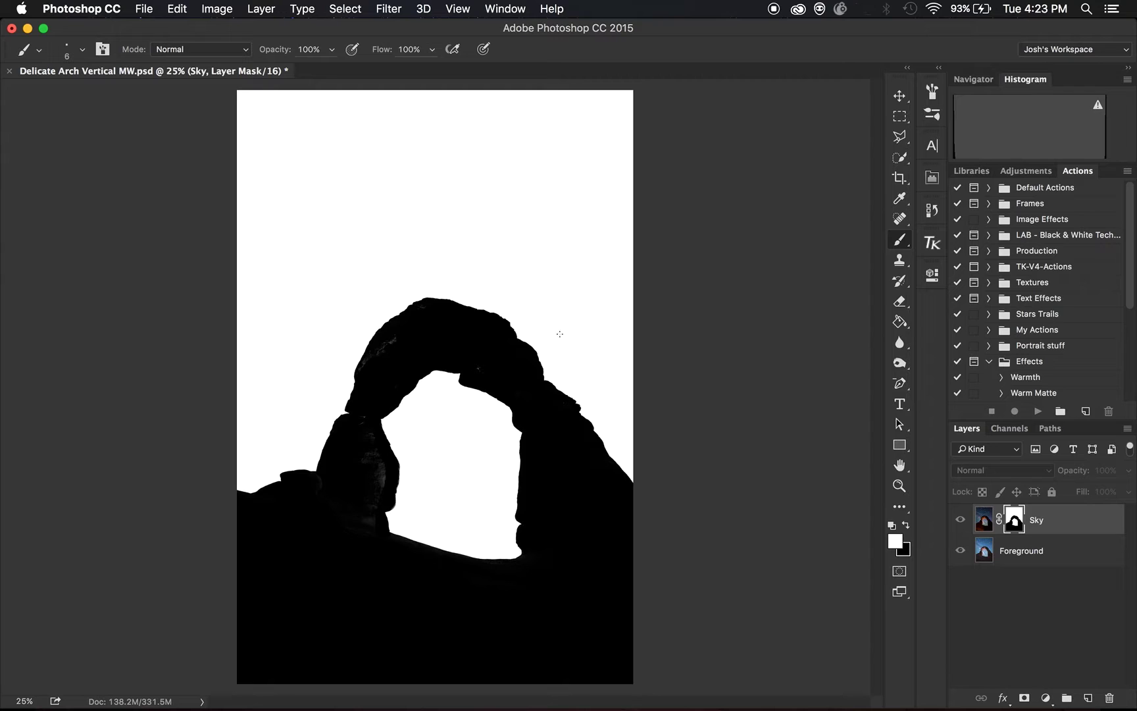
{"action": "key", "text": "super+1"}
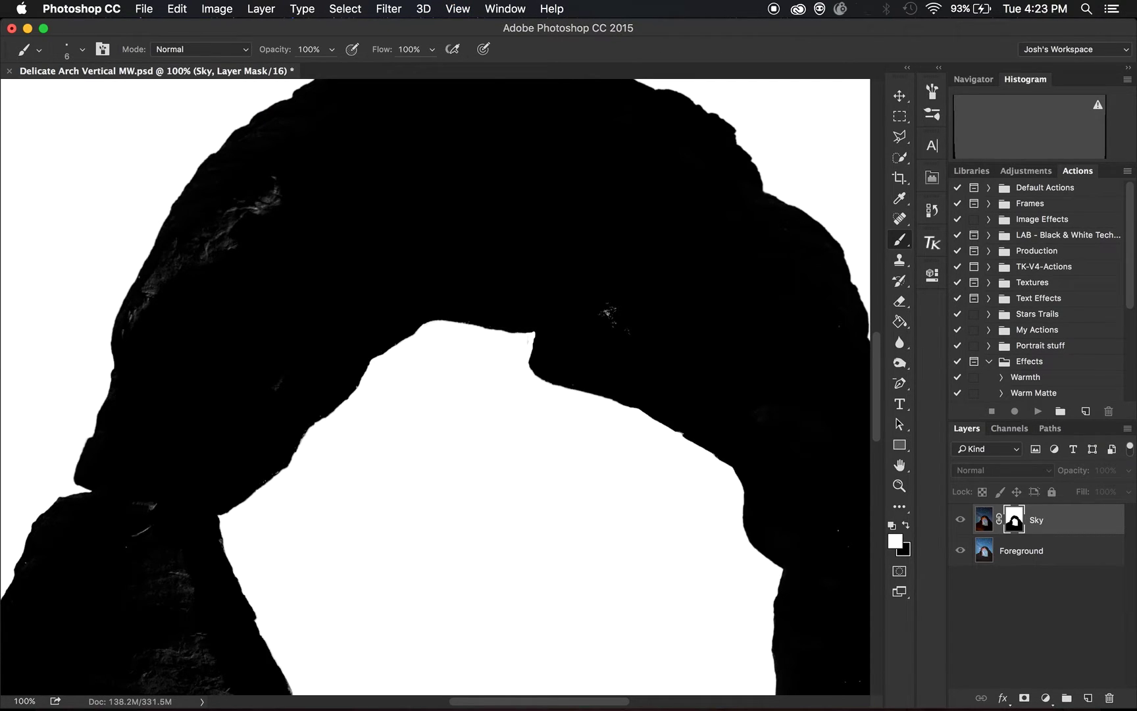
{"action": "mouse_move", "coordinate": [253, 233]}
{"action": "left_mouse_down"}
{"action": "mouse_move", "coordinate": [293, 226]}
{"action": "mouse_move", "coordinate": [285, 191]}
{"action": "mouse_move", "coordinate": [233, 255]}
{"action": "mouse_move", "coordinate": [246, 224]}
{"action": "mouse_move", "coordinate": [200, 277]}
{"action": "mouse_move", "coordinate": [207, 254]}
{"action": "mouse_move", "coordinate": [195, 260]}
{"action": "mouse_move", "coordinate": [148, 332]}
{"action": "mouse_move", "coordinate": [189, 252]}
{"action": "mouse_move", "coordinate": [202, 325]}
{"action": "mouse_move", "coordinate": [273, 370]}
{"action": "mouse_move", "coordinate": [234, 397]}
{"action": "mouse_move", "coordinate": [133, 537]}
{"action": "mouse_move", "coordinate": [170, 581]}
{"action": "left_mouse_up"}
{"action": "key", "text": "x"}
{"action": "mouse_move", "coordinate": [564, 275]}
{"action": "left_mouse_down"}
{"action": "mouse_move", "coordinate": [648, 336]}
{"action": "mouse_move", "coordinate": [623, 316]}
{"action": "mouse_move", "coordinate": [617, 290]}
{"action": "mouse_move", "coordinate": [681, 358]}
{"action": "left_mouse_up"}
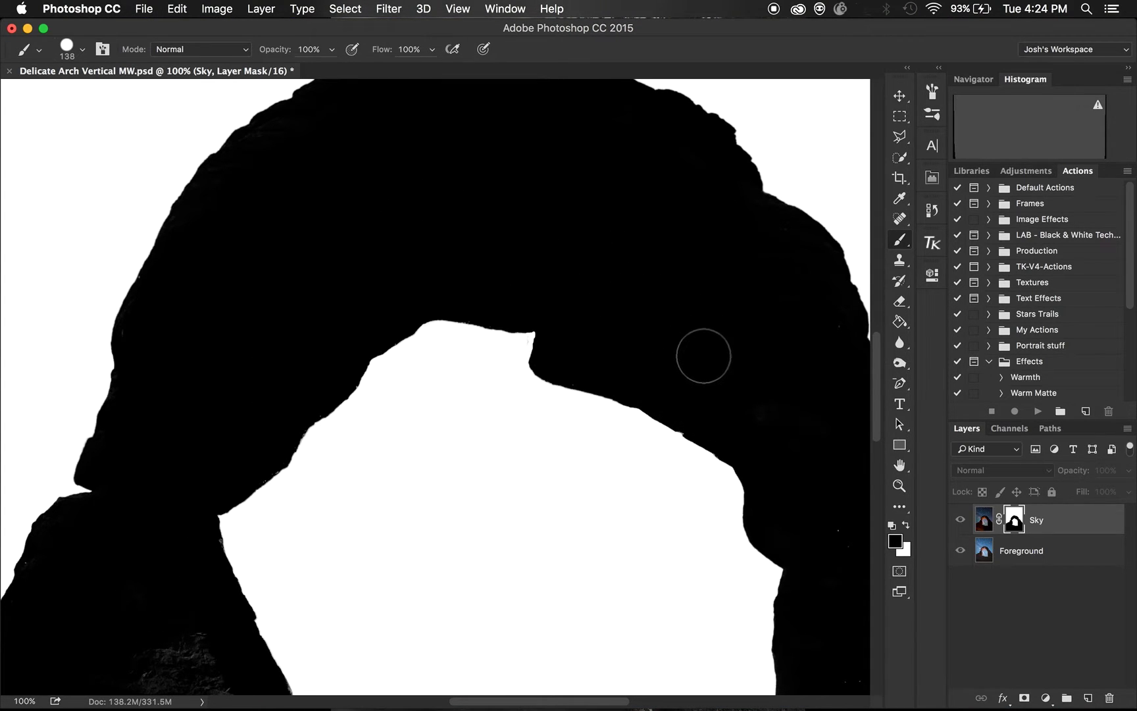
Step: Paint black over the remaining grey patches on the mask's left pillar, its base and the right pillar
{"action": "scroll", "coordinate": [697, 352], "scroll_direction": "down", "scroll_amount": 7}
{"action": "scroll", "coordinate": [698, 352], "scroll_direction": "right", "scroll_amount": 5}
{"action": "scroll", "coordinate": [716, 374], "scroll_direction": "down", "scroll_amount": 5}
{"action": "scroll", "coordinate": [703, 297], "scroll_direction": "left", "scroll_amount": 6}
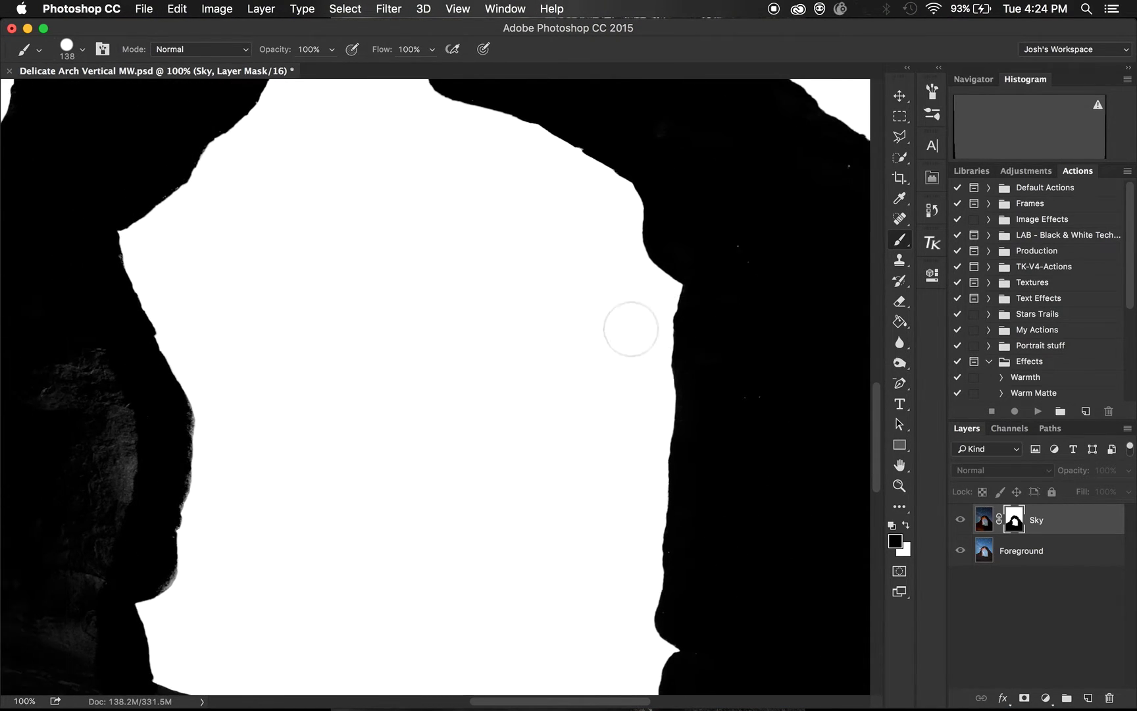
{"action": "mouse_move", "coordinate": [168, 408]}
{"action": "left_mouse_down"}
{"action": "mouse_move", "coordinate": [166, 368]}
{"action": "mouse_move", "coordinate": [203, 452]}
{"action": "mouse_move", "coordinate": [194, 507]}
{"action": "mouse_move", "coordinate": [213, 440]}
{"action": "mouse_move", "coordinate": [127, 361]}
{"action": "mouse_move", "coordinate": [174, 514]}
{"action": "mouse_move", "coordinate": [163, 618]}
{"action": "mouse_move", "coordinate": [146, 635]}
{"action": "mouse_move", "coordinate": [147, 610]}
{"action": "left_mouse_up"}
{"action": "scroll", "coordinate": [154, 562], "scroll_direction": "down", "scroll_amount": 3}
{"action": "scroll", "coordinate": [154, 562], "scroll_direction": "down", "scroll_amount": 5}
{"action": "mouse_move", "coordinate": [99, 368]}
{"action": "left_mouse_down"}
{"action": "mouse_move", "coordinate": [77, 287]}
{"action": "mouse_move", "coordinate": [114, 464]}
{"action": "mouse_move", "coordinate": [28, 423]}
{"action": "mouse_move", "coordinate": [119, 279]}
{"action": "mouse_move", "coordinate": [168, 264]}
{"action": "mouse_move", "coordinate": [183, 191]}
{"action": "mouse_move", "coordinate": [210, 211]}
{"action": "left_mouse_up"}
{"action": "scroll", "coordinate": [566, 241], "scroll_direction": "right", "scroll_amount": 8}
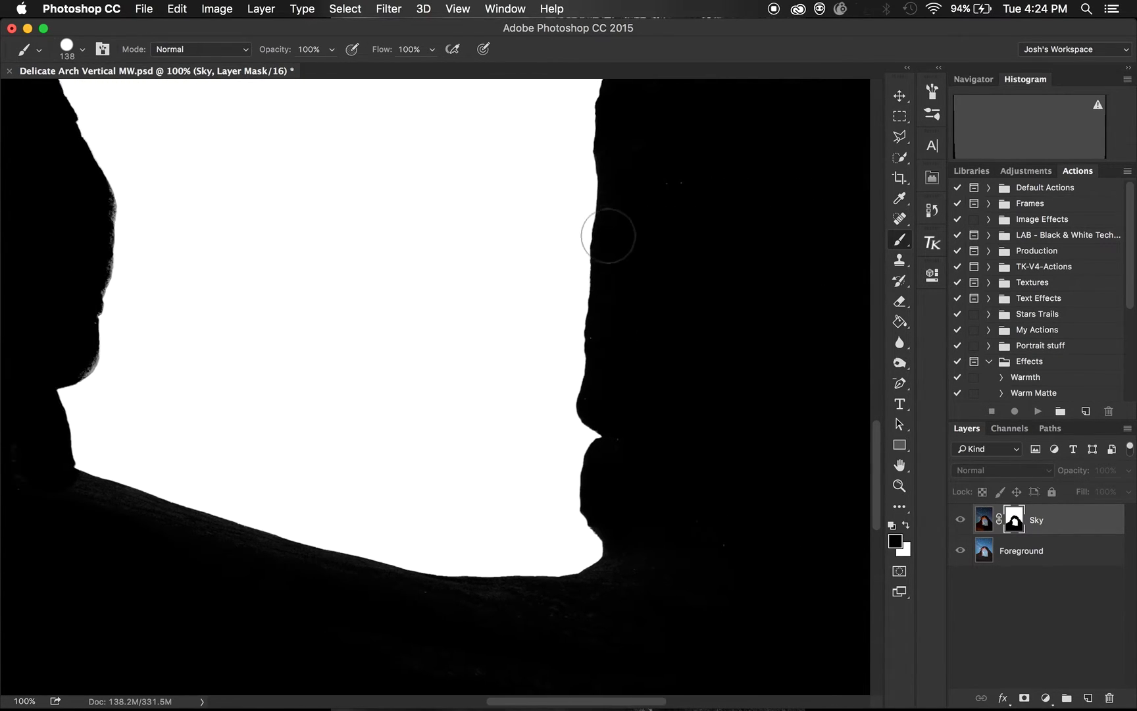
{"action": "mouse_move", "coordinate": [622, 186]}
{"action": "left_mouse_down"}
{"action": "mouse_move", "coordinate": [684, 344]}
{"action": "mouse_move", "coordinate": [680, 375]}
{"action": "mouse_move", "coordinate": [687, 322]}
{"action": "mouse_move", "coordinate": [666, 308]}
{"action": "mouse_move", "coordinate": [681, 388]}
{"action": "left_mouse_up"}
Step: Check the rest of the mask and paint the boulder beside the left pillar solid black
{"action": "scroll", "coordinate": [658, 348], "scroll_direction": "up", "scroll_amount": 10}
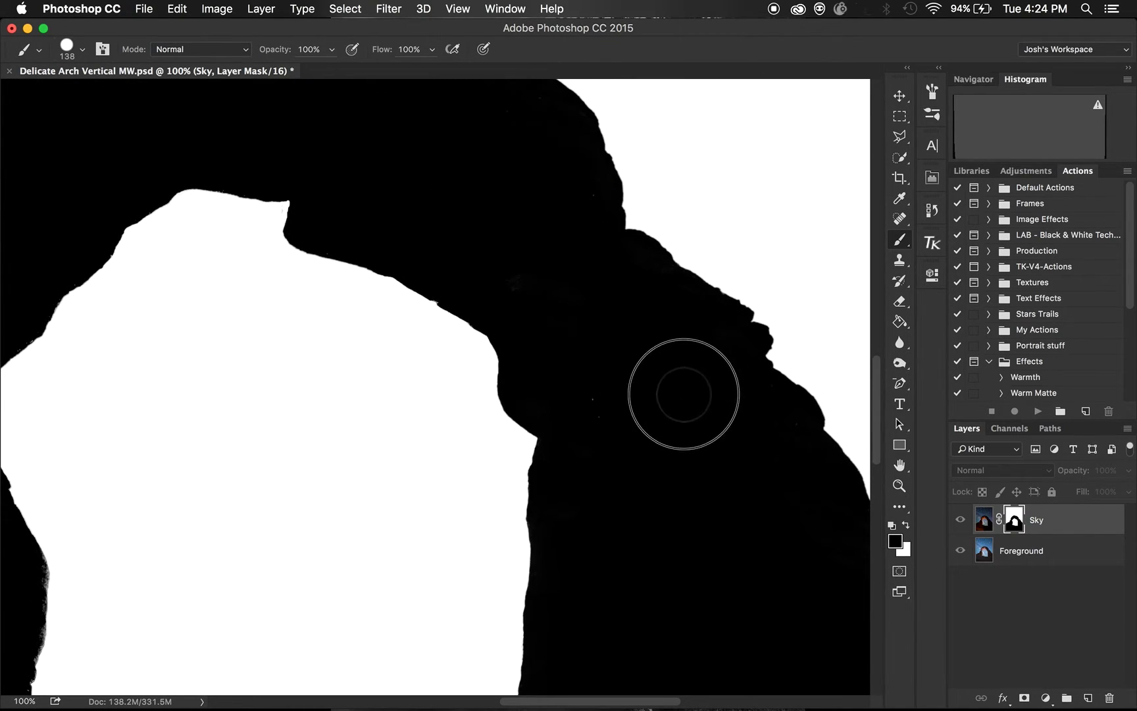
{"action": "scroll", "coordinate": [581, 398], "scroll_direction": "left", "scroll_amount": 4}
{"action": "scroll", "coordinate": [581, 399], "scroll_direction": "up", "scroll_amount": 2}
{"action": "scroll", "coordinate": [596, 412], "scroll_direction": "down", "scroll_amount": 10}
{"action": "scroll", "coordinate": [595, 412], "scroll_direction": "left", "scroll_amount": 5}
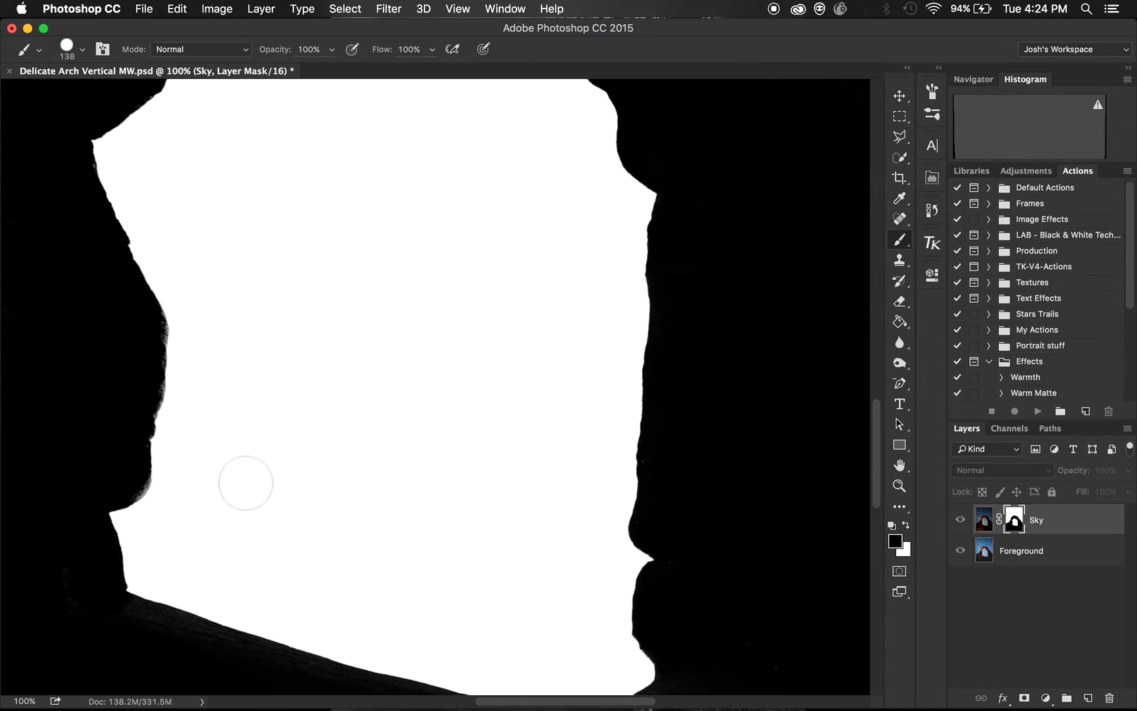
{"action": "scroll", "coordinate": [208, 187], "scroll_direction": "down", "scroll_amount": 5}
{"action": "scroll", "coordinate": [246, 117], "scroll_direction": "left", "scroll_amount": 6}
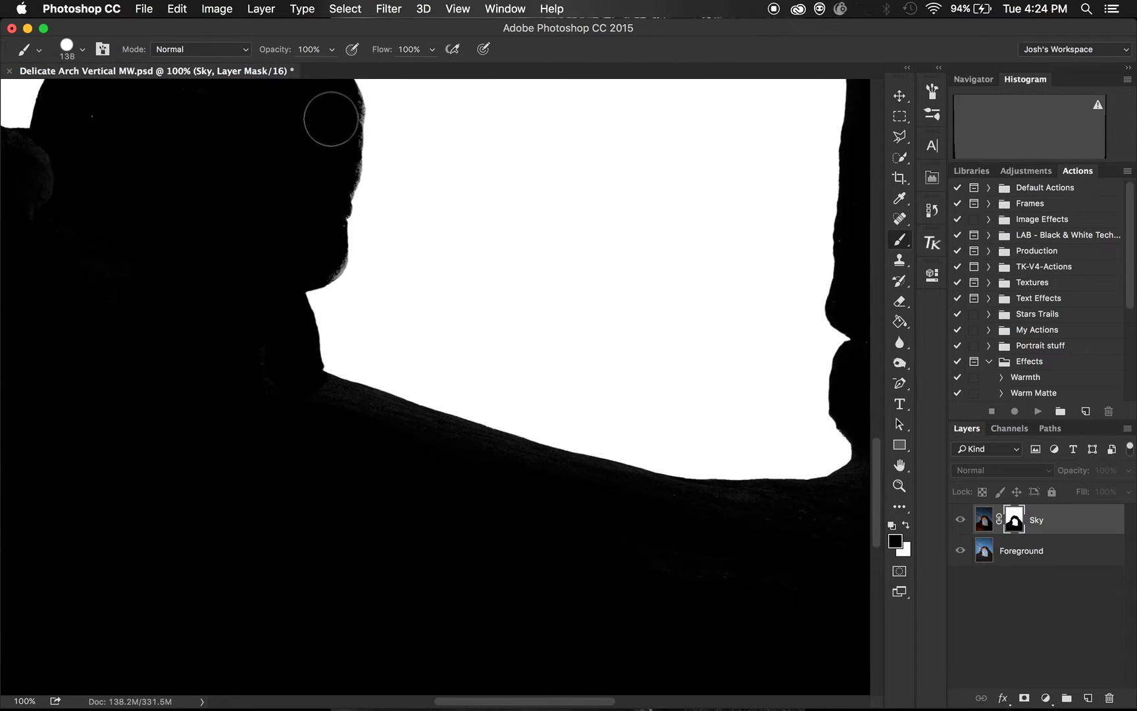
{"action": "scroll", "coordinate": [332, 152], "scroll_direction": "up", "scroll_amount": 8}
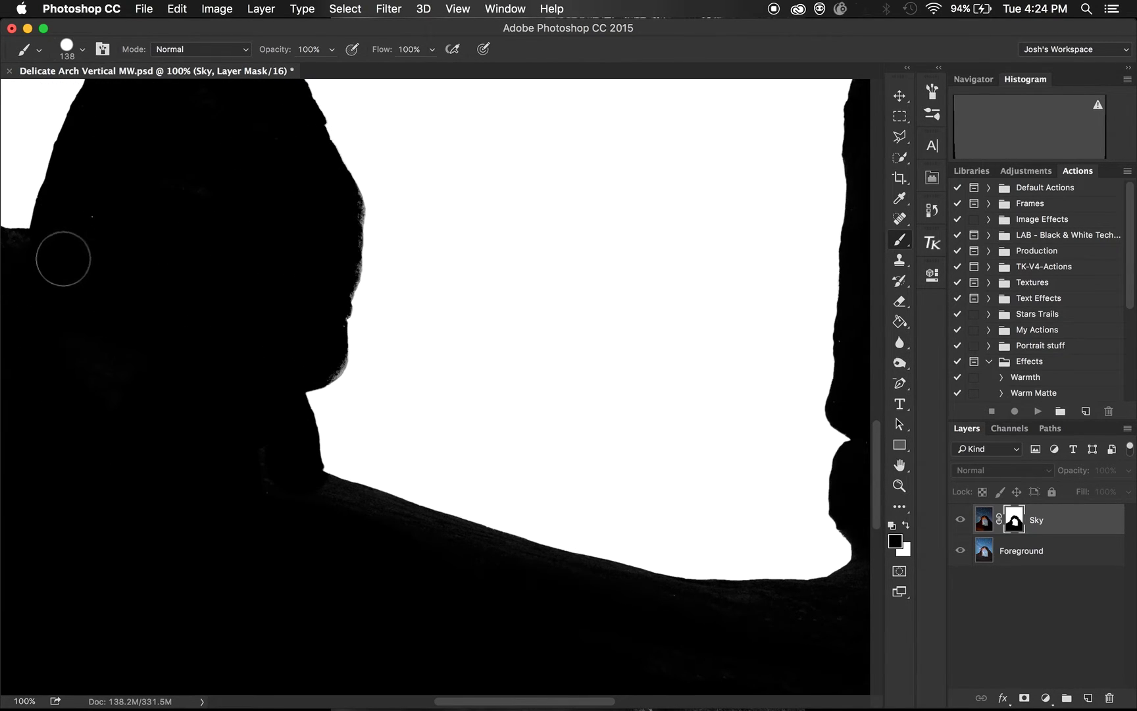
{"action": "scroll", "coordinate": [84, 272], "scroll_direction": "left", "scroll_amount": 8}
{"action": "mouse_move", "coordinate": [149, 282]}
{"action": "left_mouse_down"}
{"action": "mouse_move", "coordinate": [180, 265]}
{"action": "mouse_move", "coordinate": [165, 261]}
{"action": "mouse_move", "coordinate": [204, 261]}
{"action": "mouse_move", "coordinate": [251, 239]}
{"action": "left_mouse_up"}
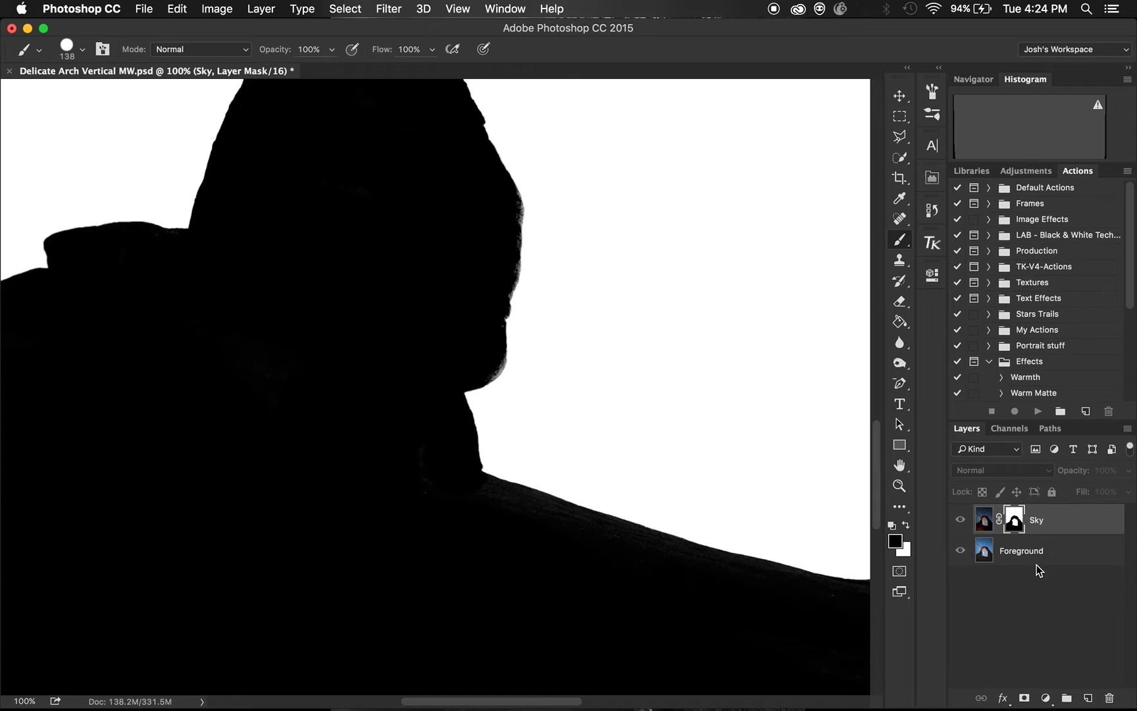
Step: Leave the mask view, display the Alpha 1 channel and burn its left pillar's shadows at 19% exposure
{"action": "left_click", "coordinate": [1017, 523], "text": "alt"}
{"action": "left_click", "coordinate": [1010, 428]}
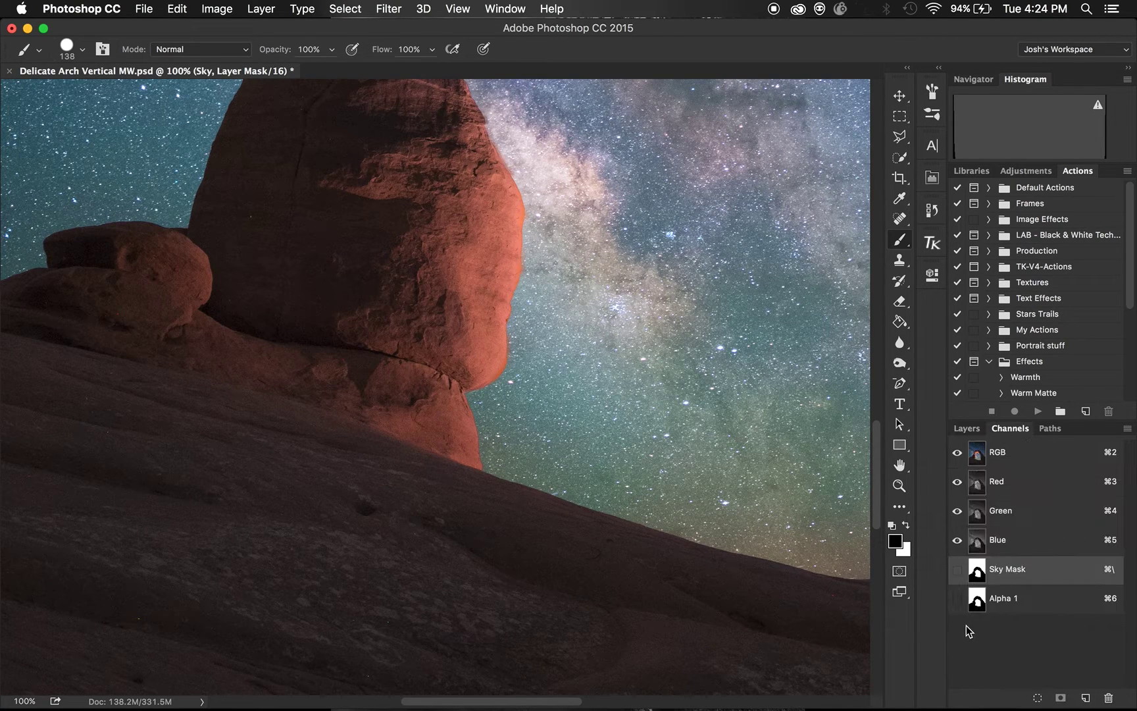
{"action": "left_click", "coordinate": [976, 603]}
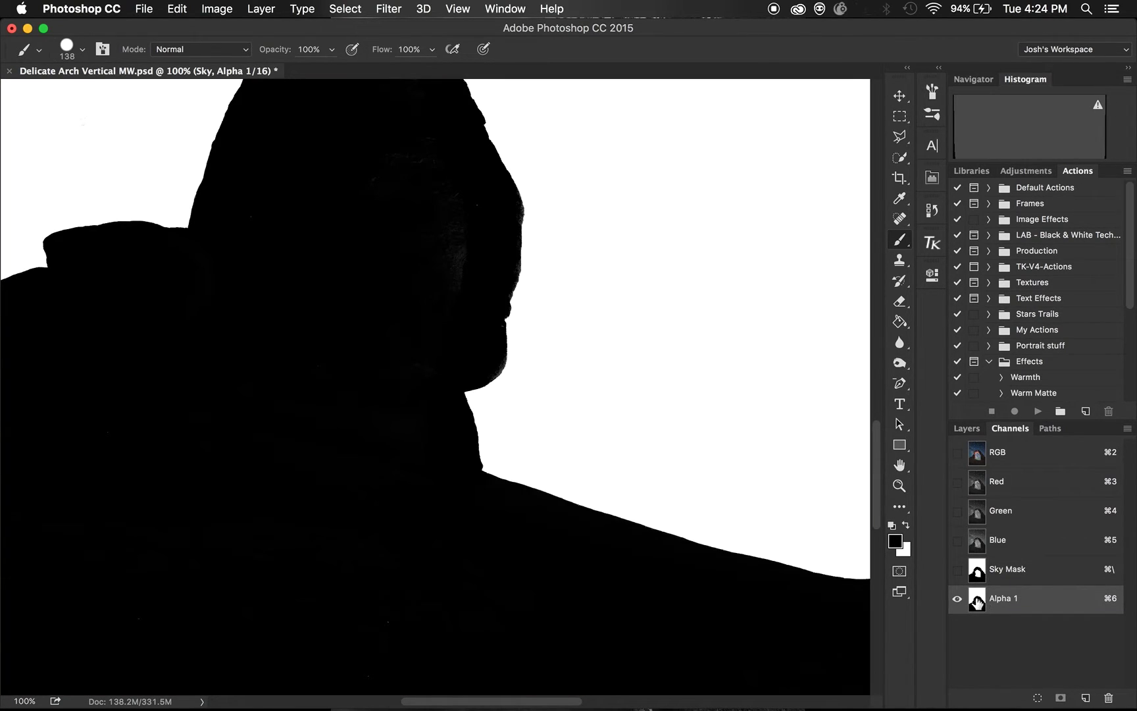
{"action": "scroll", "coordinate": [460, 304], "scroll_direction": "up", "scroll_amount": 6}
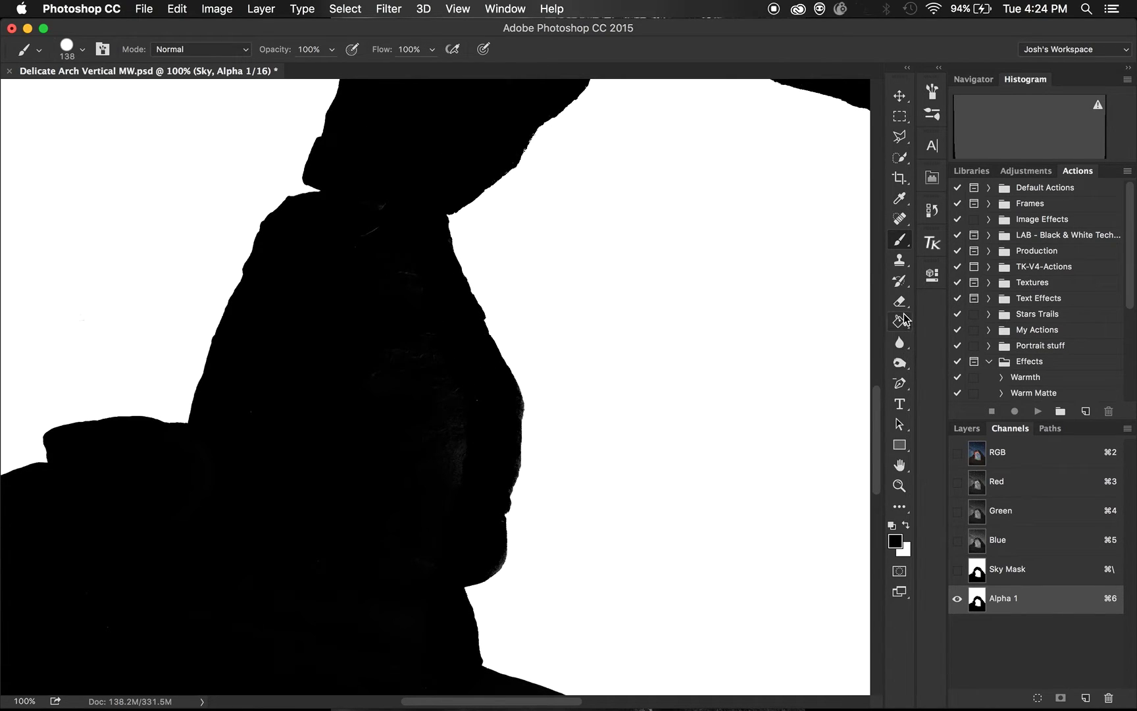
{"action": "left_click", "coordinate": [900, 362]}
{"action": "mouse_move", "coordinate": [506, 416]}
{"action": "left_mouse_down"}
{"action": "mouse_move", "coordinate": [488, 396]}
{"action": "mouse_move", "coordinate": [506, 406]}
{"action": "mouse_move", "coordinate": [474, 536]}
{"action": "mouse_move", "coordinate": [493, 498]}
{"action": "mouse_move", "coordinate": [462, 381]}
{"action": "mouse_move", "coordinate": [483, 330]}
{"action": "mouse_move", "coordinate": [450, 274]}
{"action": "mouse_move", "coordinate": [362, 227]}
{"action": "left_mouse_up"}
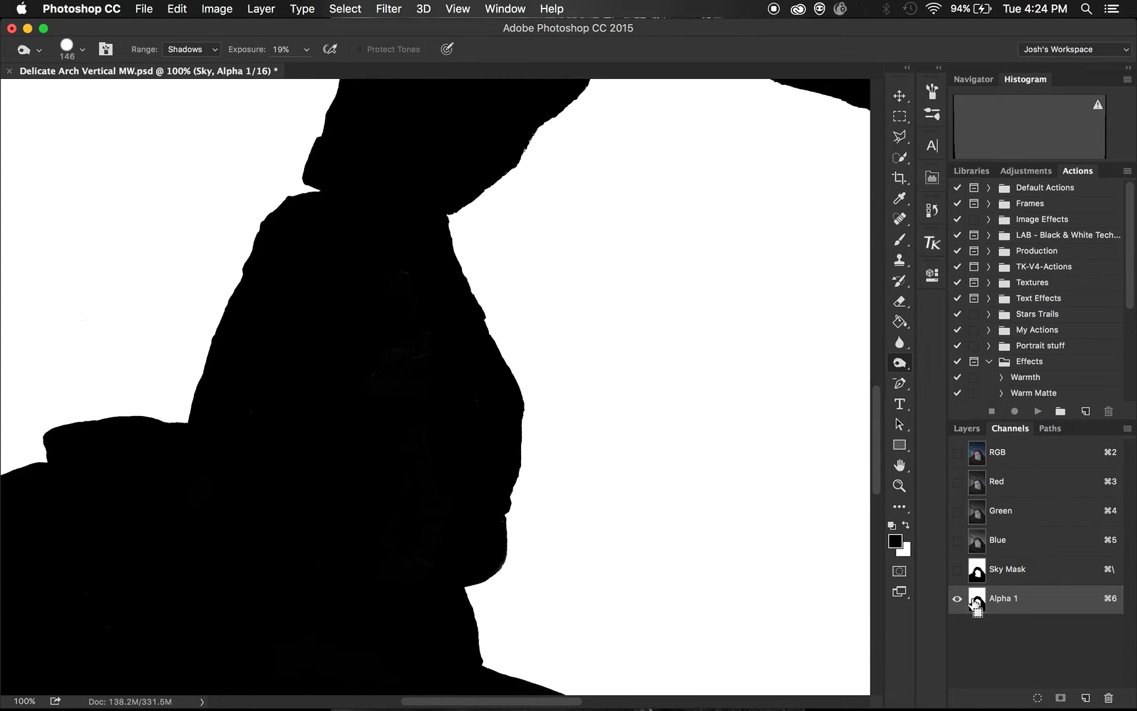
Step: Load Alpha 1 as an inverted selection and burn the Sky layer's mask along the left pillar's edge with the outline hidden
{"action": "left_click", "coordinate": [969, 428]}
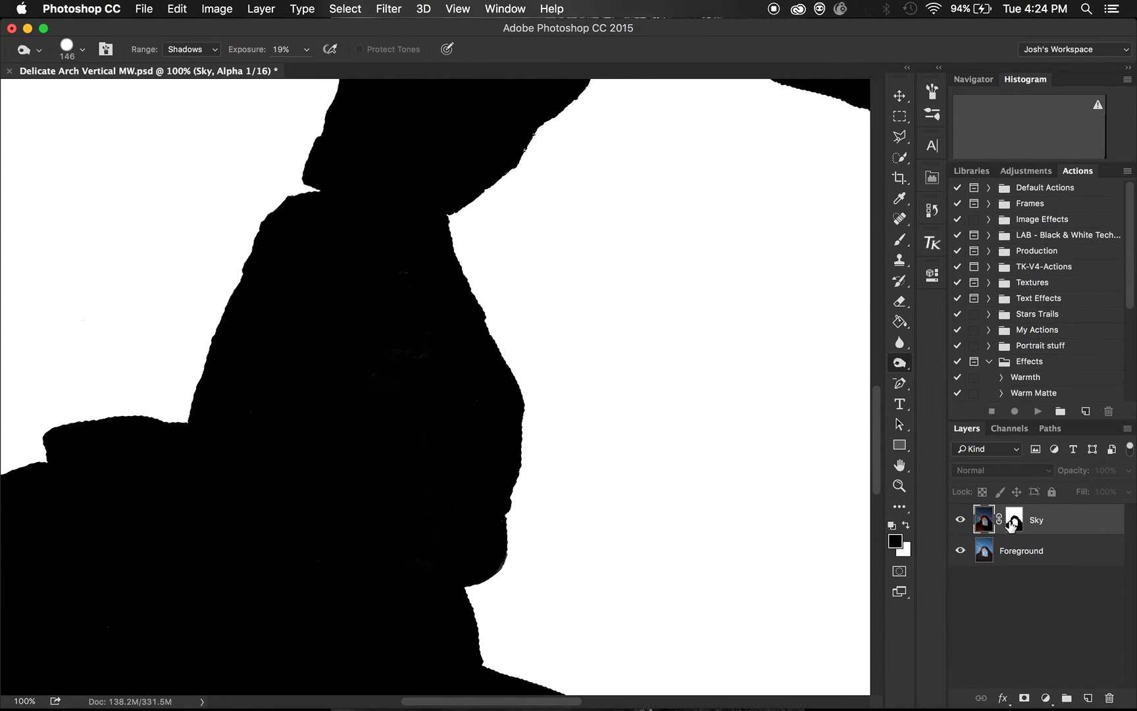
{"action": "left_click", "coordinate": [1013, 522]}
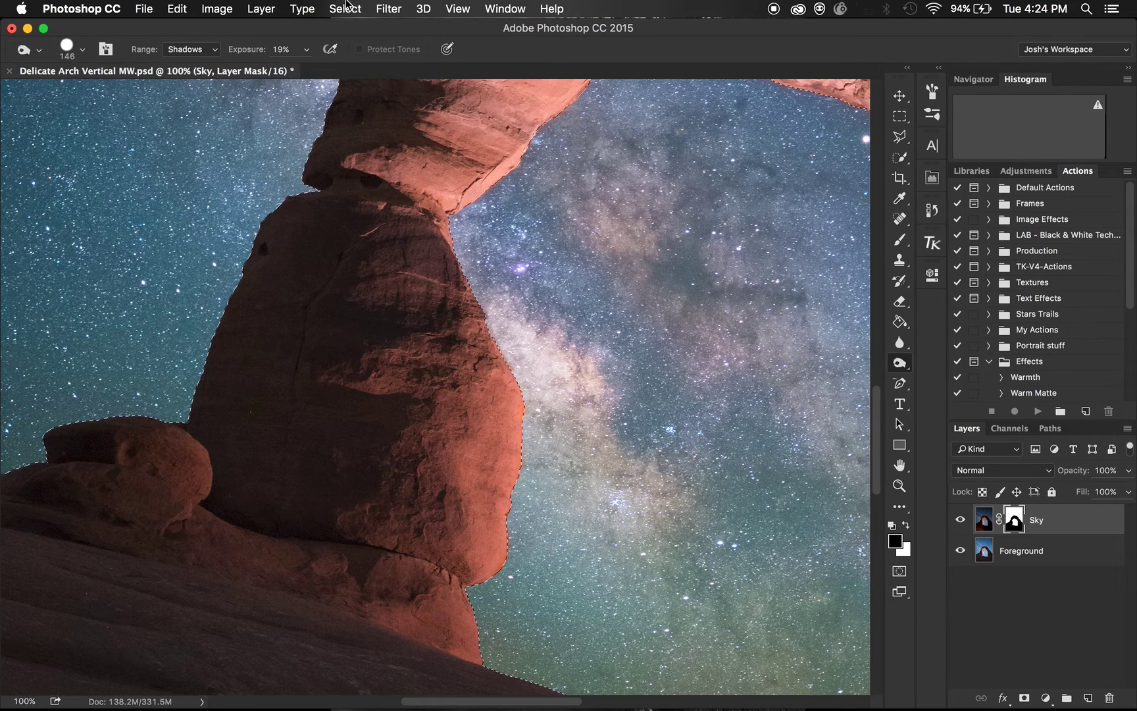
{"action": "left_click", "coordinate": [345, 9]}
{"action": "left_click", "coordinate": [358, 73]}
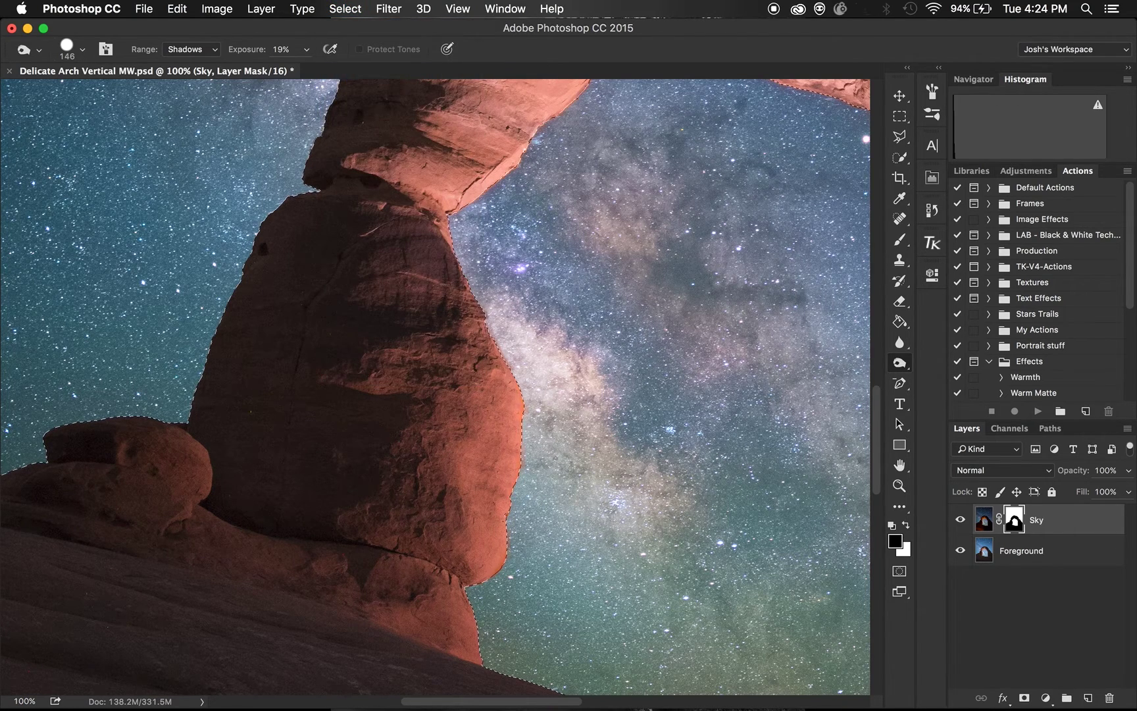
{"action": "mouse_move", "coordinate": [511, 389]}
{"action": "left_mouse_down"}
{"action": "mouse_move", "coordinate": [508, 406]}
{"action": "mouse_move", "coordinate": [470, 343]}
{"action": "mouse_move", "coordinate": [460, 297]}
{"action": "mouse_move", "coordinate": [419, 246]}
{"action": "mouse_move", "coordinate": [489, 421]}
{"action": "mouse_move", "coordinate": [490, 543]}
{"action": "mouse_move", "coordinate": [495, 394]}
{"action": "mouse_move", "coordinate": [448, 355]}
{"action": "left_mouse_up"}
{"action": "key", "text": "super+h"}
Step: Try burning the Sky layer's mask along the underside of the arch's right half, and undo the stroke
{"action": "scroll", "coordinate": [447, 252], "scroll_direction": "up", "scroll_amount": 5}
{"action": "scroll", "coordinate": [448, 252], "scroll_direction": "right", "scroll_amount": 8}
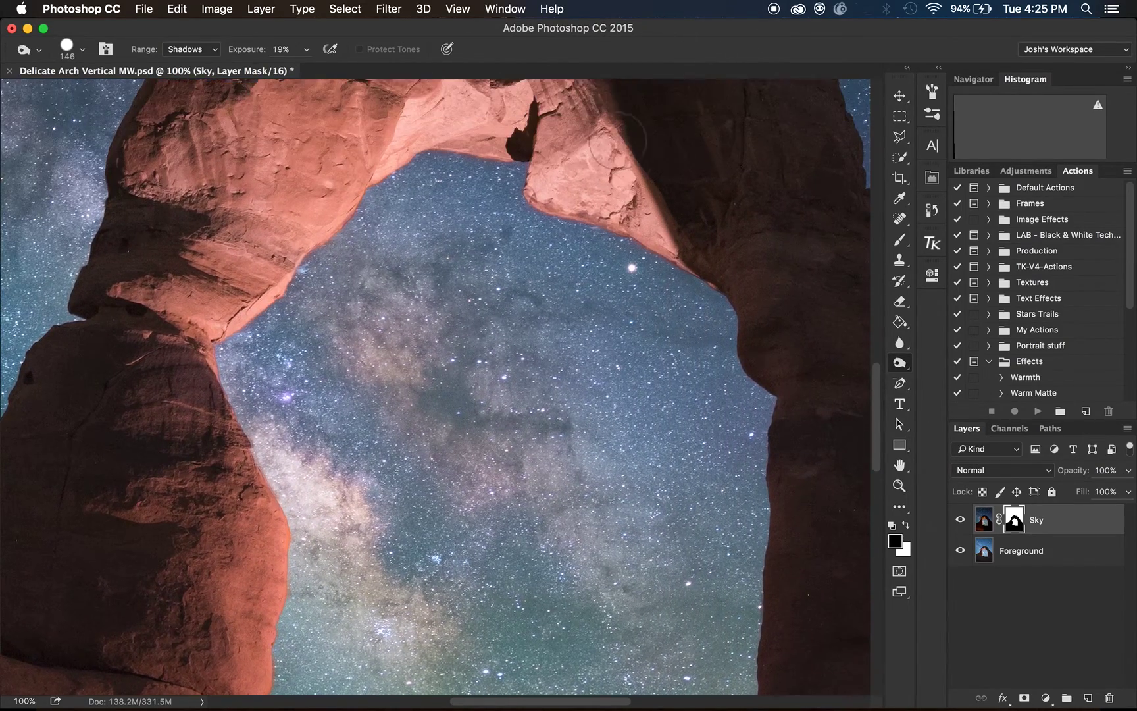
{"action": "scroll", "coordinate": [619, 139], "scroll_direction": "up", "scroll_amount": 1}
{"action": "mouse_move", "coordinate": [583, 220]}
{"action": "left_mouse_down"}
{"action": "mouse_move", "coordinate": [585, 211]}
{"action": "mouse_move", "coordinate": [612, 219]}
{"action": "mouse_move", "coordinate": [680, 286]}
{"action": "left_mouse_up"}
{"action": "key", "text": "super+z"}
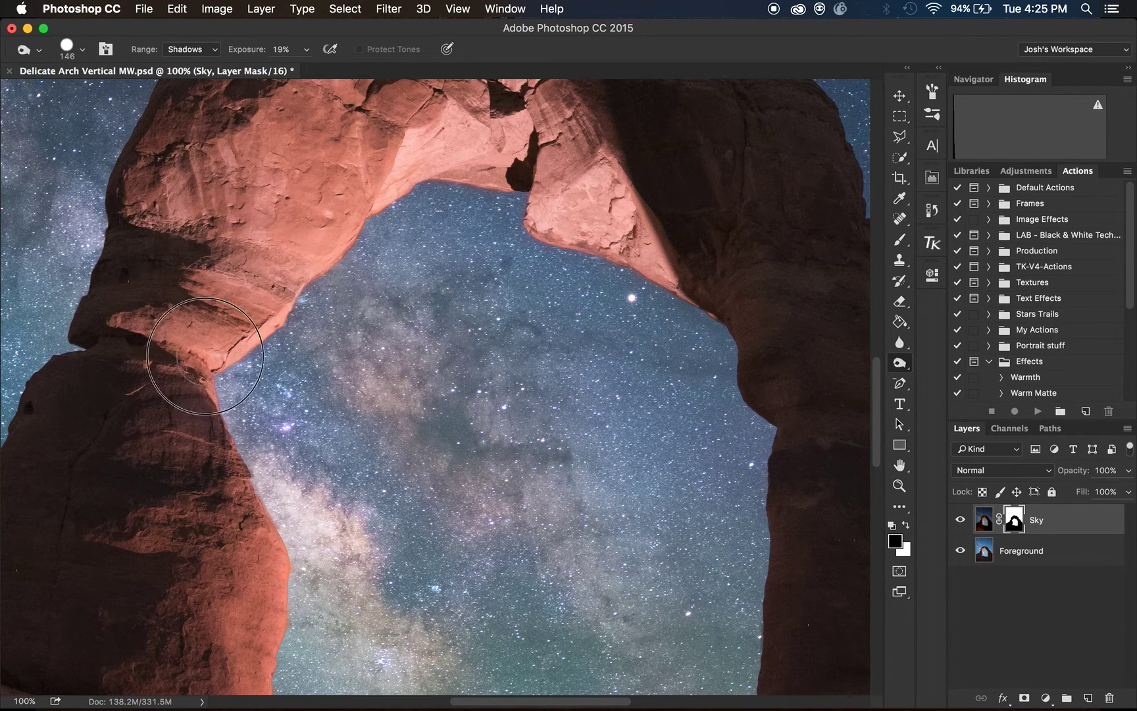
Step: Review the whole blended image by toggling the Sky layer's visibility and its mask view
{"action": "key", "text": "super+minus"}
{"action": "key", "text": "super+minus"}
{"action": "key", "text": "super+minus"}
{"action": "key", "text": "super+minus"}
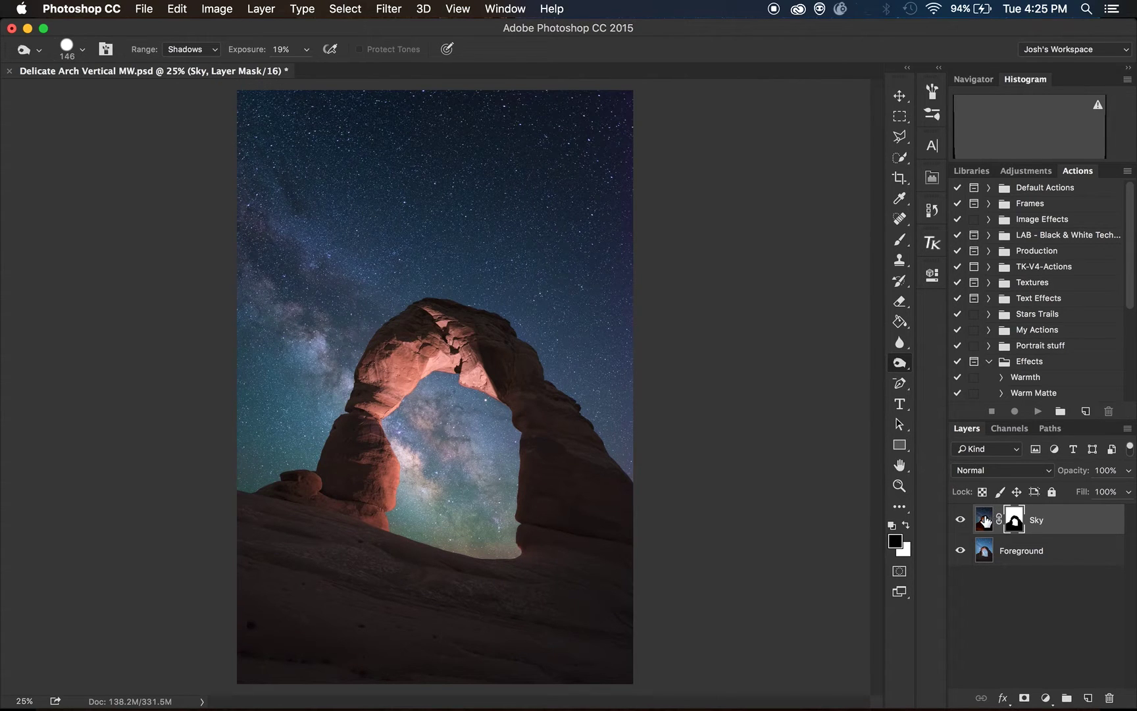
{"action": "left_click", "coordinate": [961, 524]}
{"action": "left_click", "coordinate": [961, 524]}
{"action": "key", "text": "super+2"}
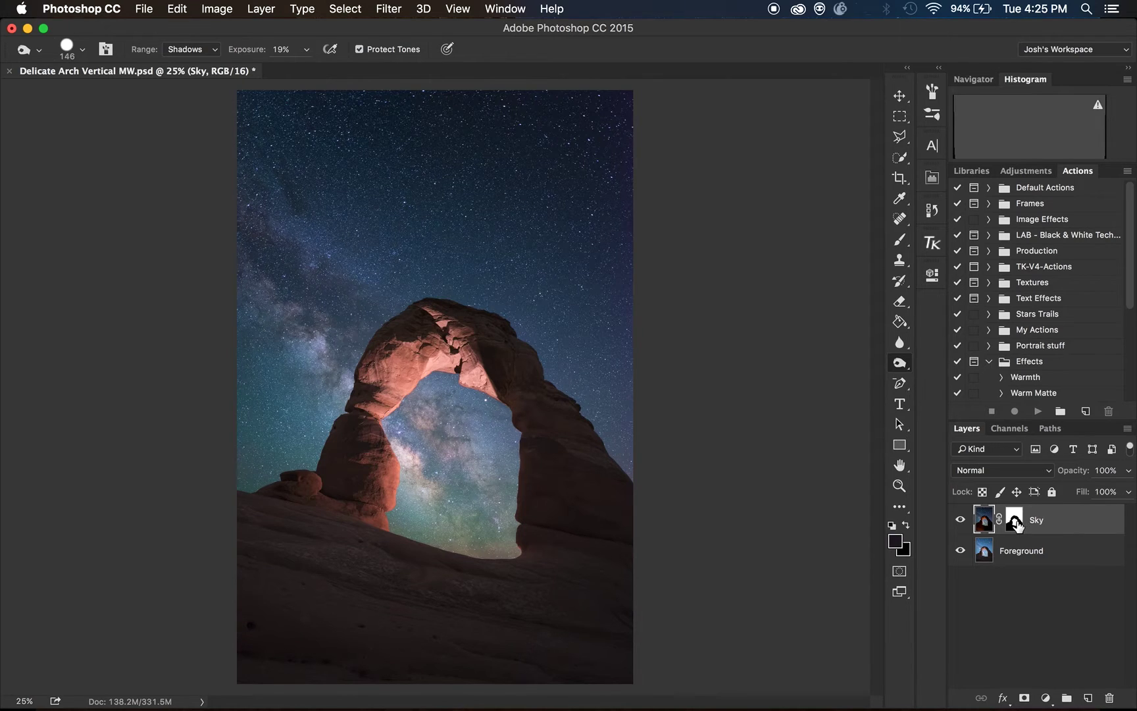
{"action": "left_click", "coordinate": [1017, 525], "text": "alt"}
{"action": "left_click", "coordinate": [1017, 525], "text": "alt"}
{"action": "left_click", "coordinate": [1016, 525], "text": "alt"}
{"action": "left_click", "coordinate": [1017, 525], "text": "alt"}
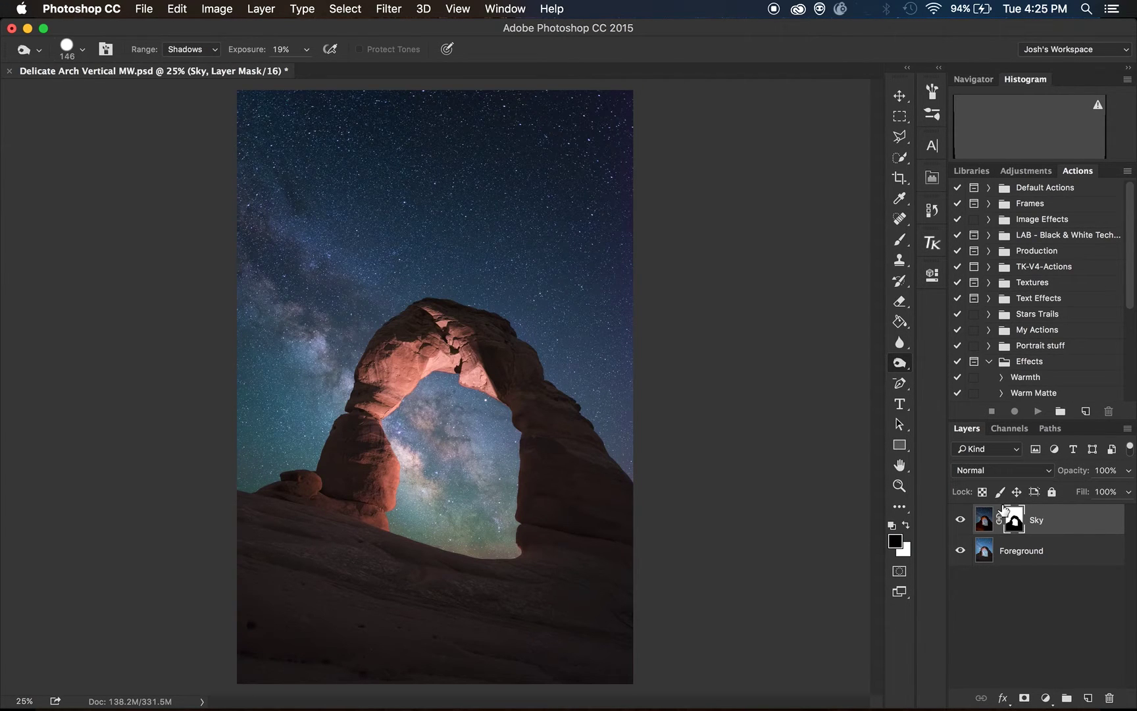
Step: Set up a crop with a 1:1 square ratio and shift the image so the arch sits higher in the frame
{"action": "key", "text": "c"}
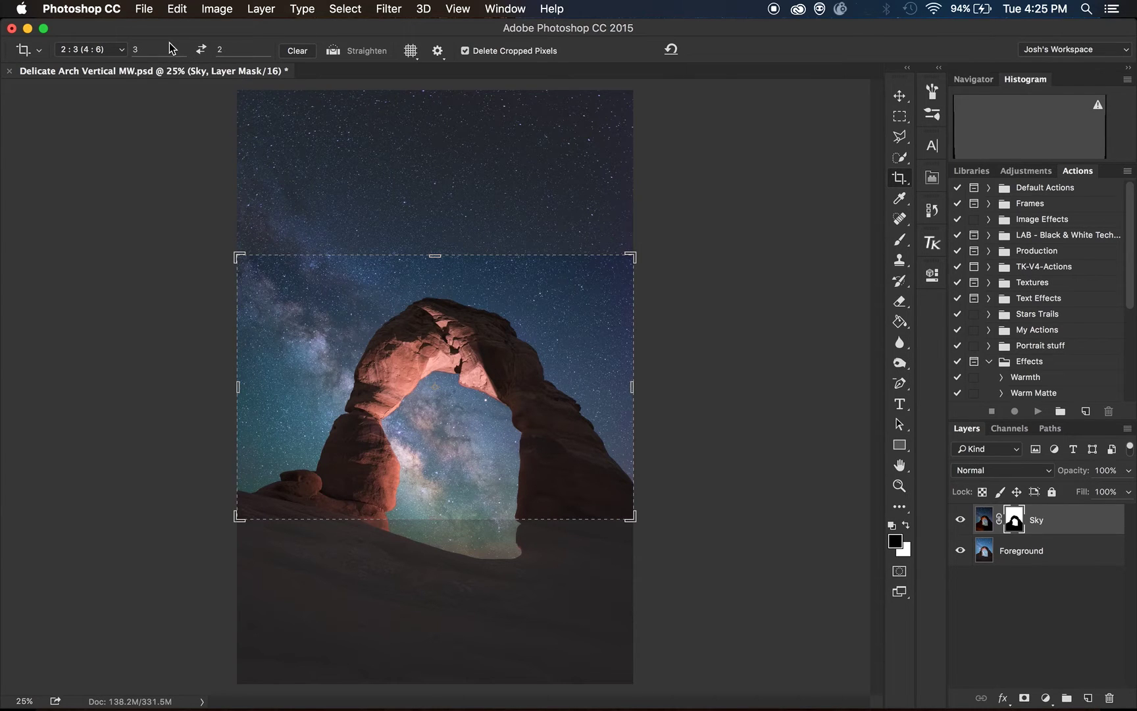
{"action": "type", "text": "1"}
{"action": "key", "text": "Tab"}
{"action": "type", "text": "1"}
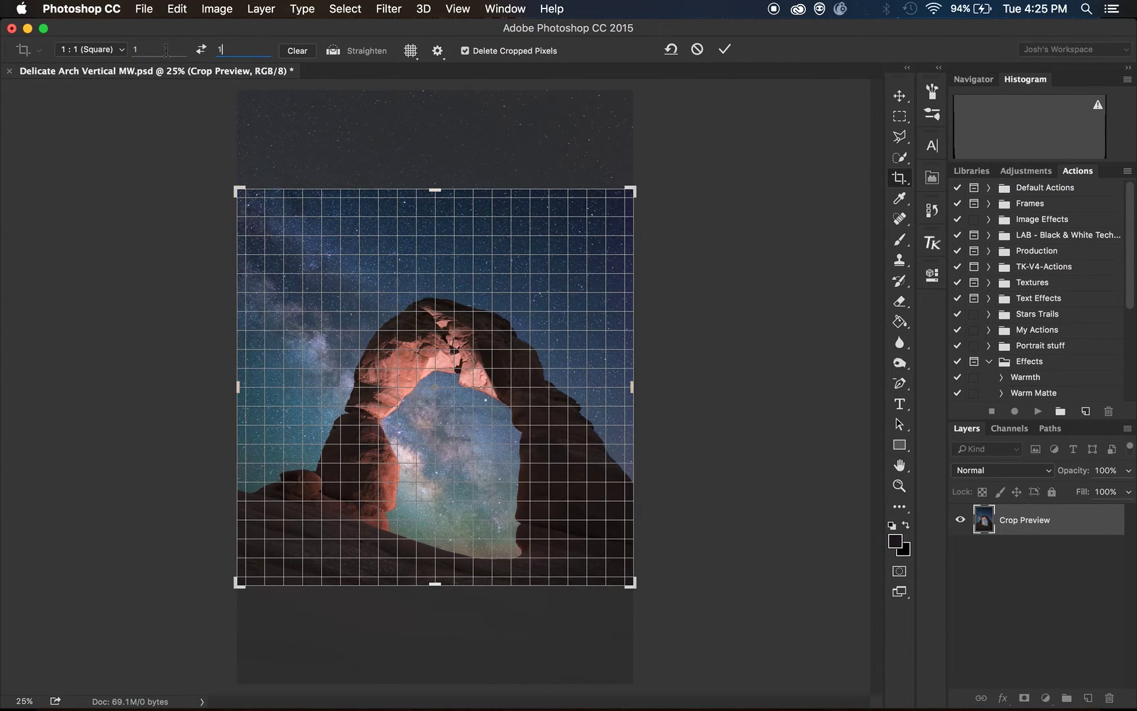
{"action": "right_click", "coordinate": [464, 323]}
{"action": "left_click", "coordinate": [468, 324]}
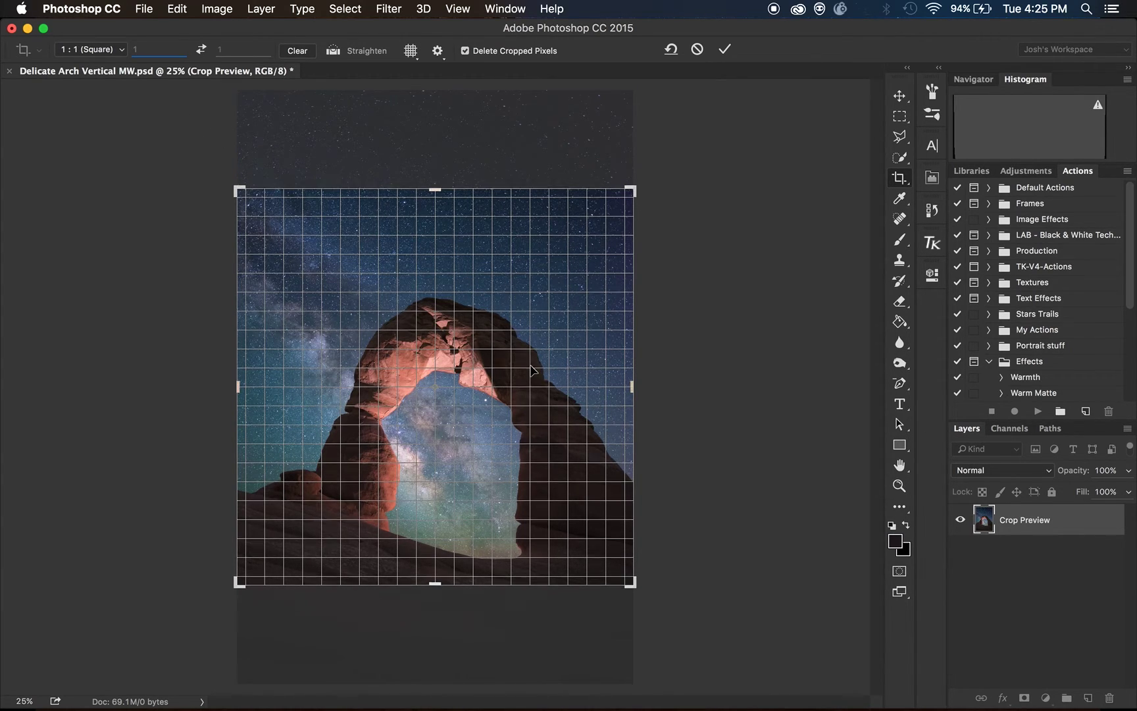
{"action": "left_click_drag", "start_coordinate": [478, 320], "coordinate": [485, 270]}
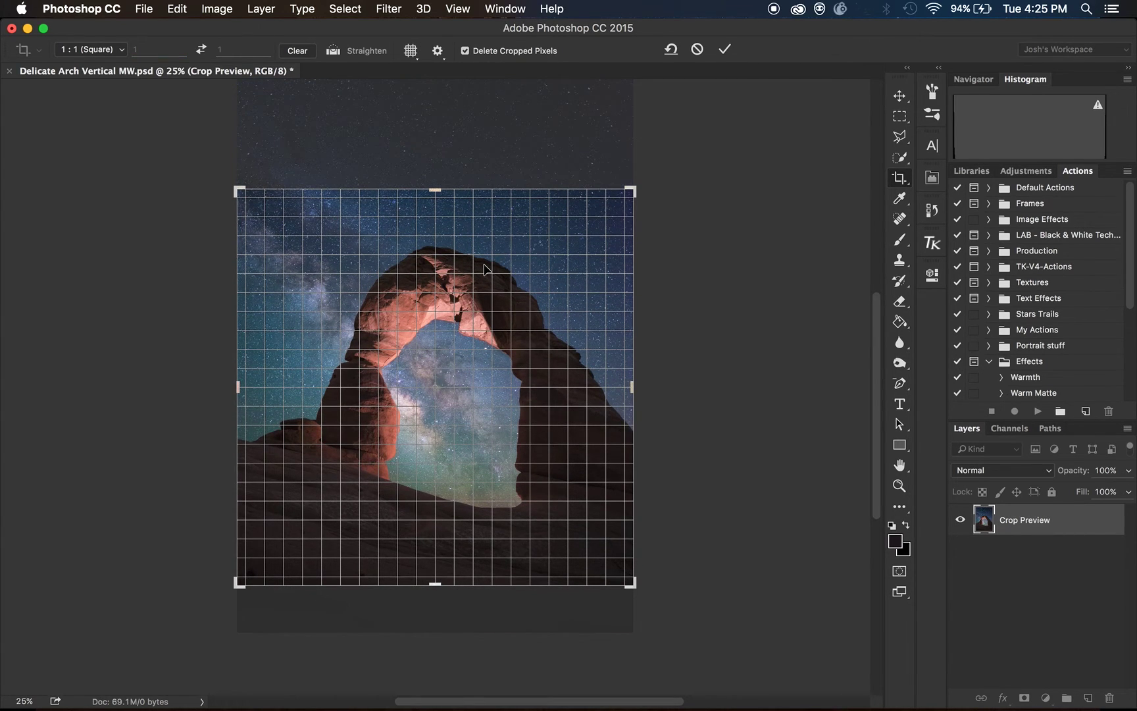